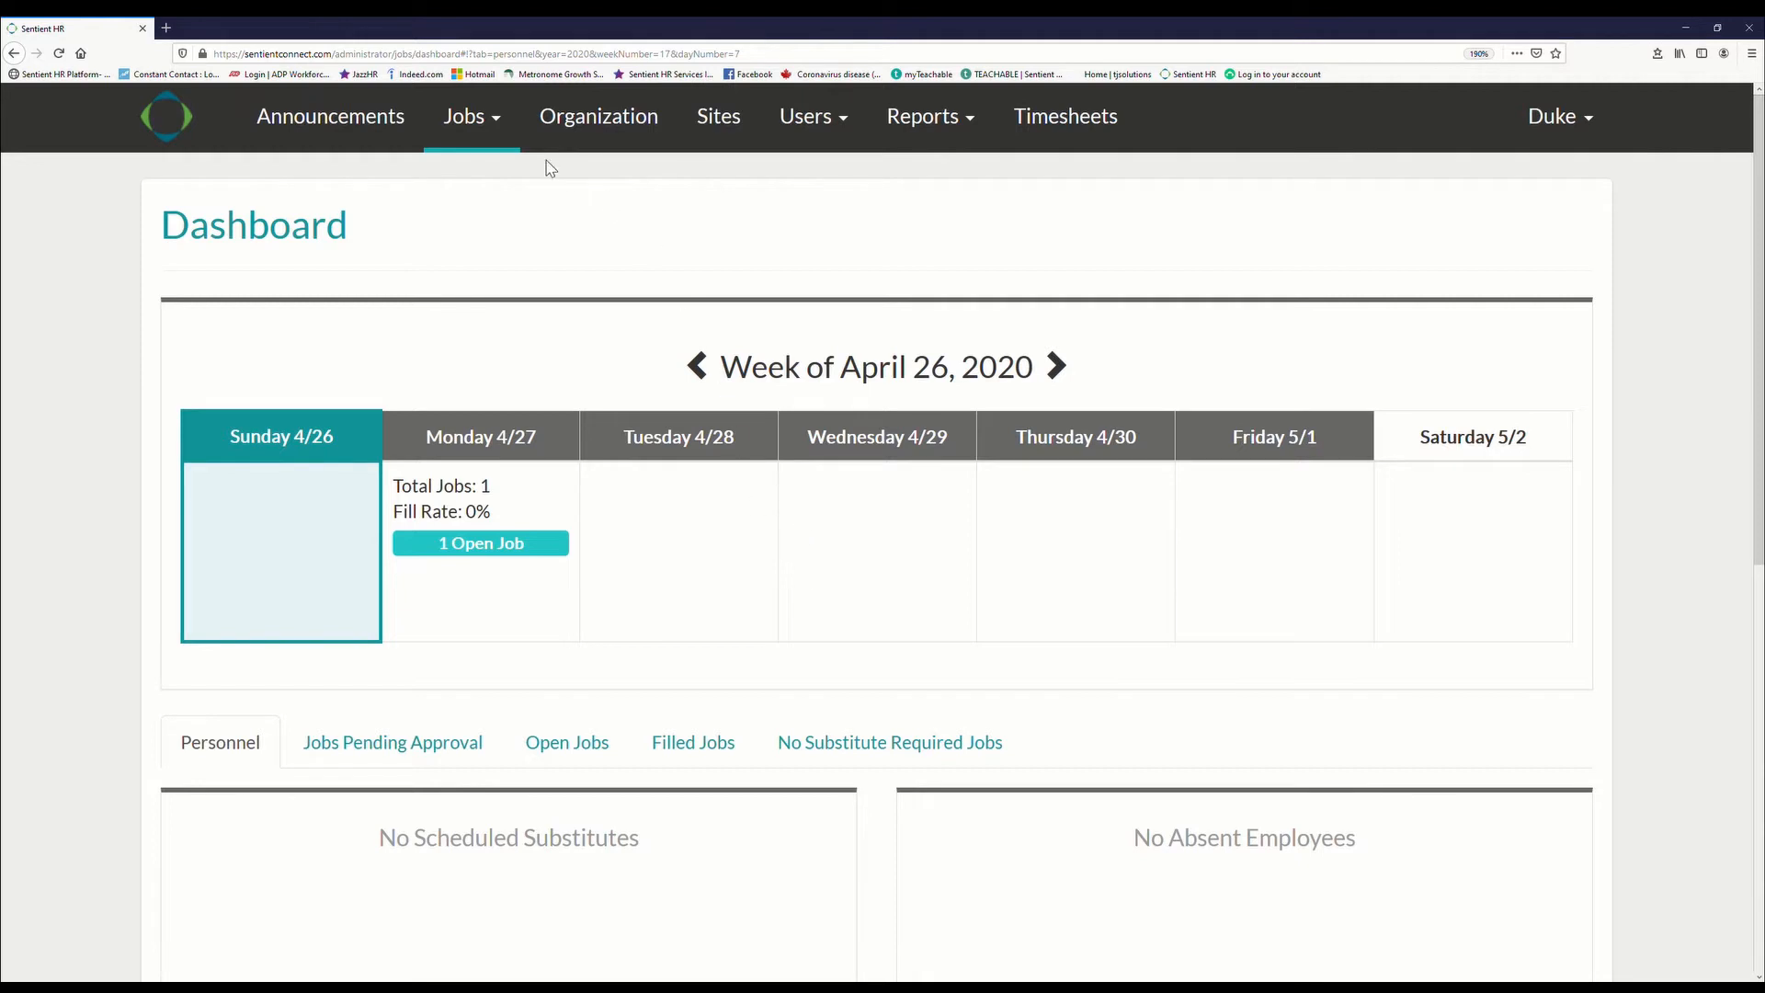
Start a new job posting and change its type from absence to Vacancy
left_click(505, 138)
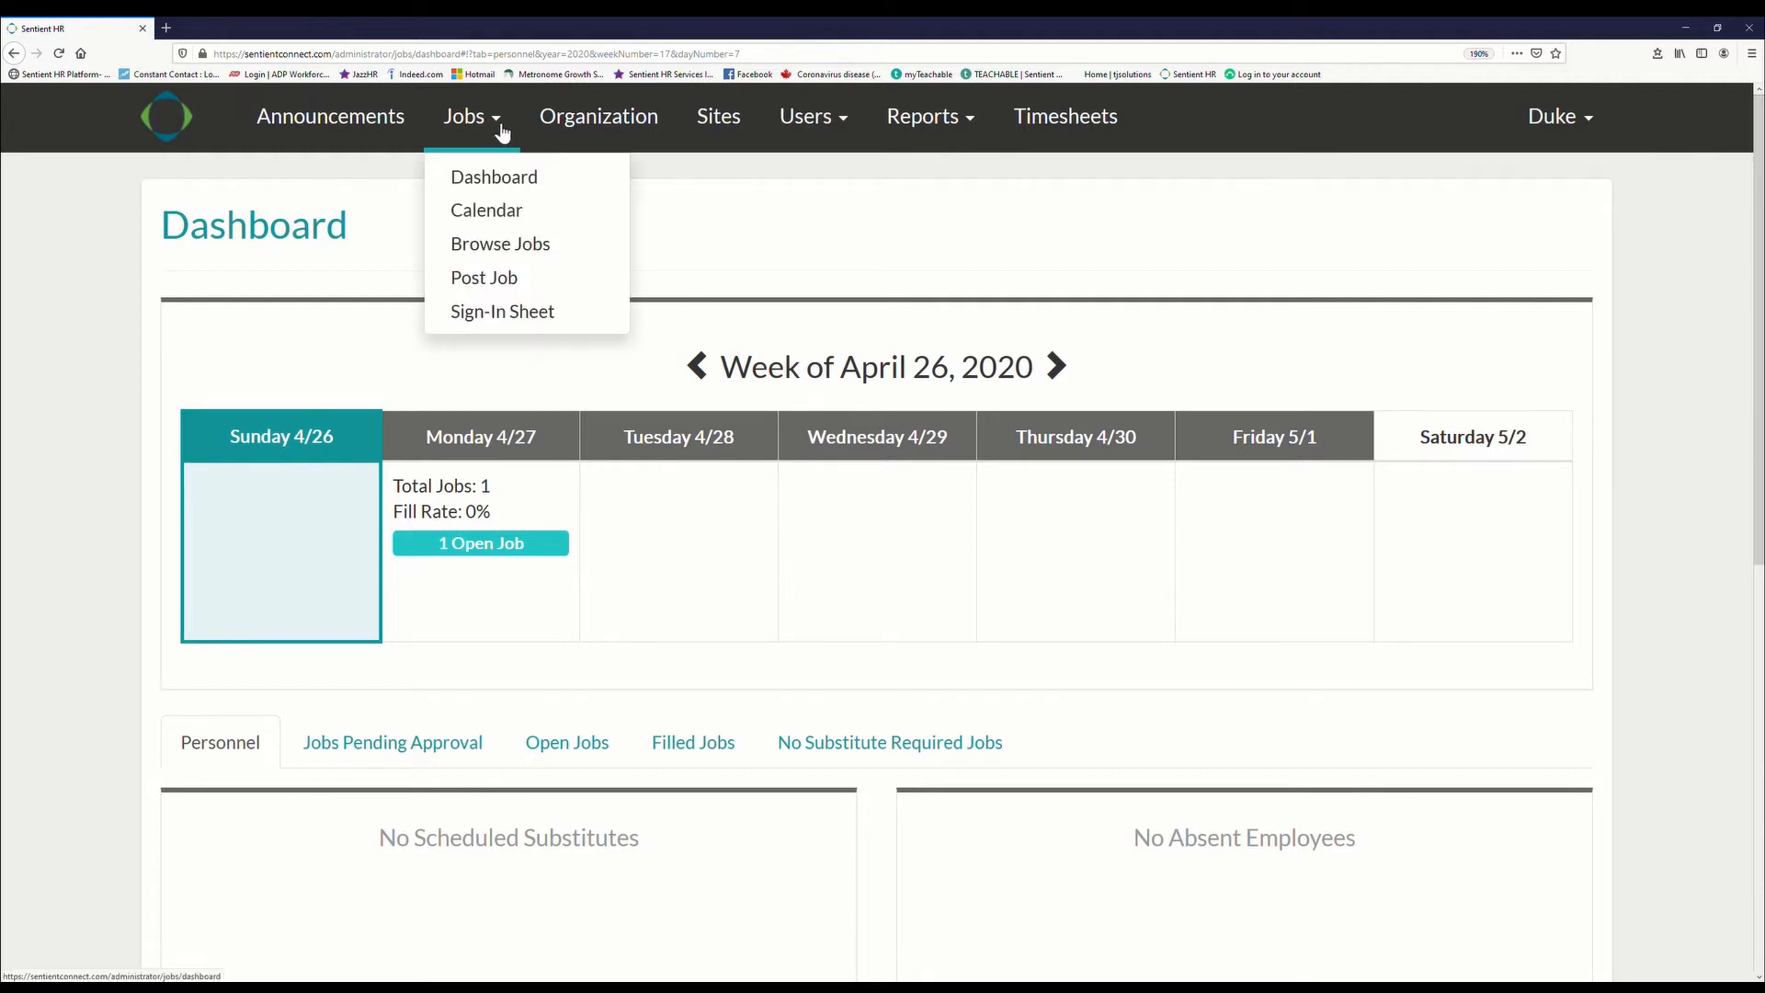
left_click(479, 278)
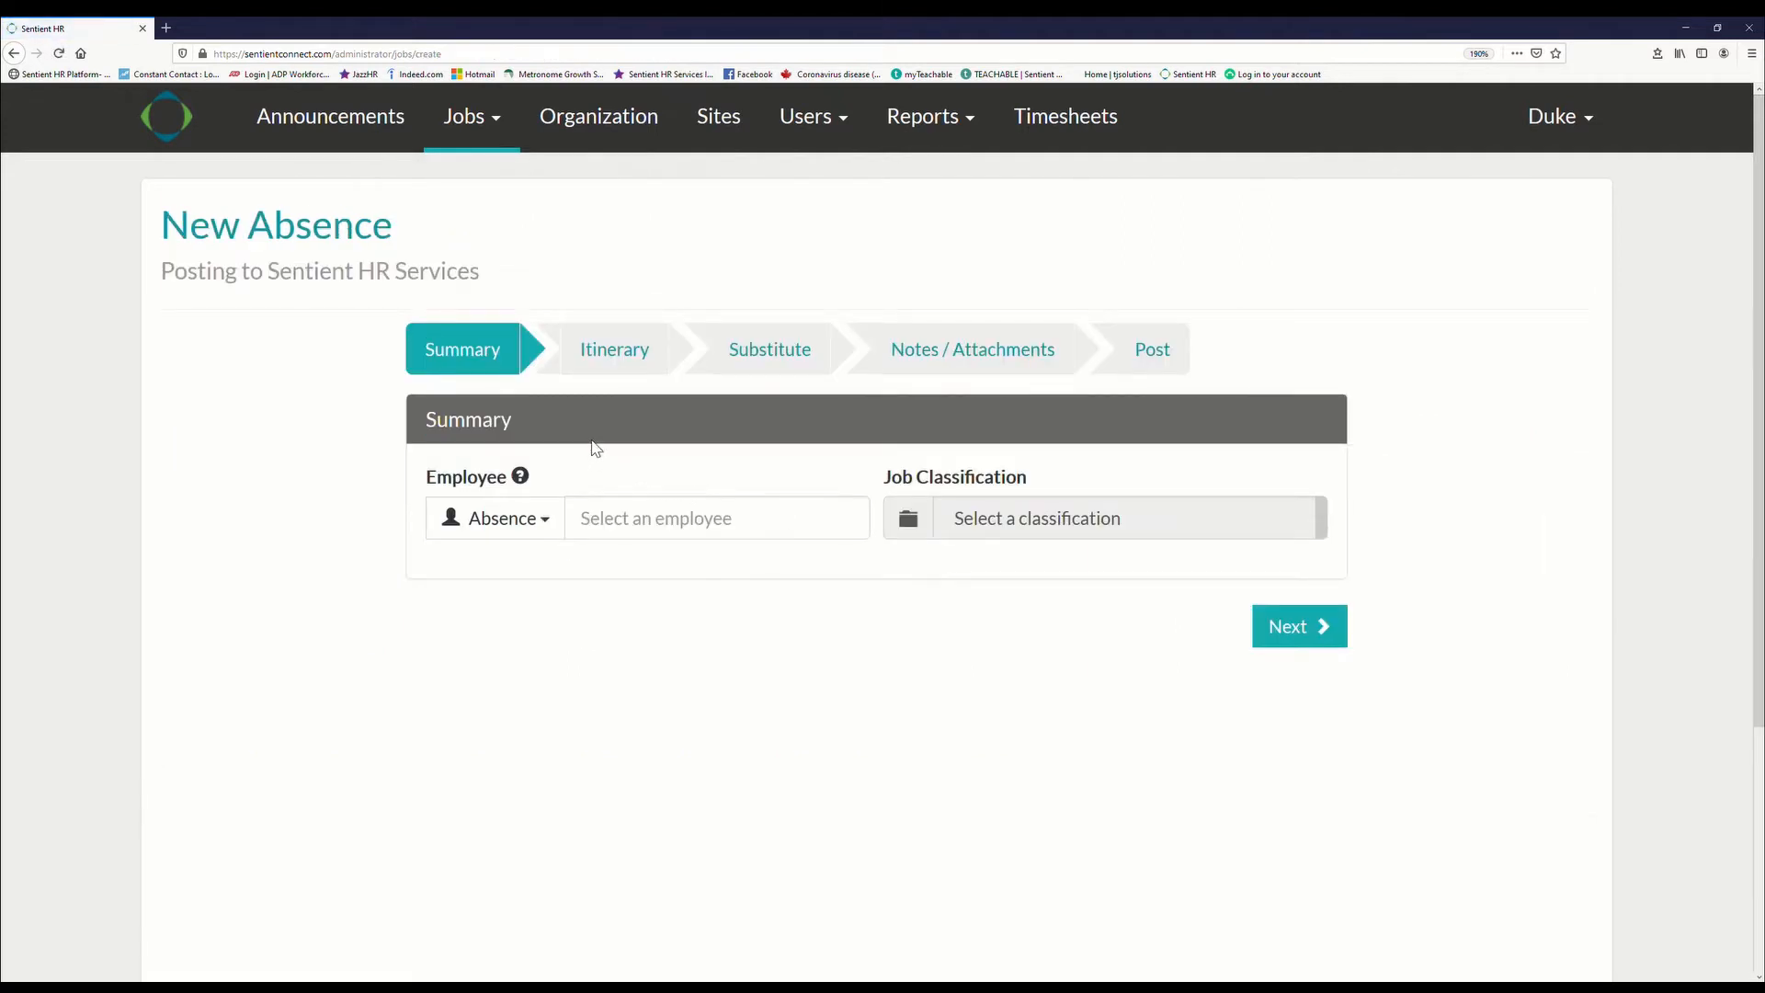
left_click(555, 531)
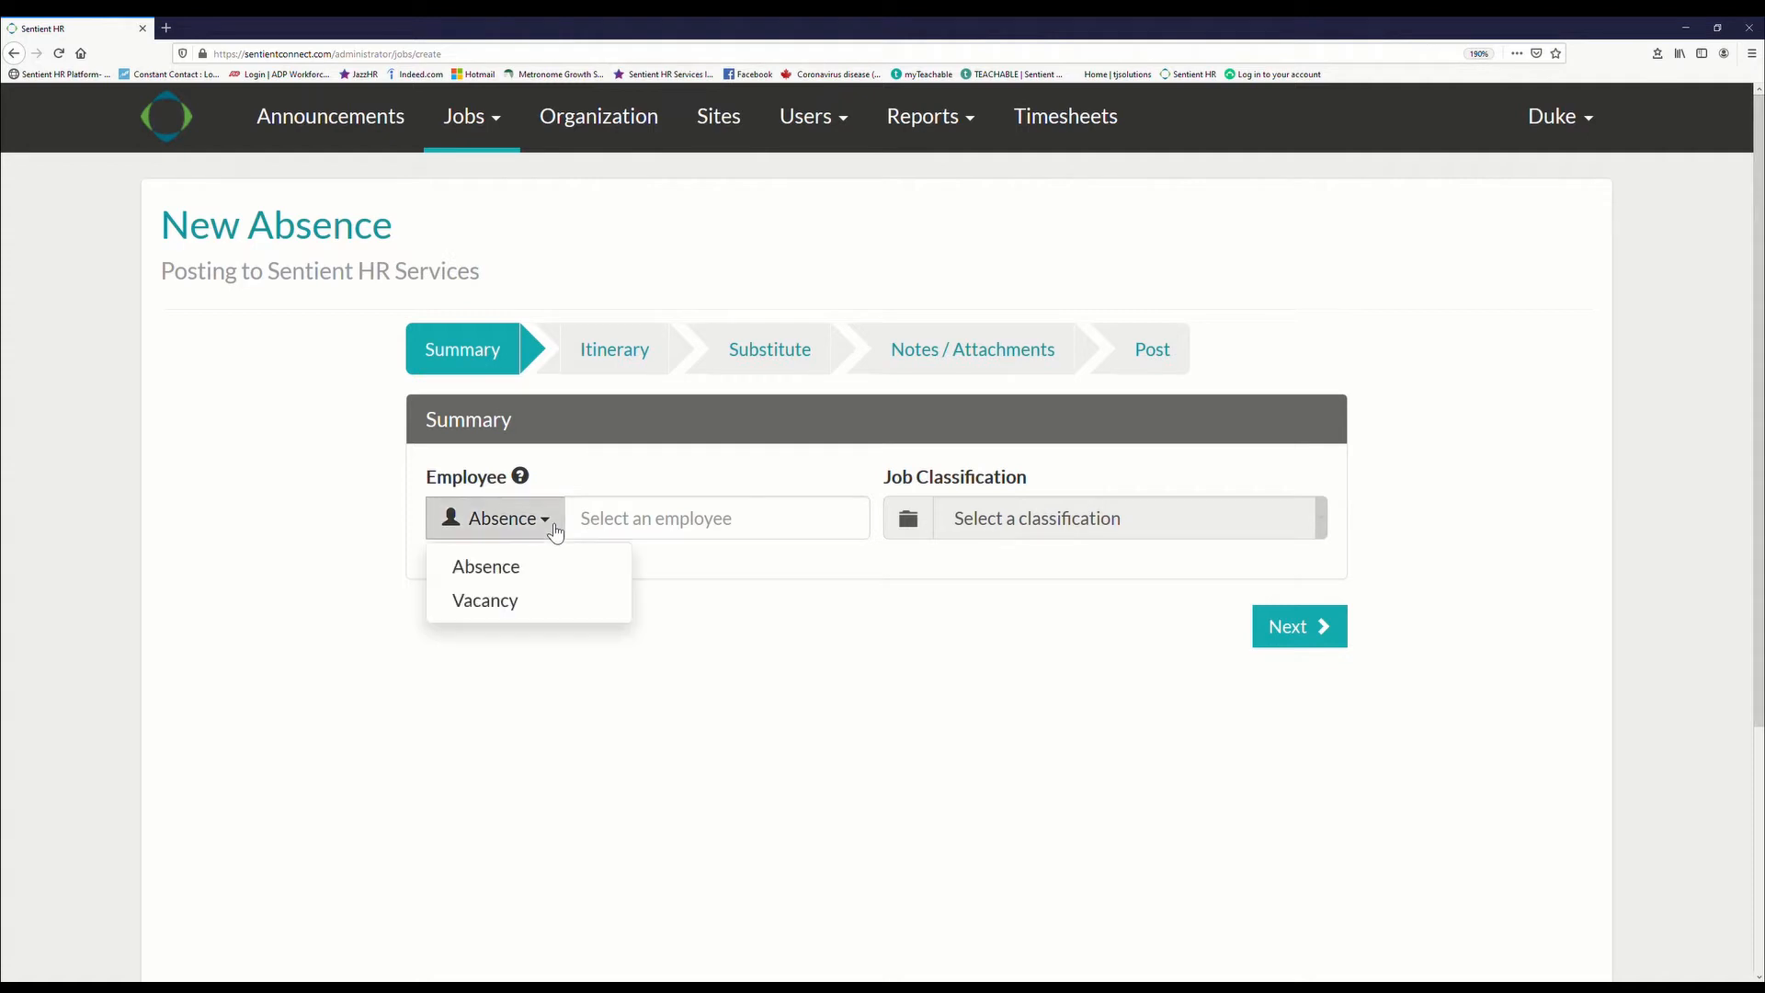
left_click(518, 602)
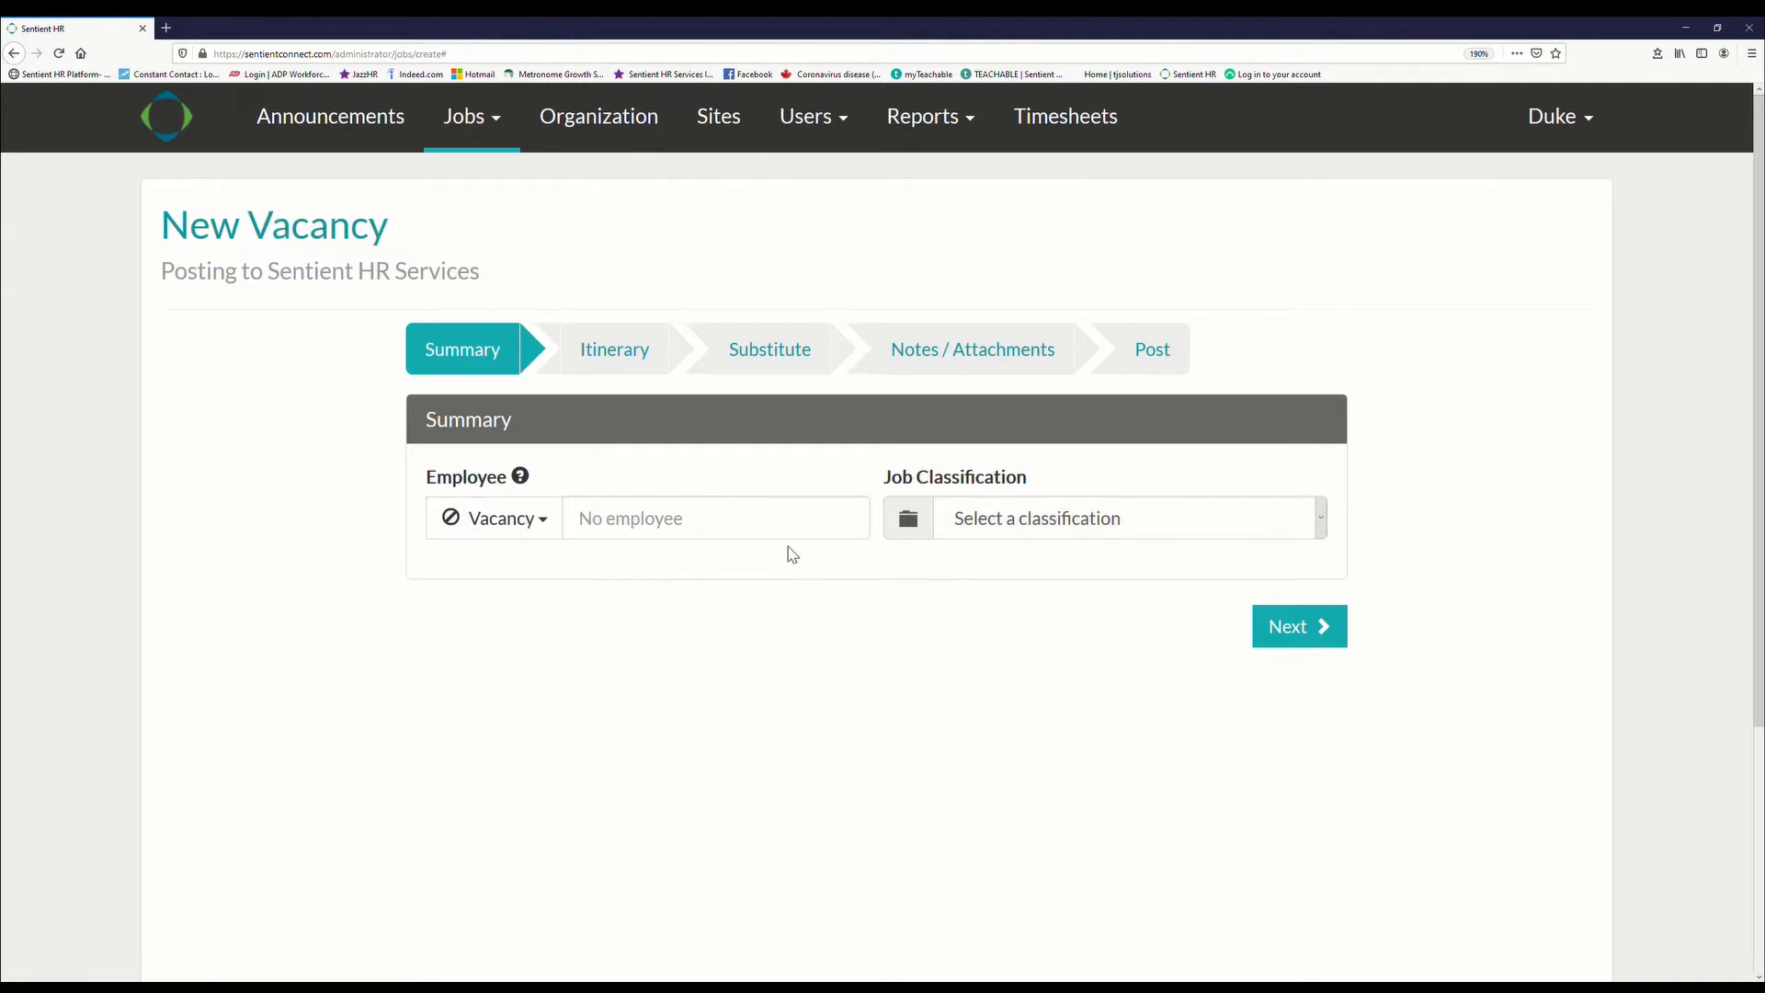
Set the vacancy's job classification to RECE or ECA and continue to the itinerary stage
left_click(1317, 532)
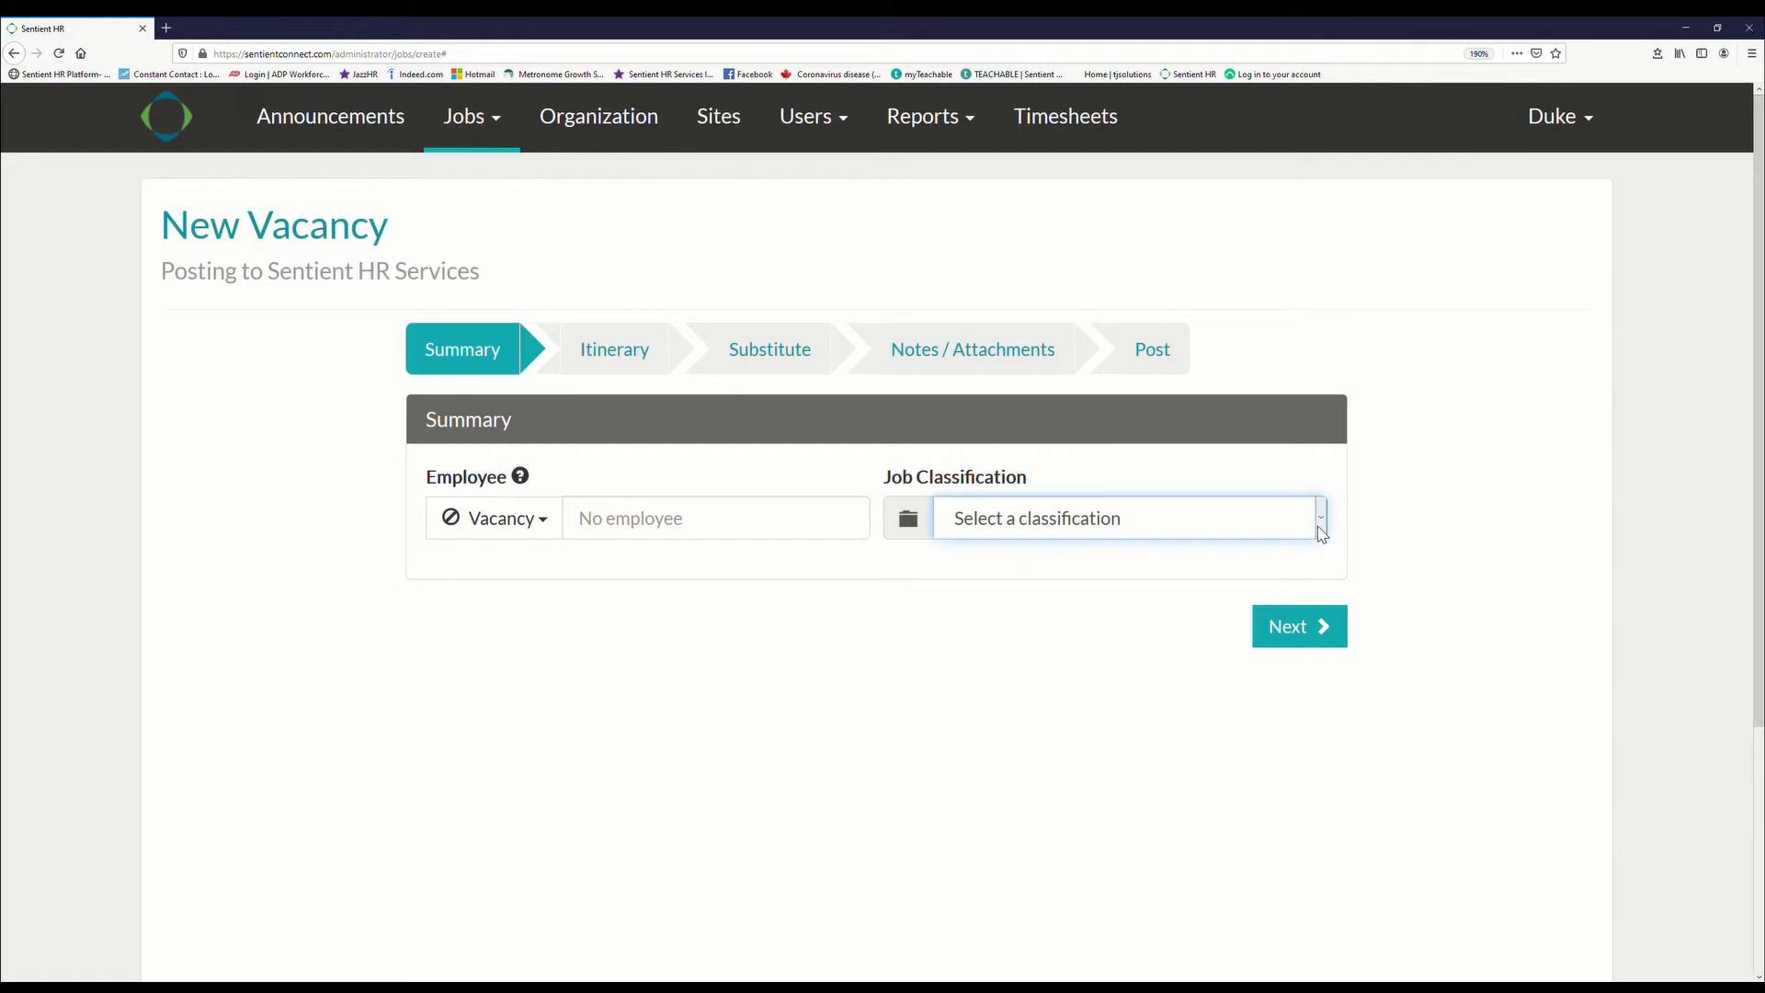
left_click(1169, 613)
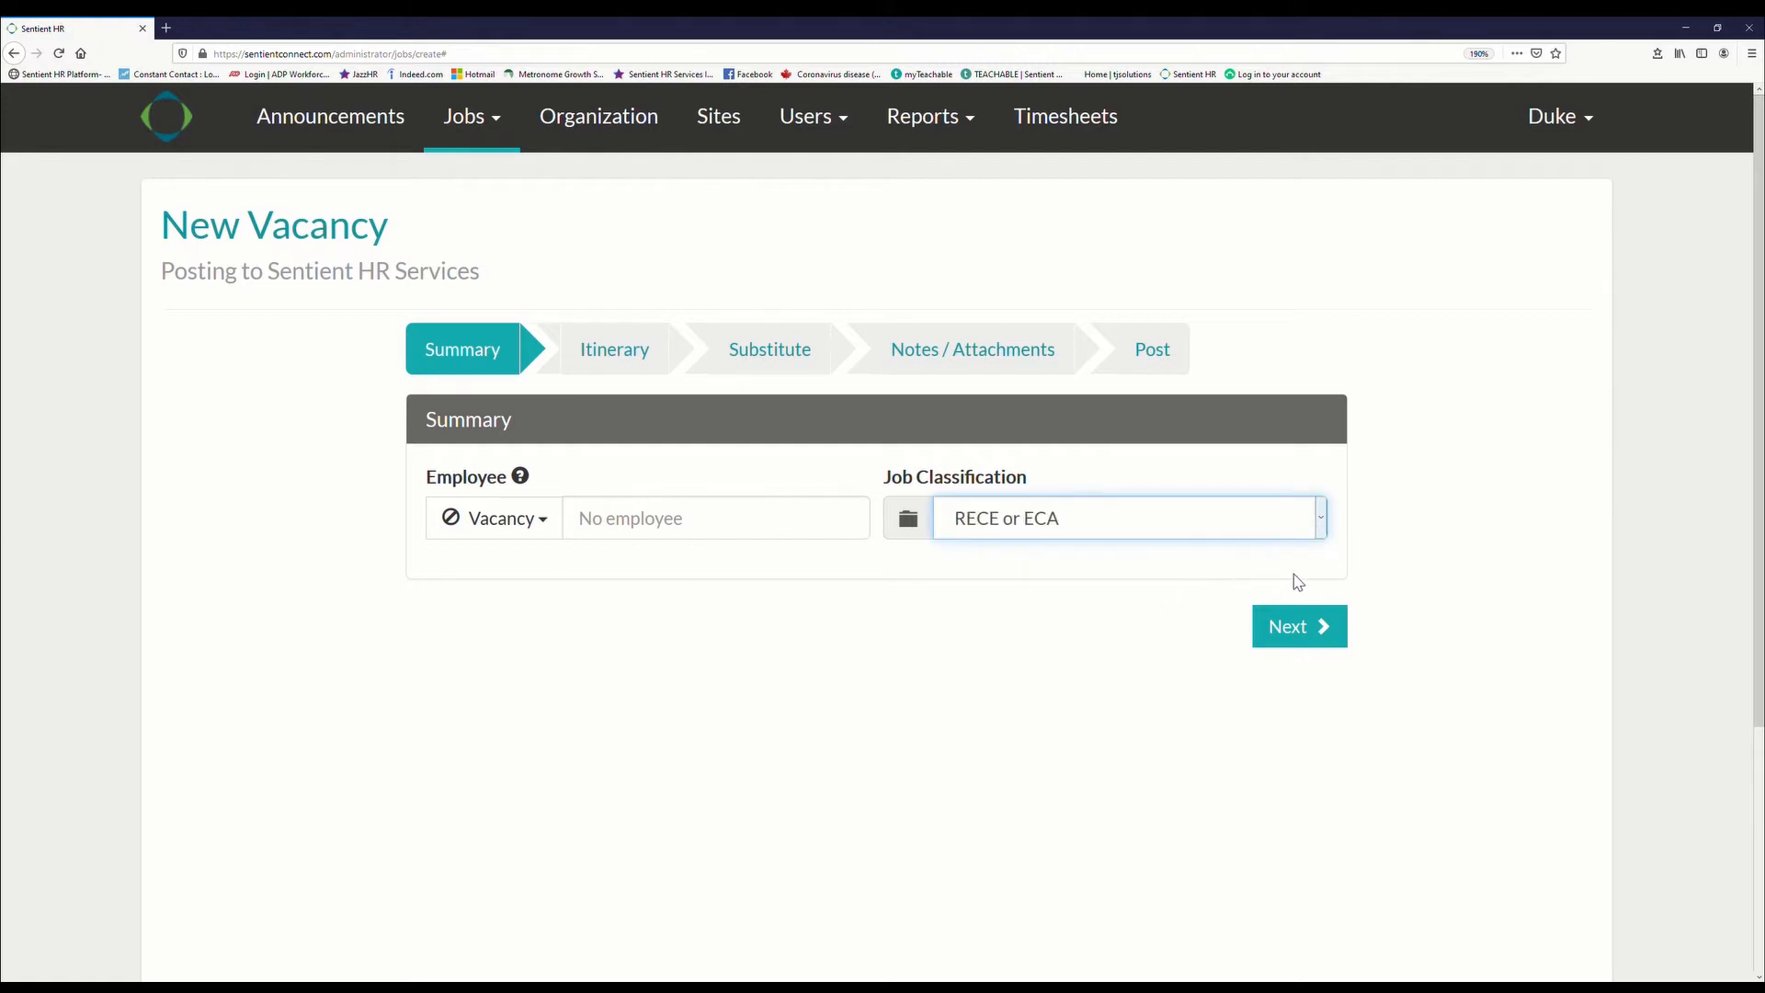
left_click(1298, 630)
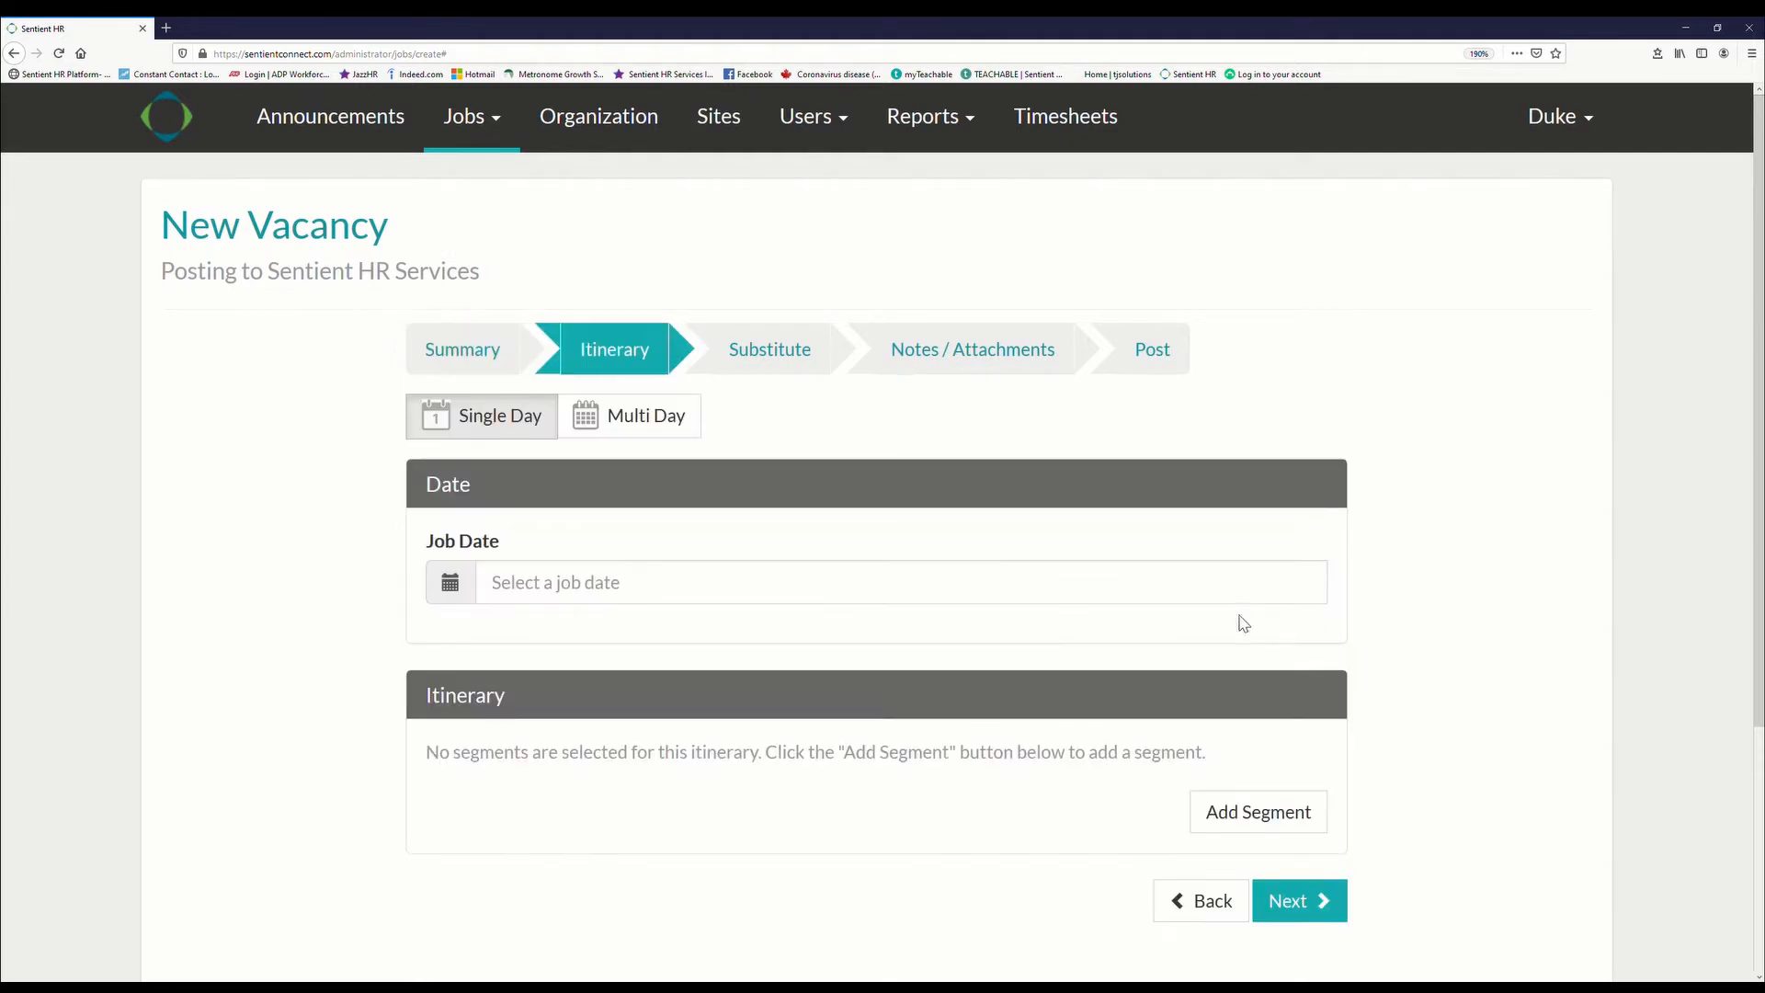
Set the job date of the single-day vacancy to 04/28/2020
scroll(507, 456, "down", 1)
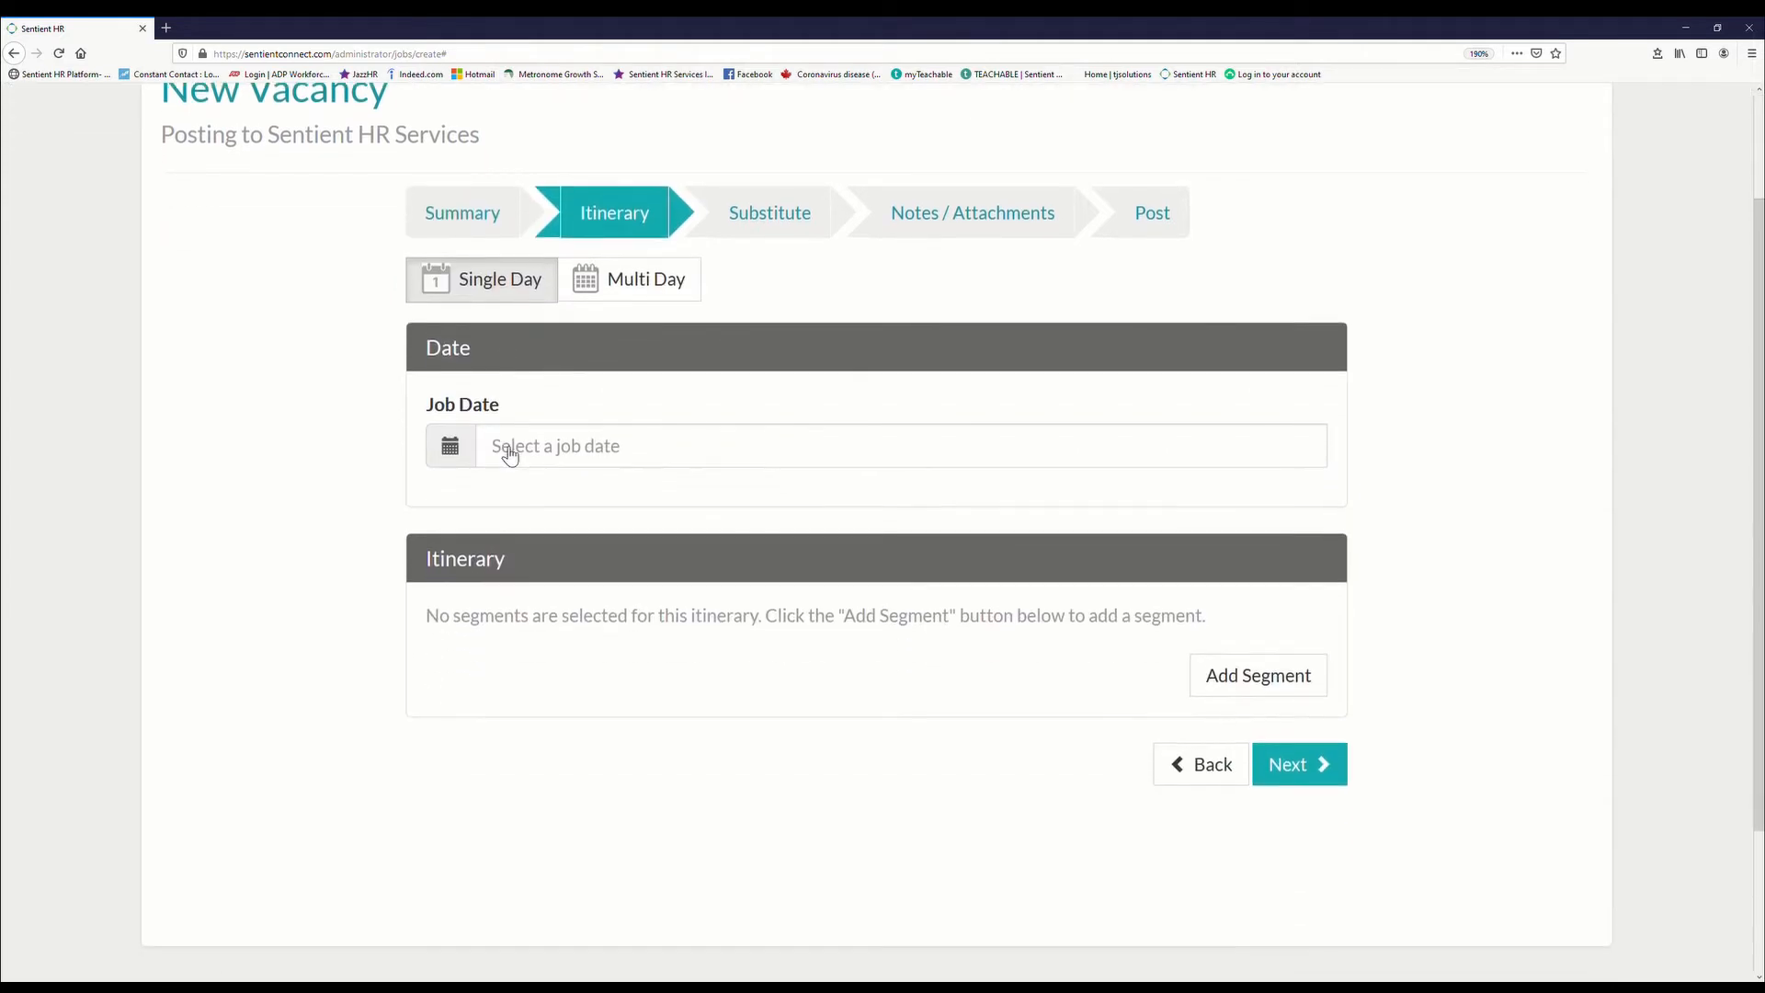
scroll(507, 454, "up", 1)
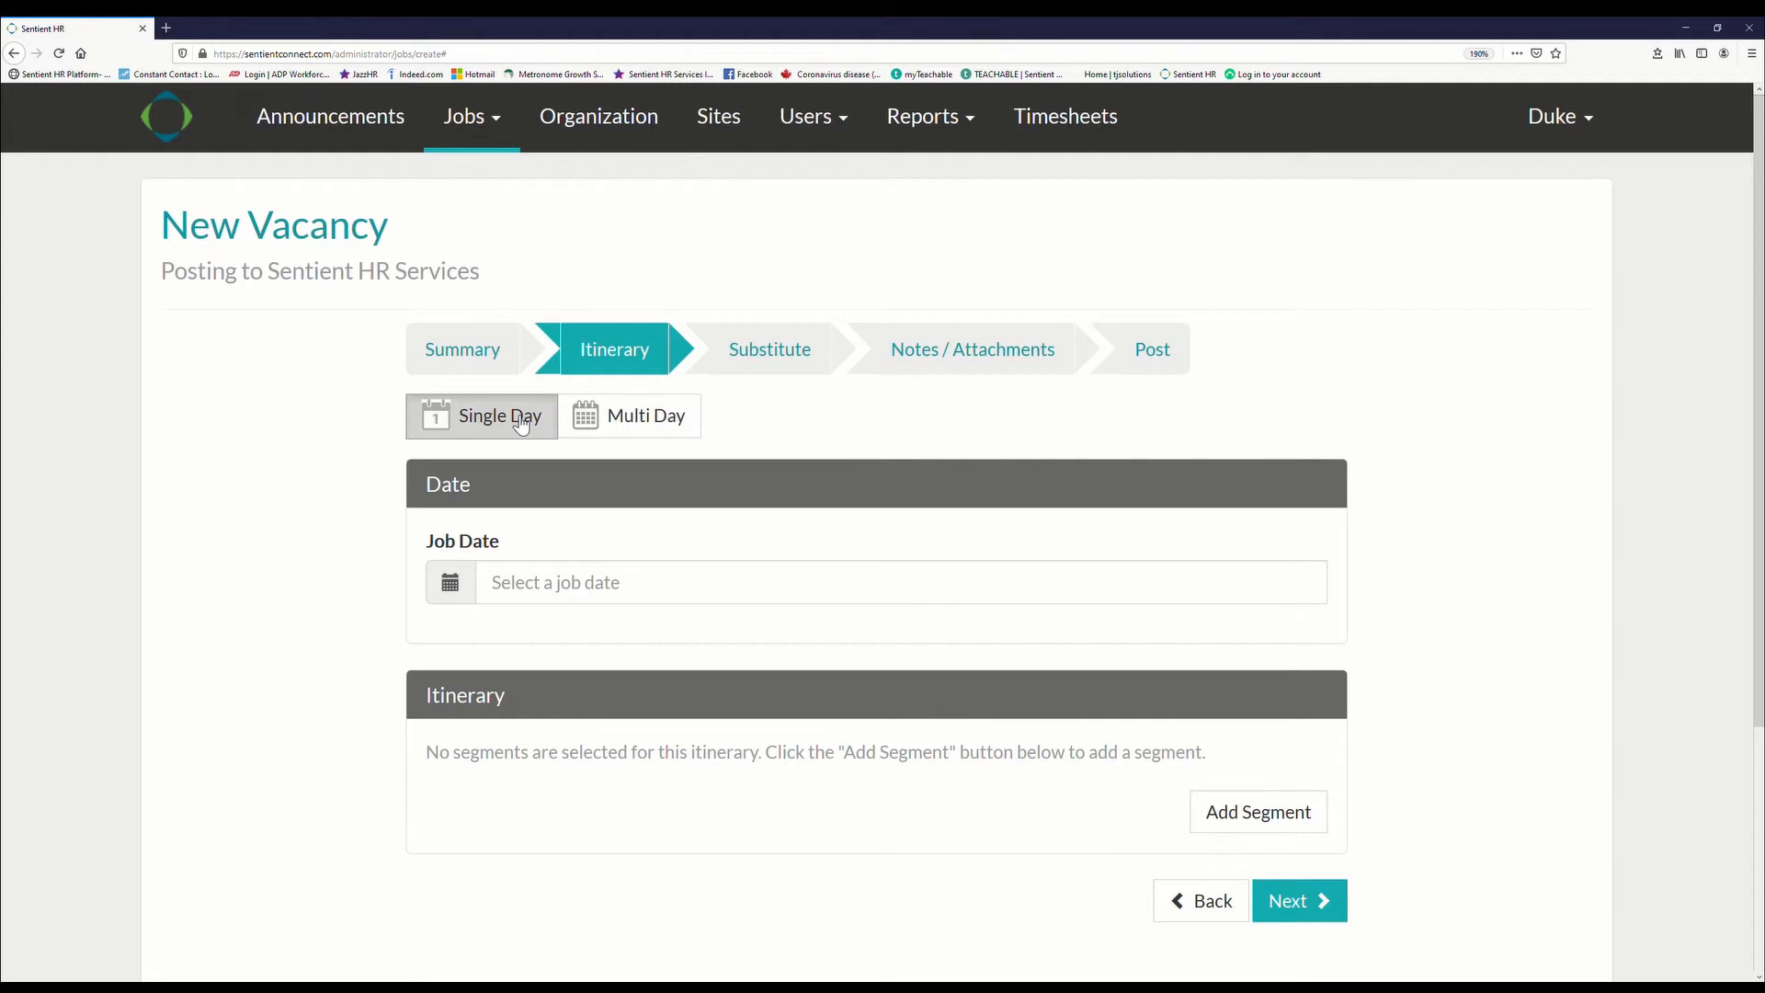
left_click(558, 582)
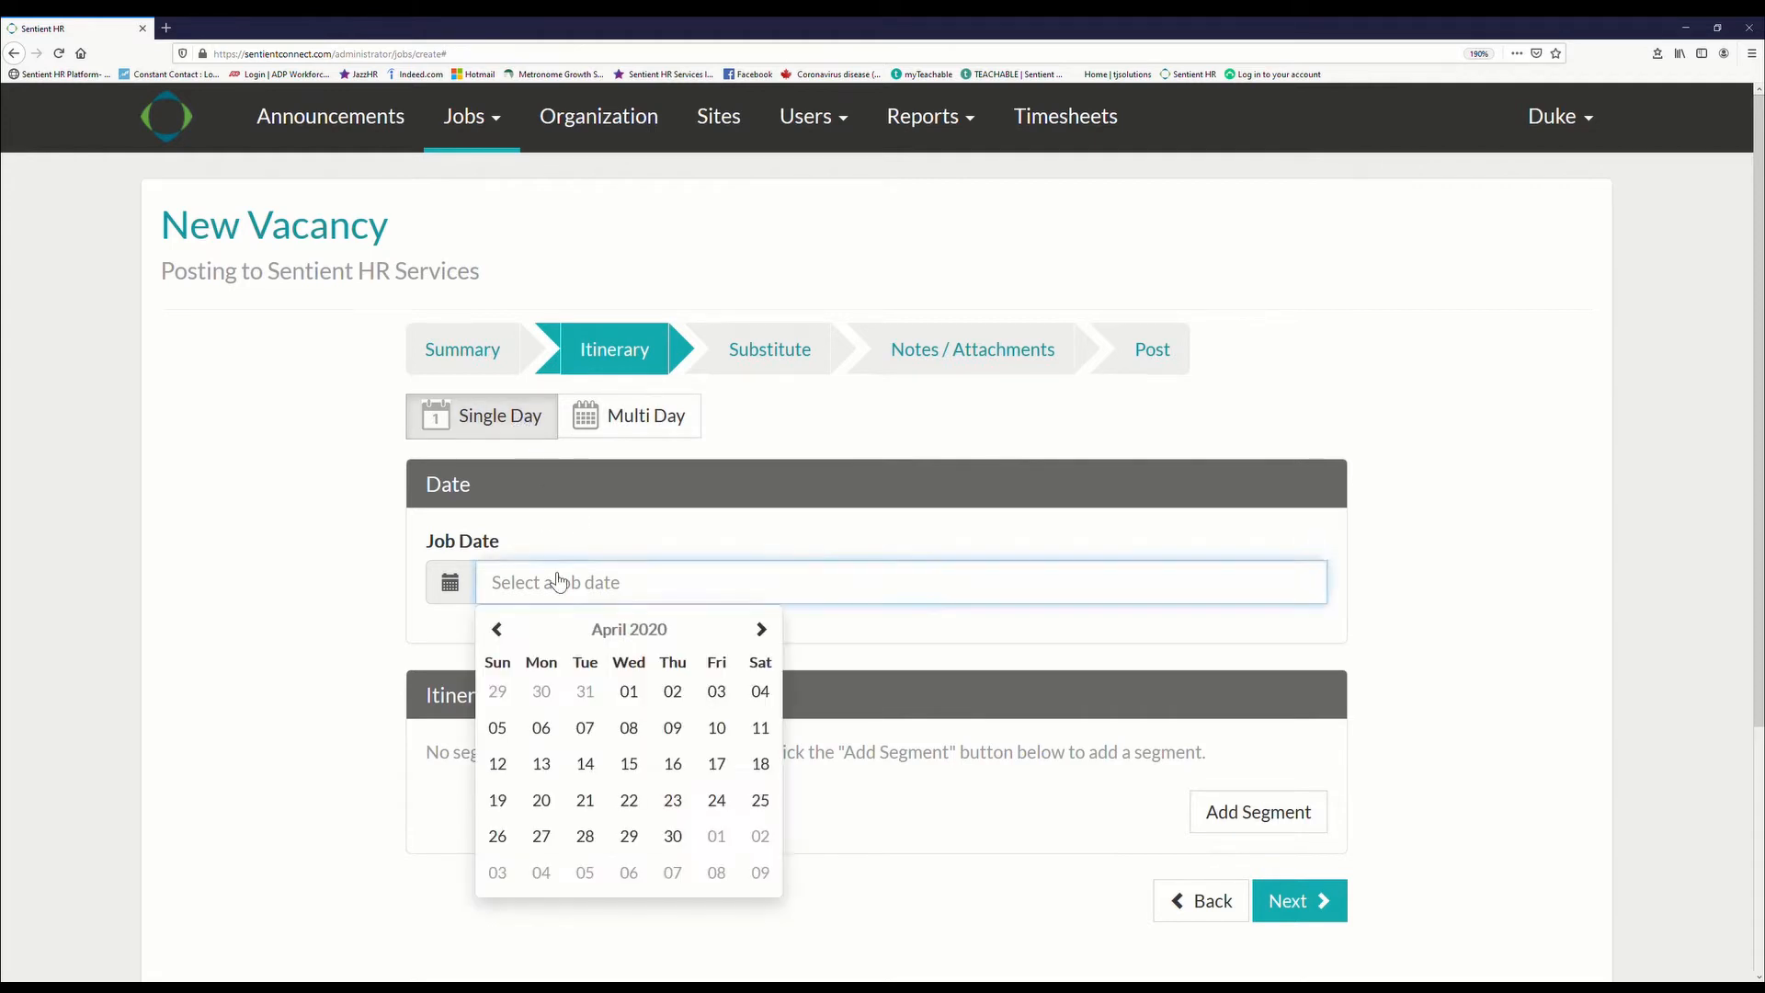
left_click(589, 839)
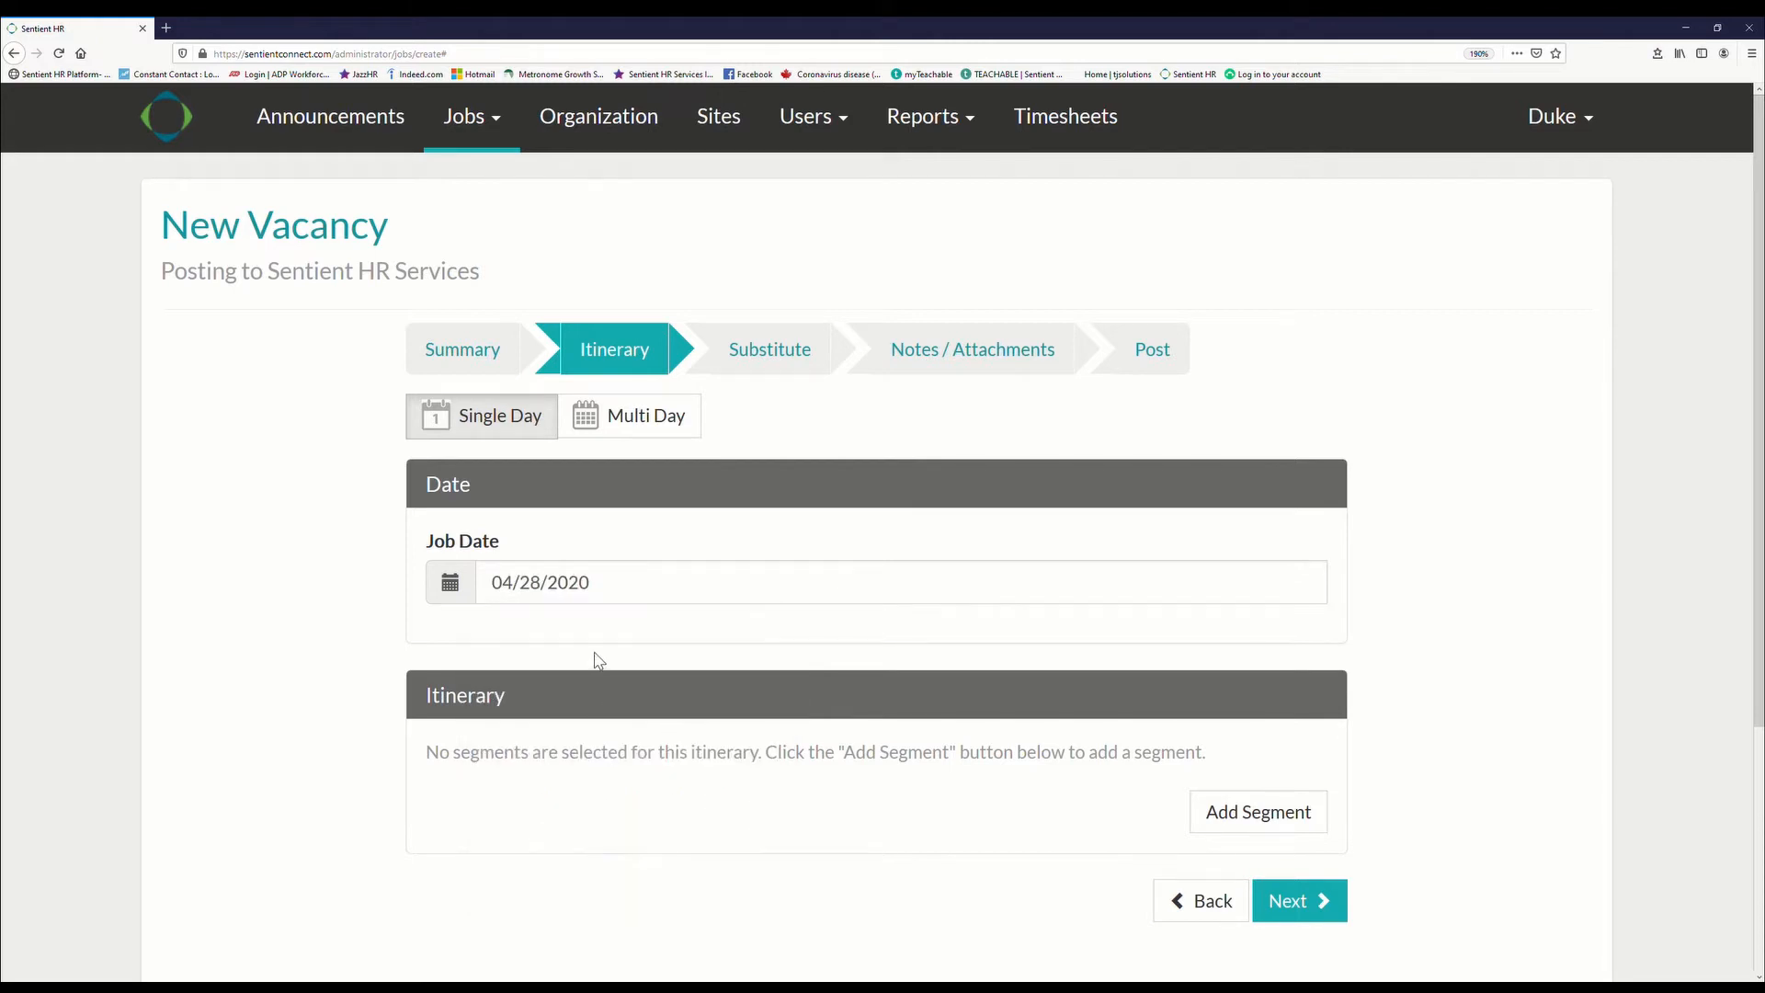
Add an itinerary segment for the Pinas Child Care Centre site
scroll(595, 660, "down", 2)
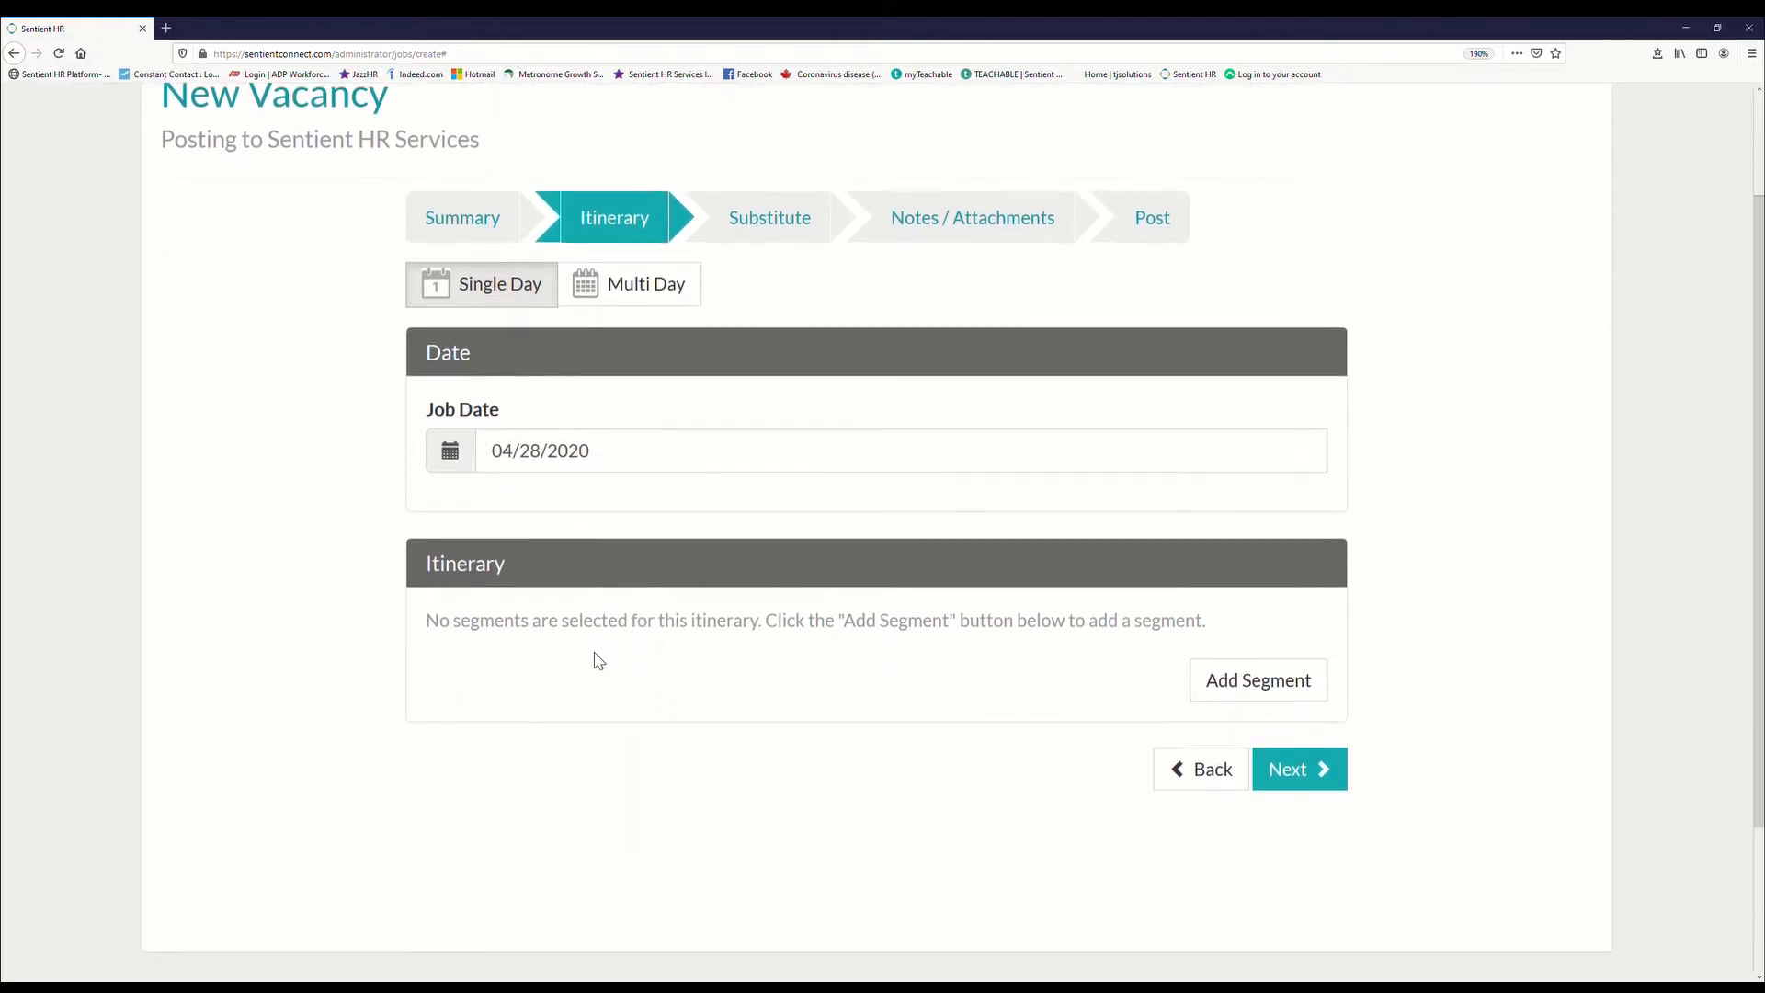
left_click(1223, 677)
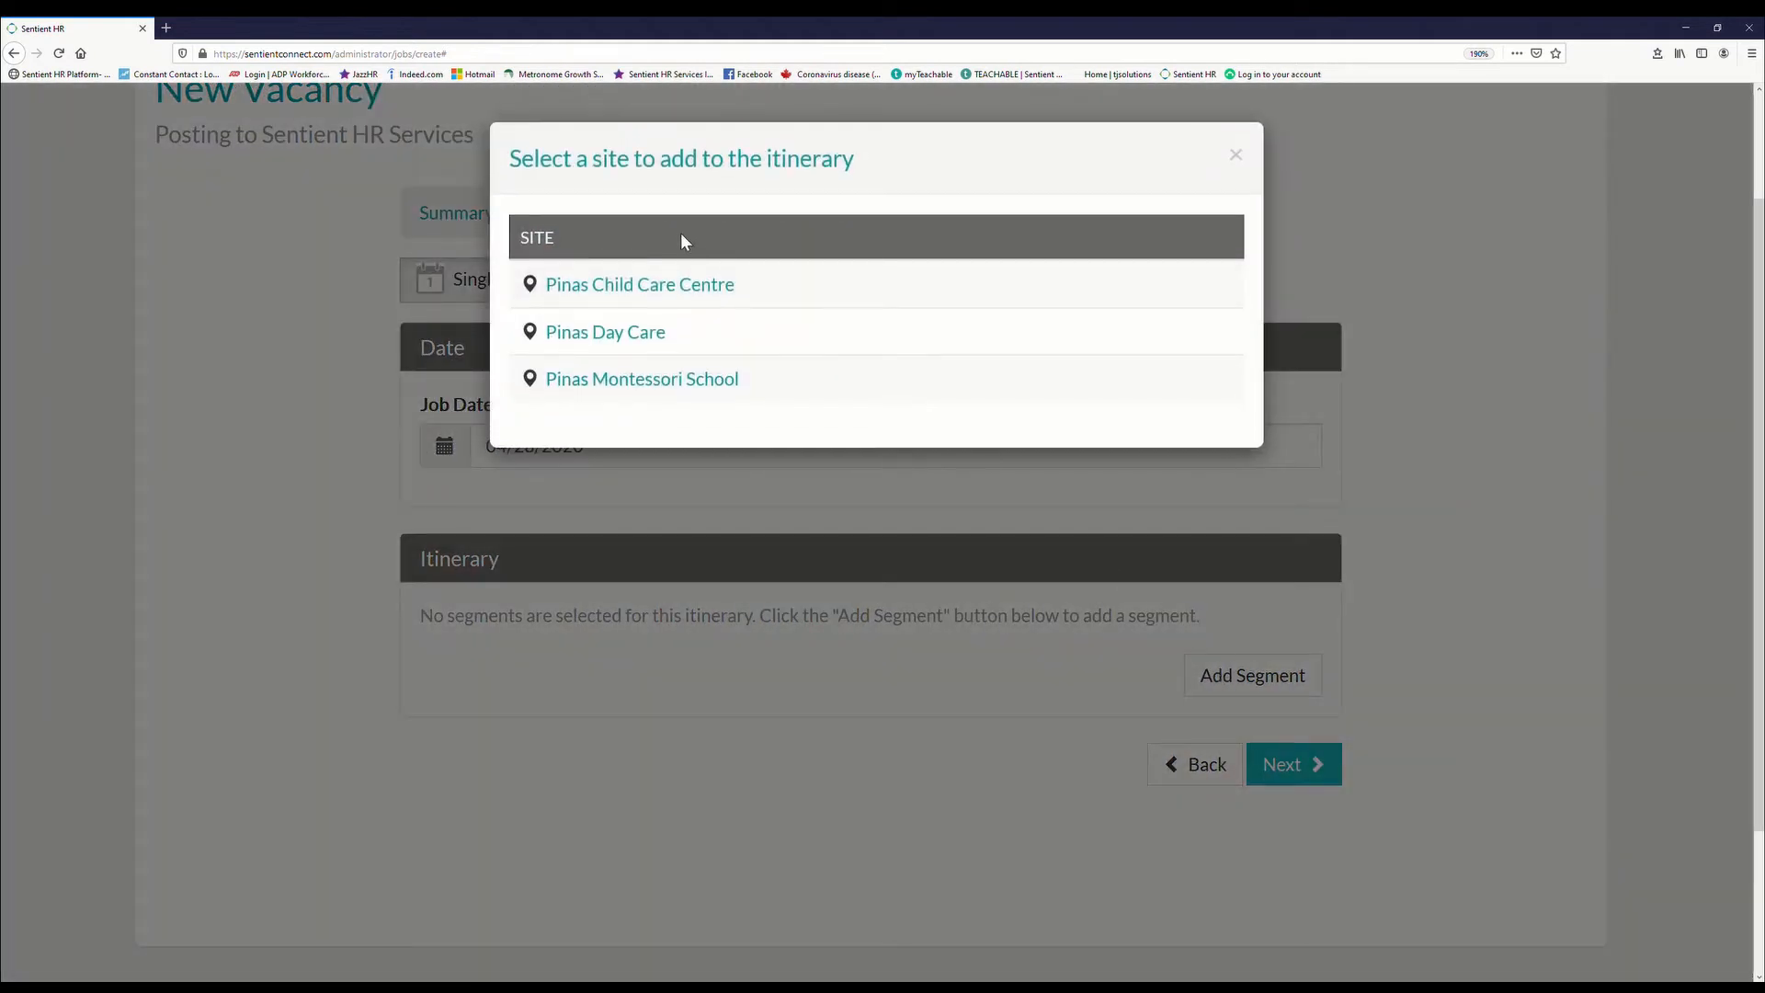
left_click(648, 288)
scroll(1265, 649, "down", 1)
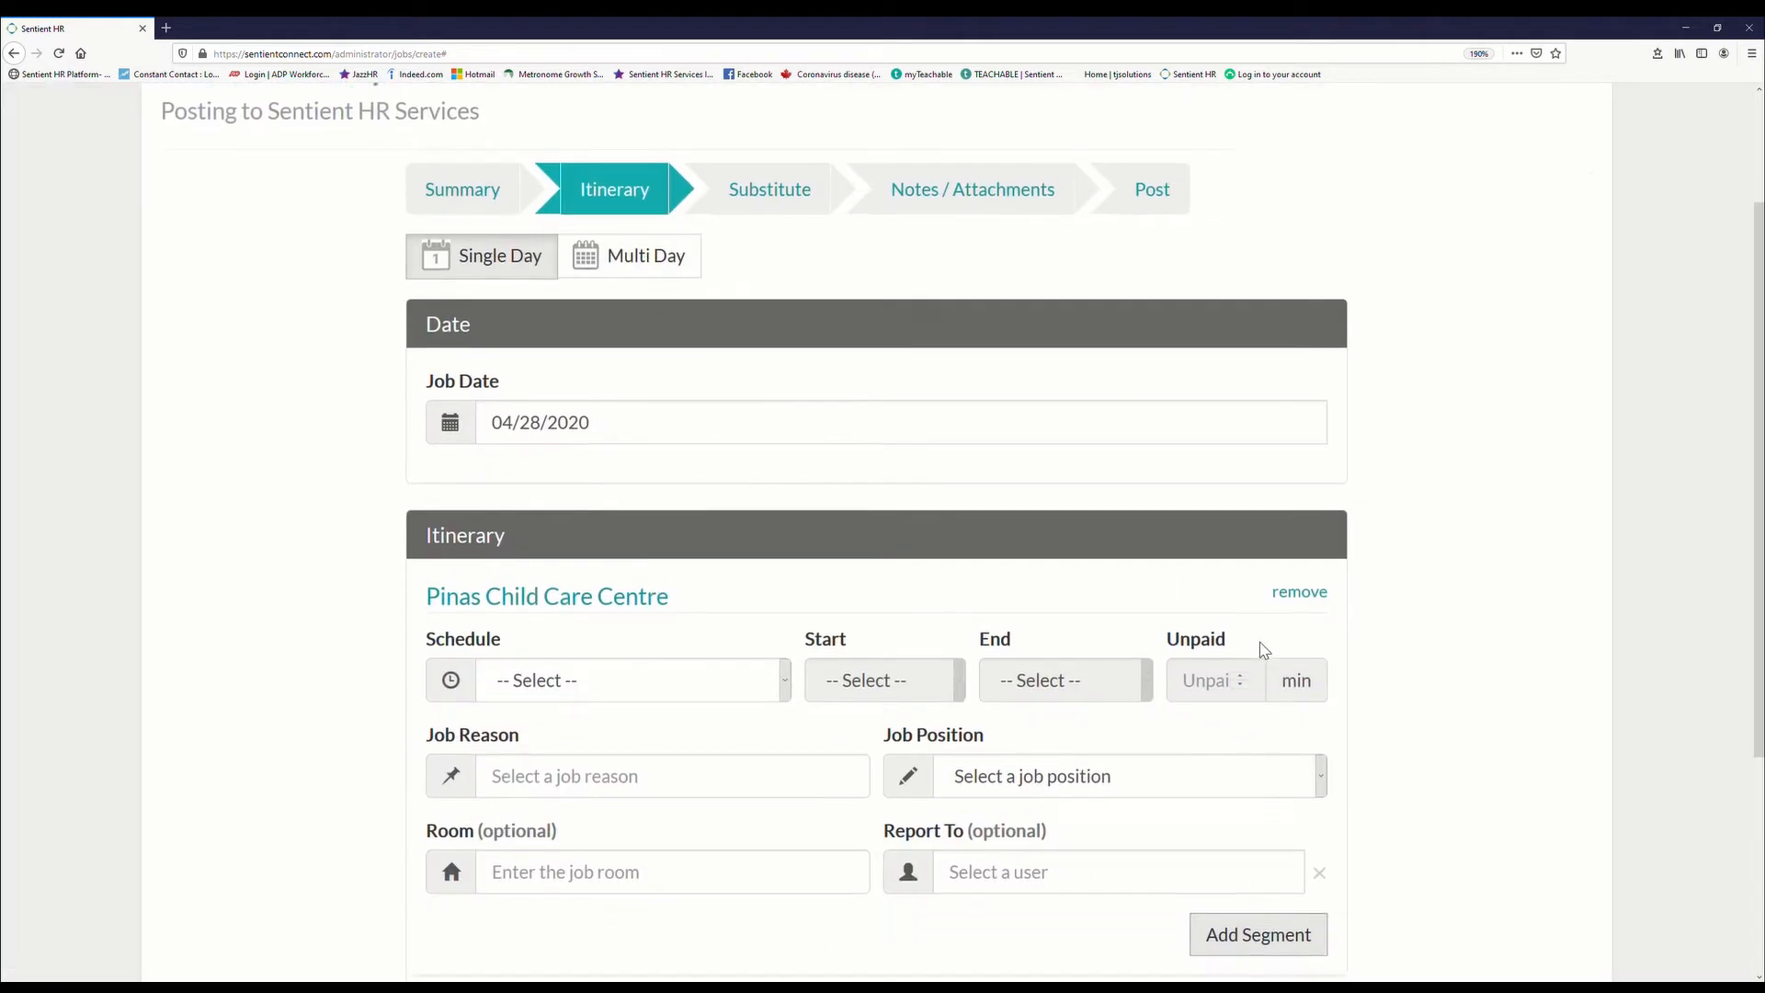
Assign the Split Shift 1 (7:30am - 9:30am) schedule to the segment and change its start time to 7:00am
scroll(1264, 649, "down", 3)
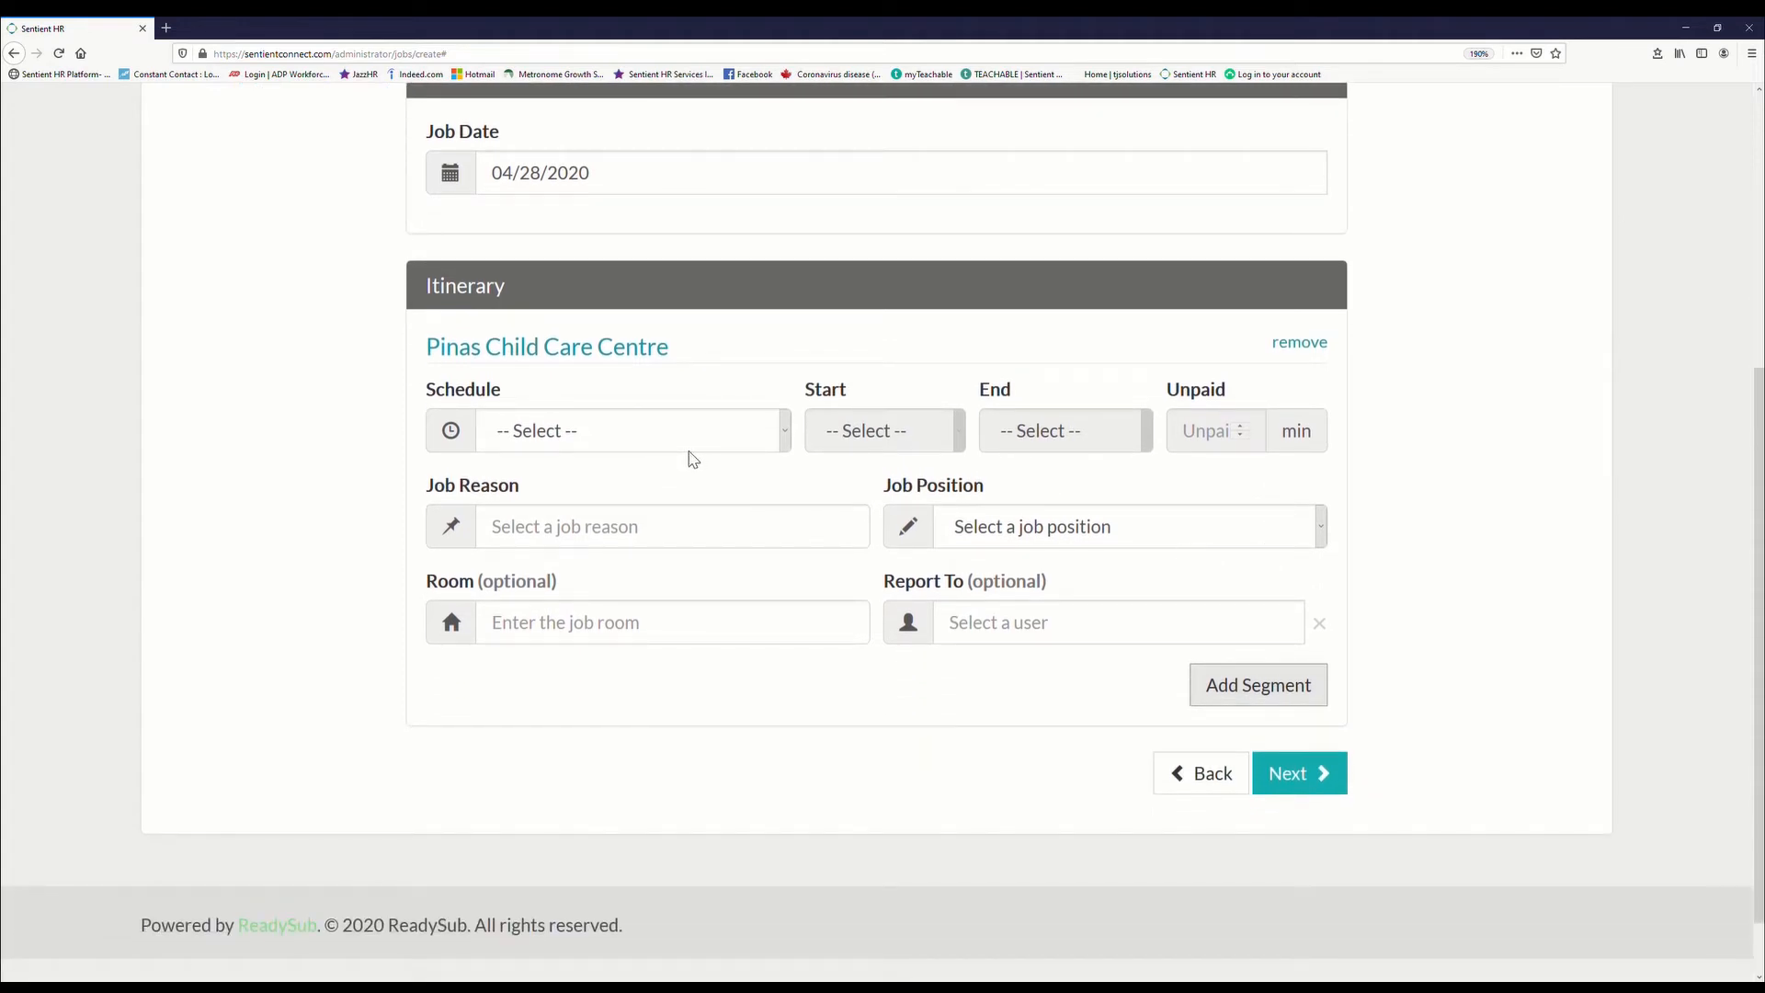
left_click(786, 439)
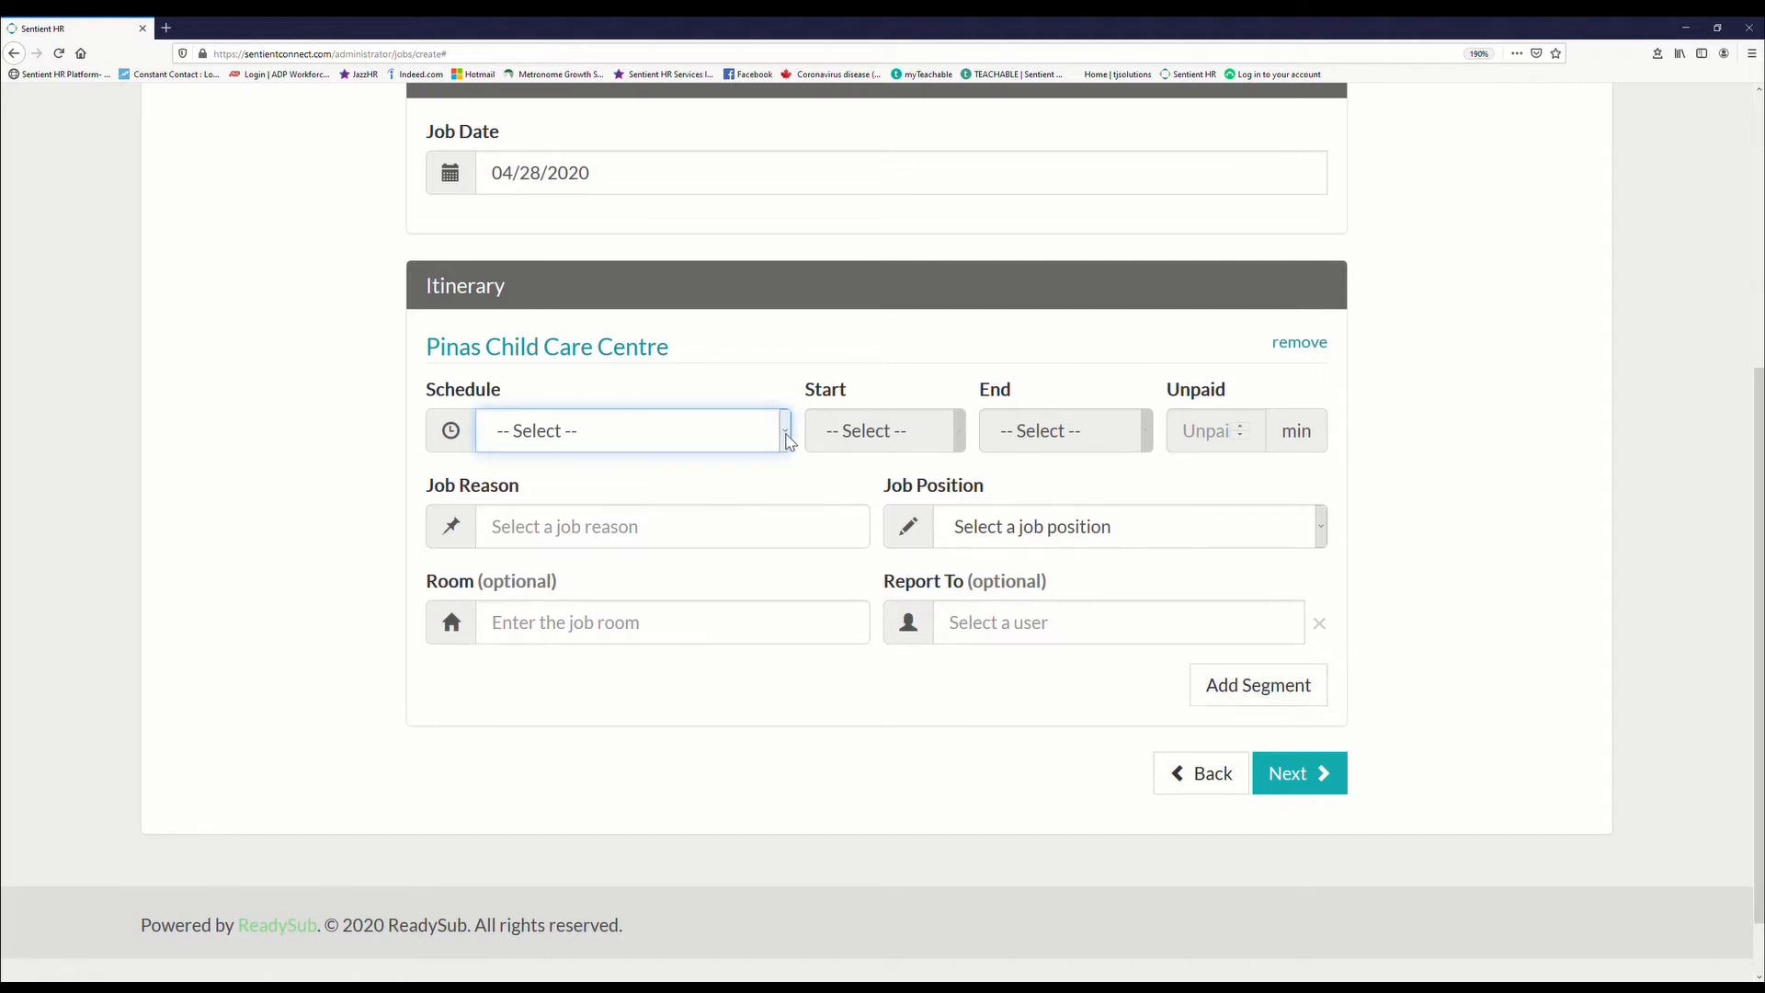
left_click(648, 506)
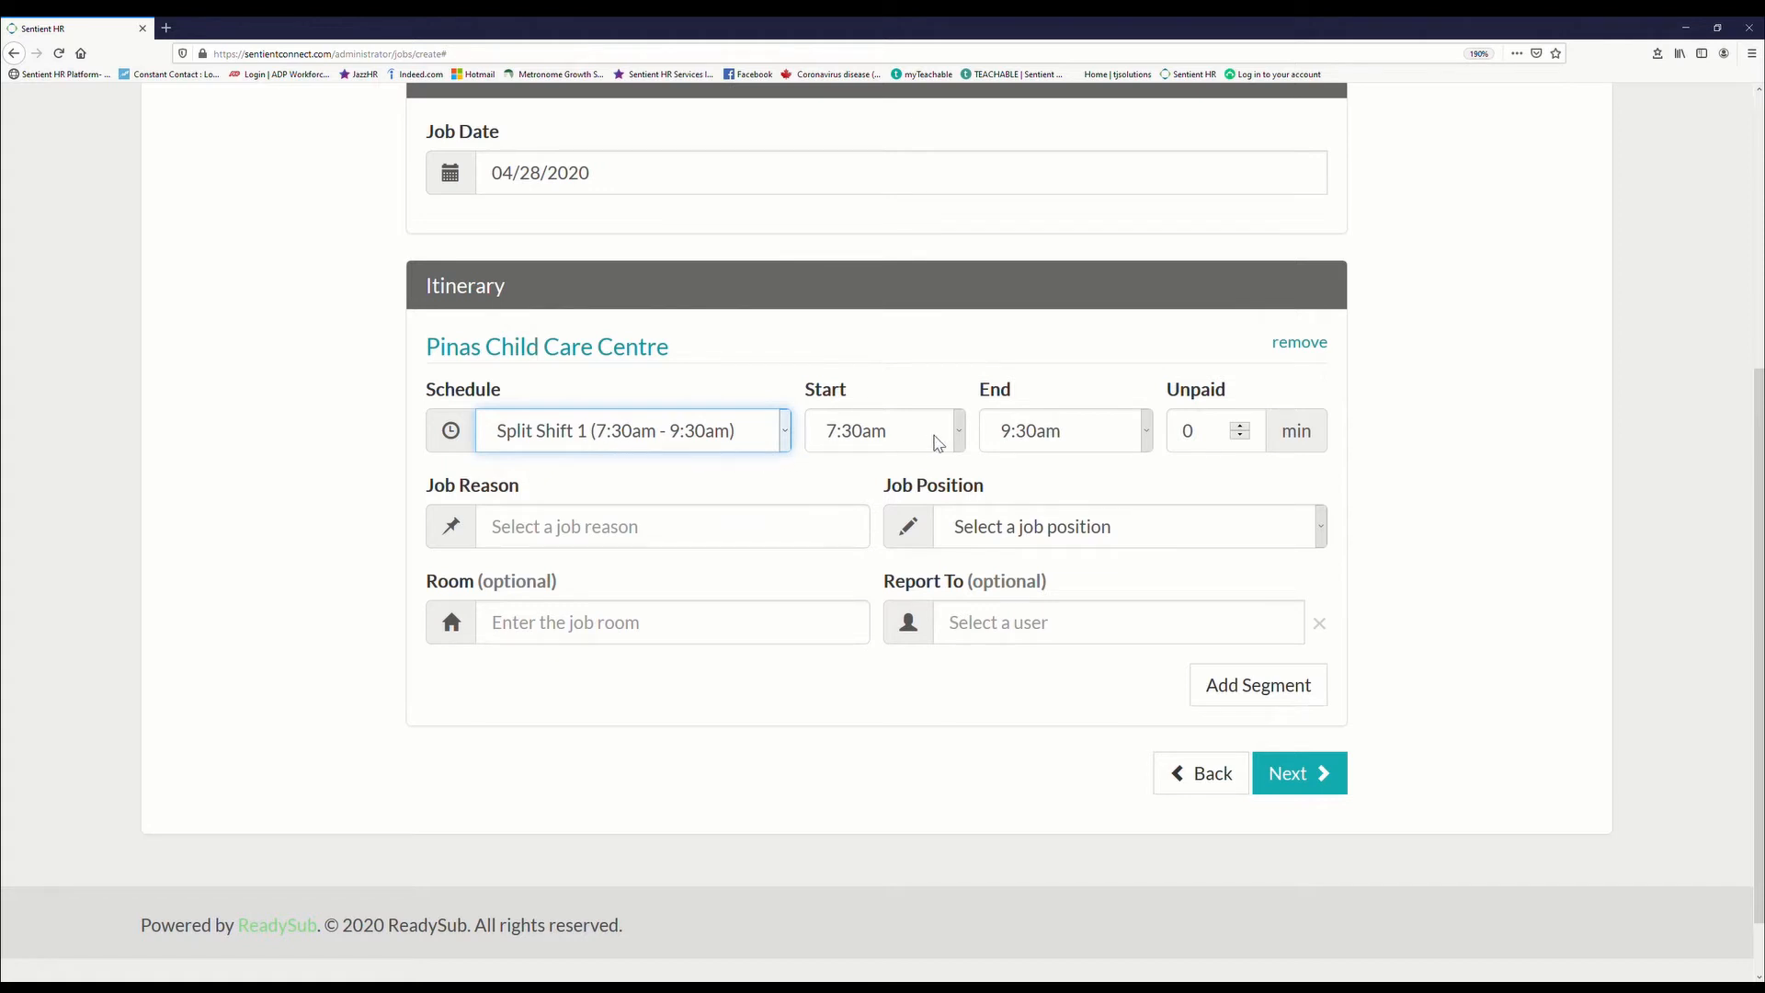
left_click(963, 442)
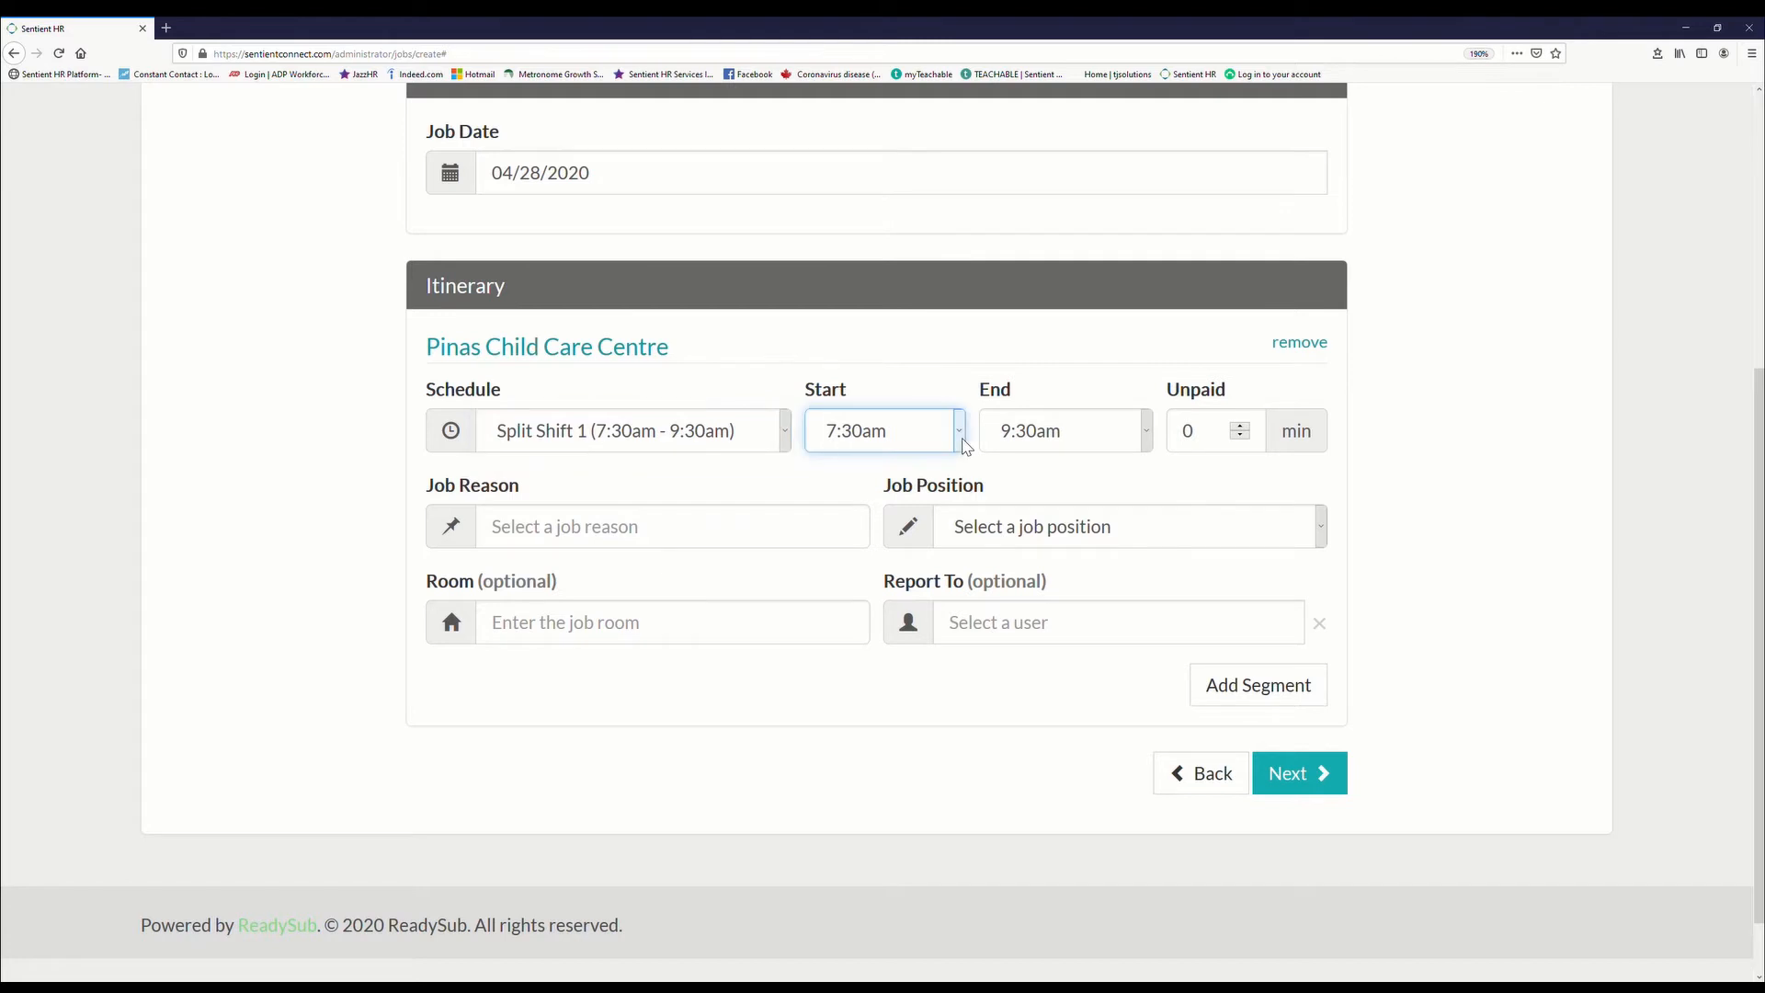
left_click(841, 766)
Set the first segment's job reason to Substitute Needed and its job position to Float
left_click(631, 526)
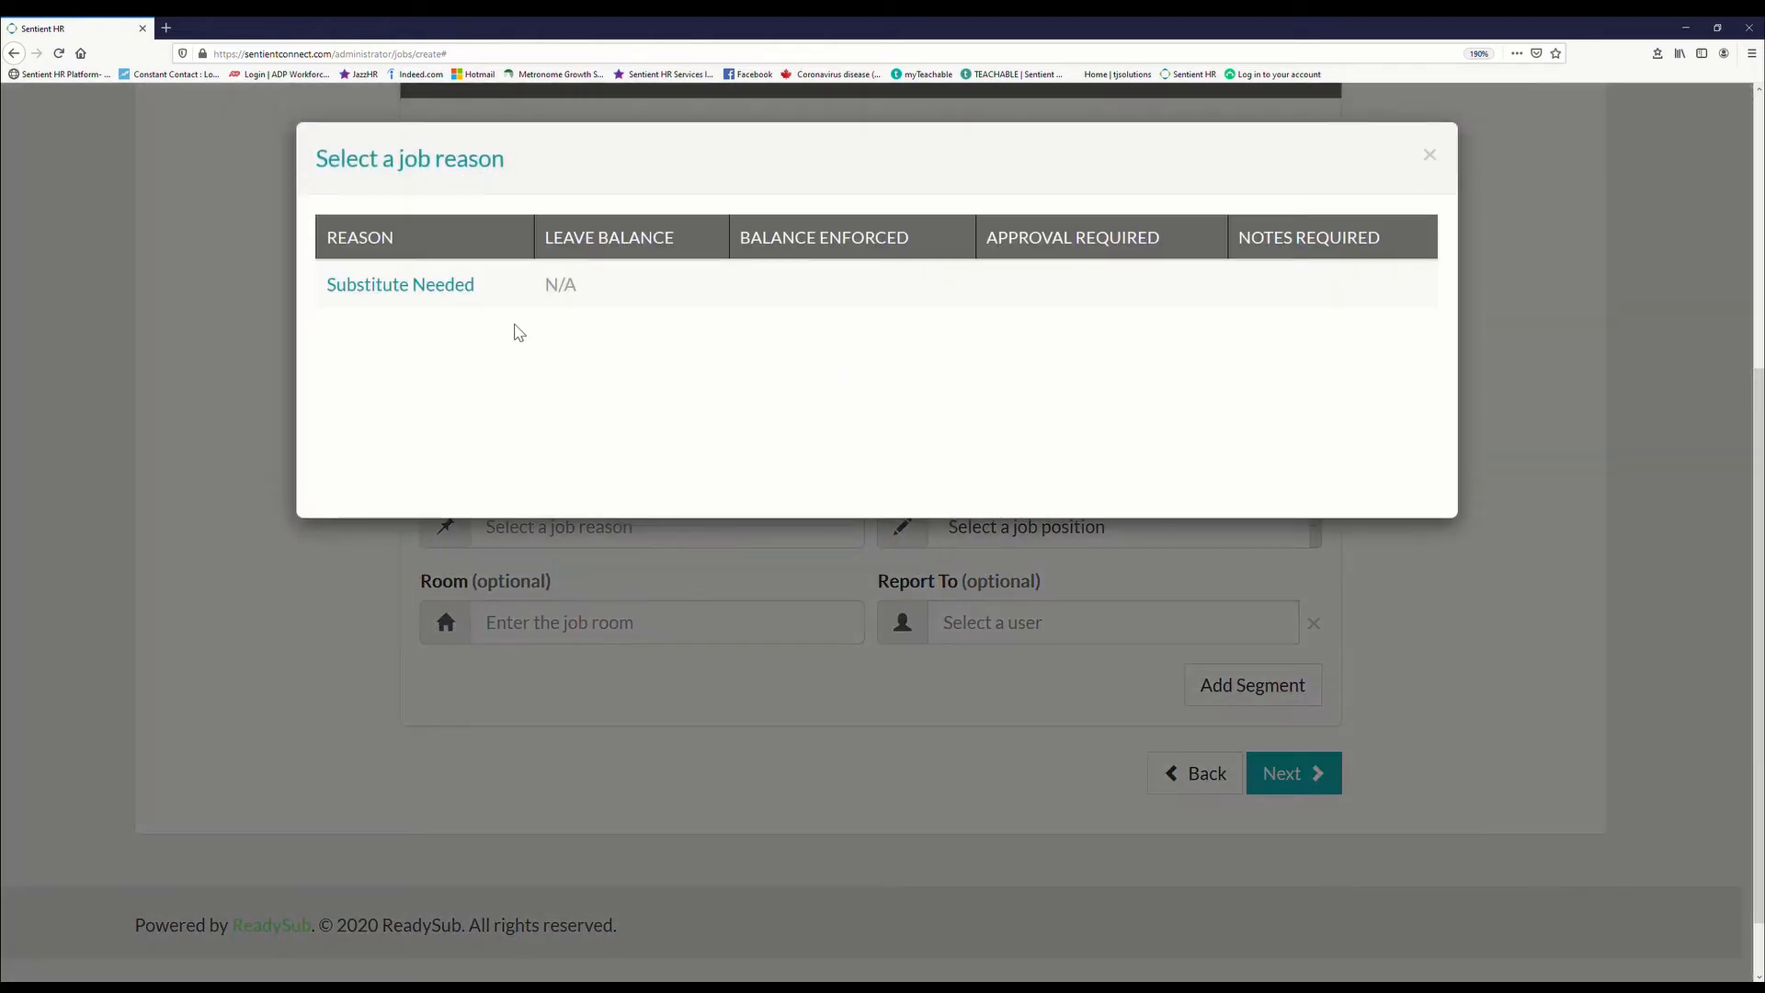
left_click(454, 292)
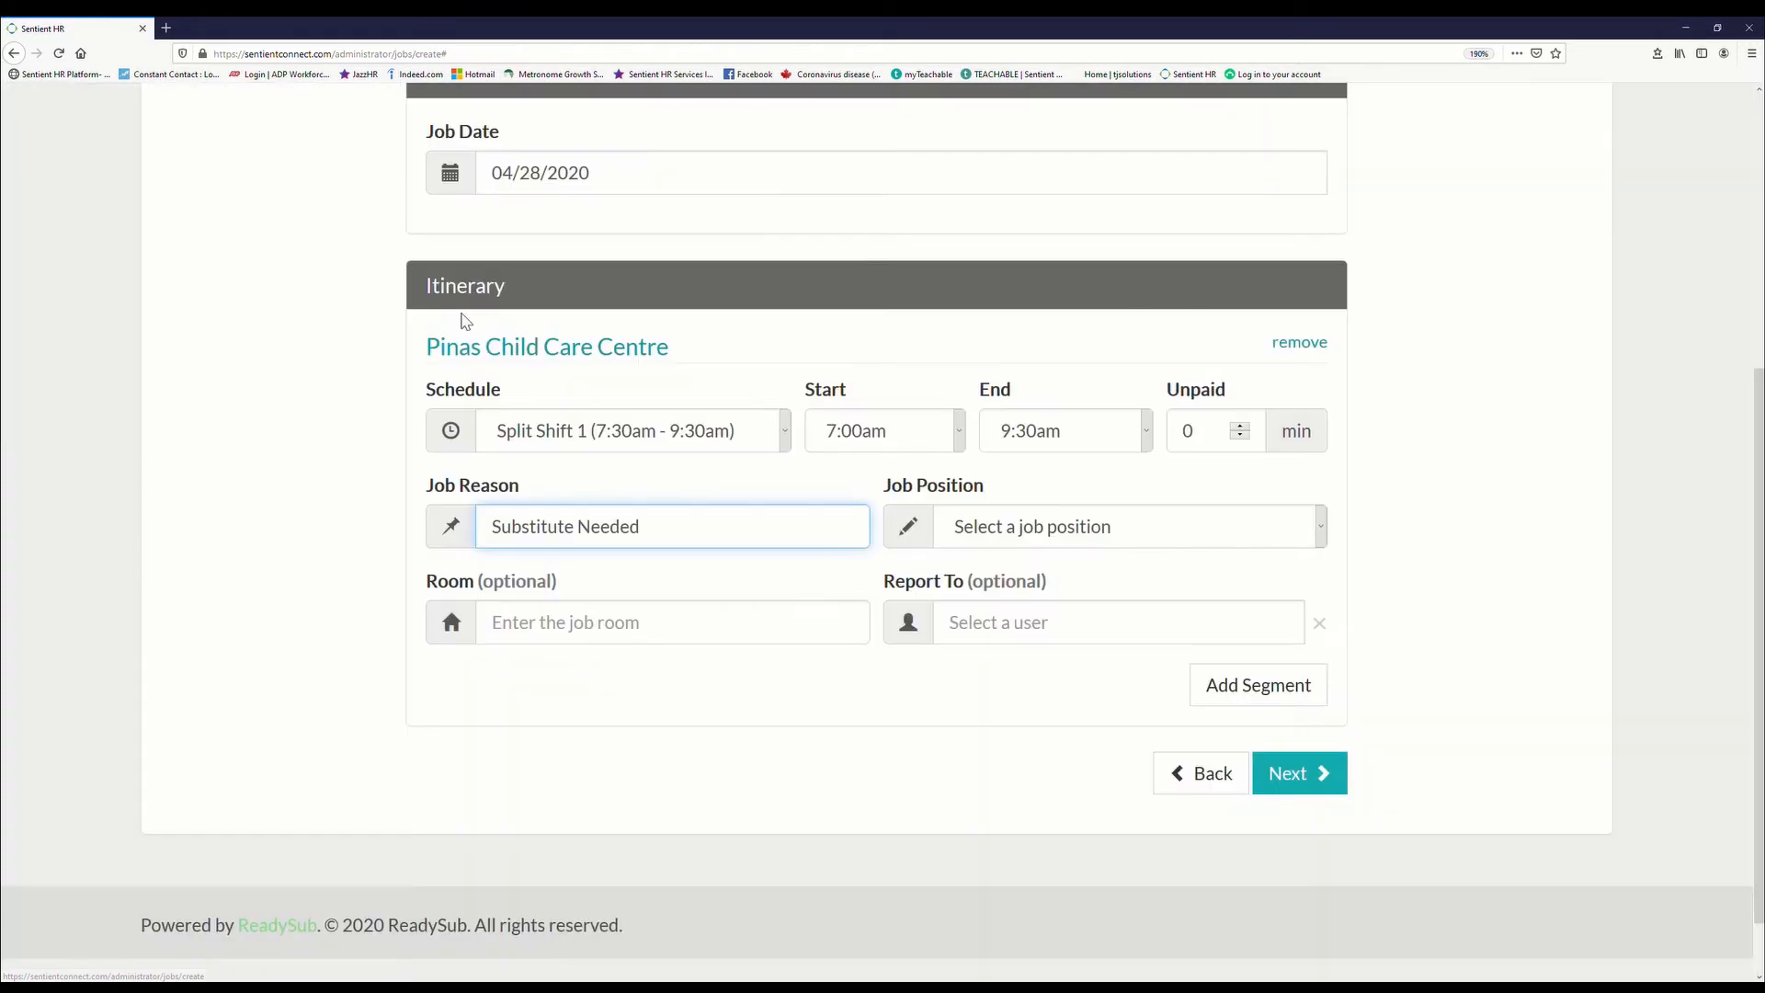
left_click(1110, 544)
left_click(982, 917)
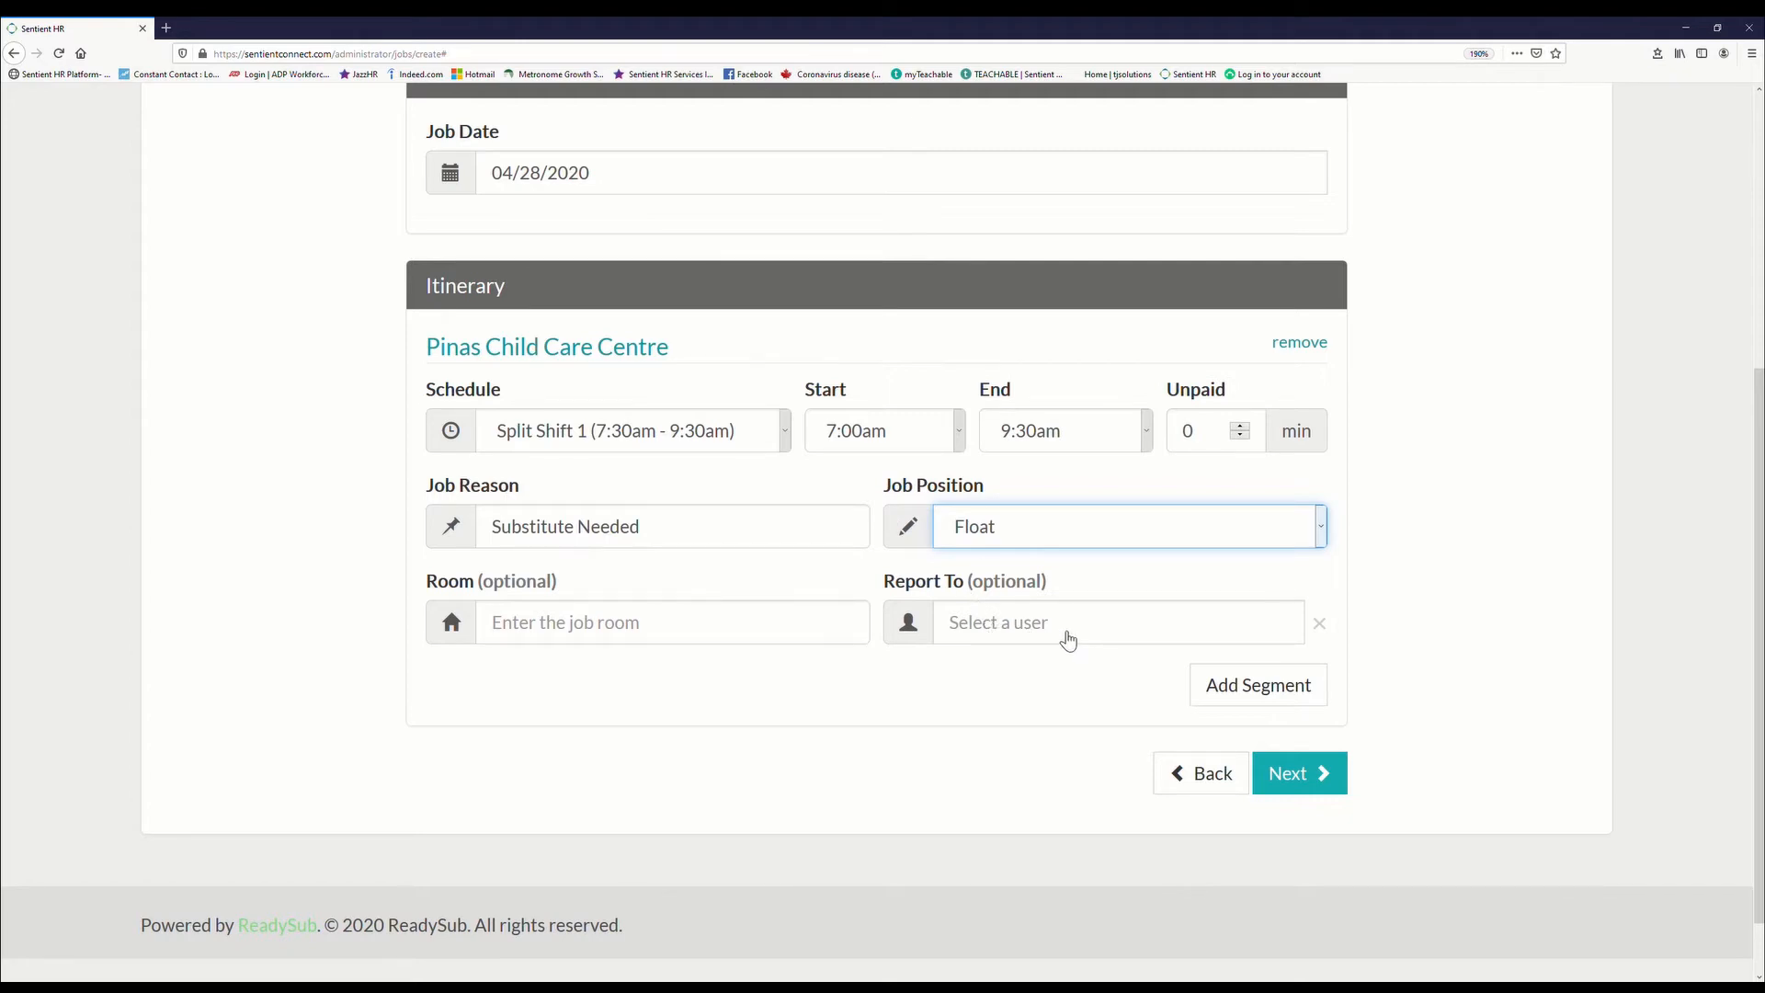
Add a second itinerary segment for the Pinas Child Care Centre site
left_click(1306, 697)
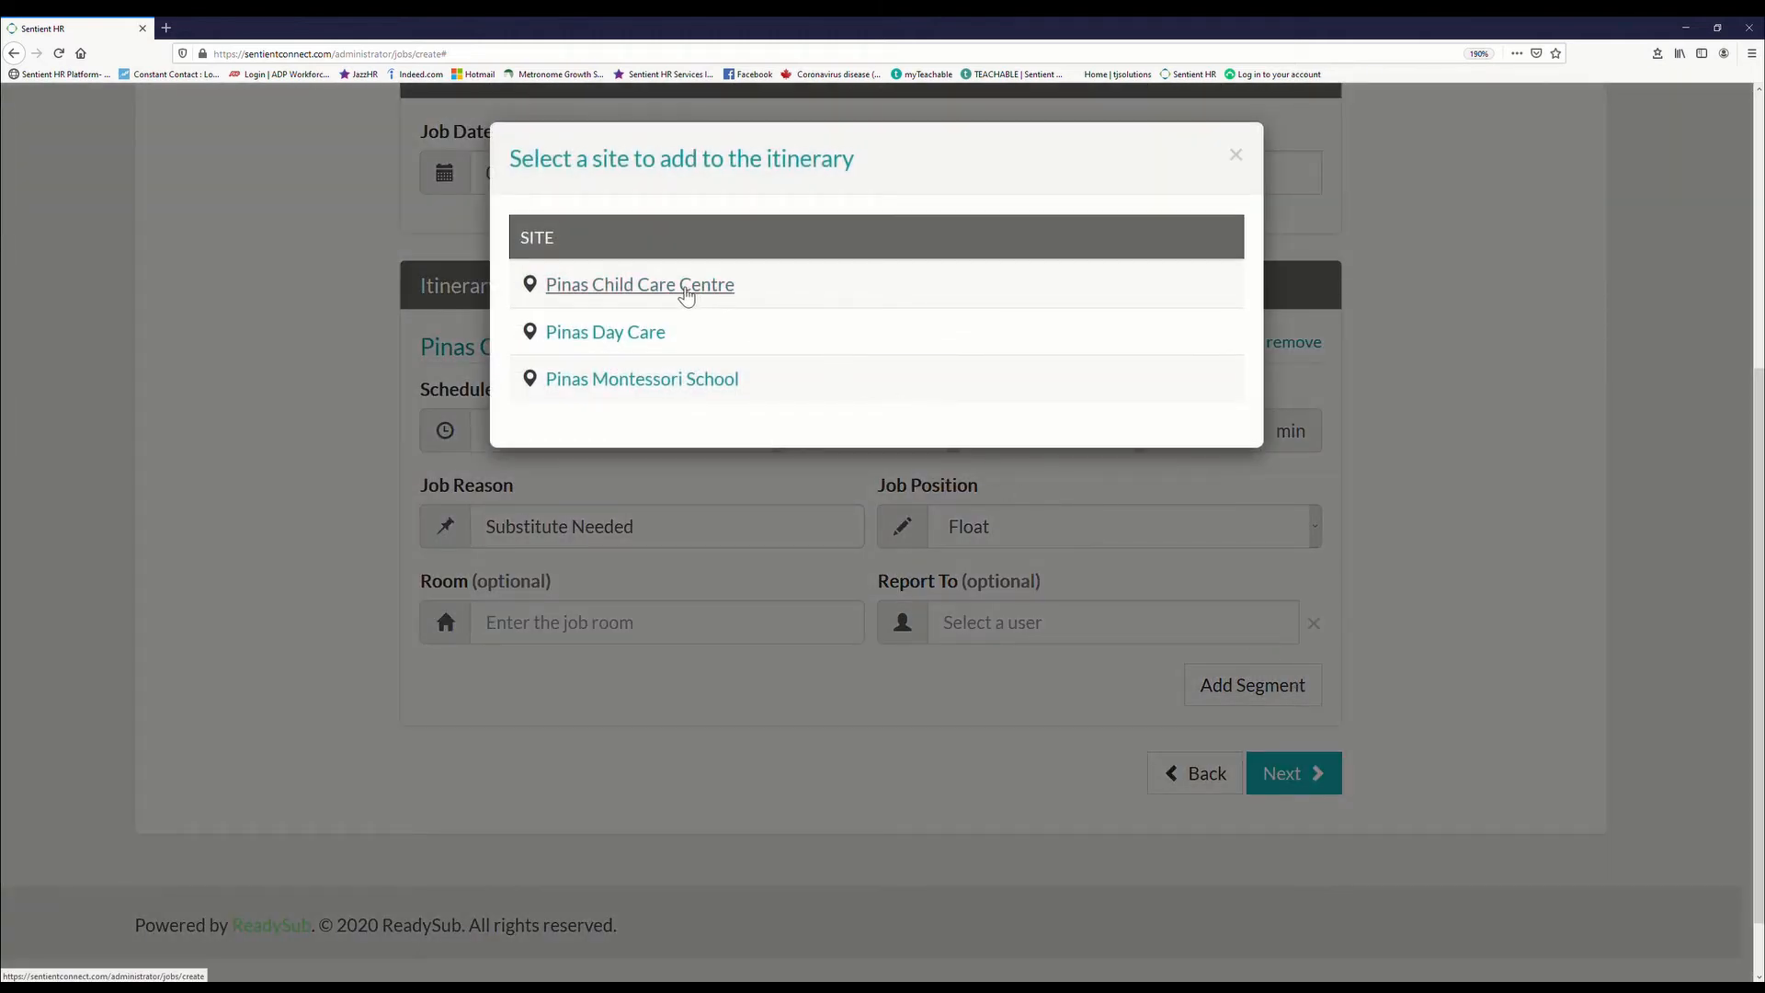
left_click(685, 292)
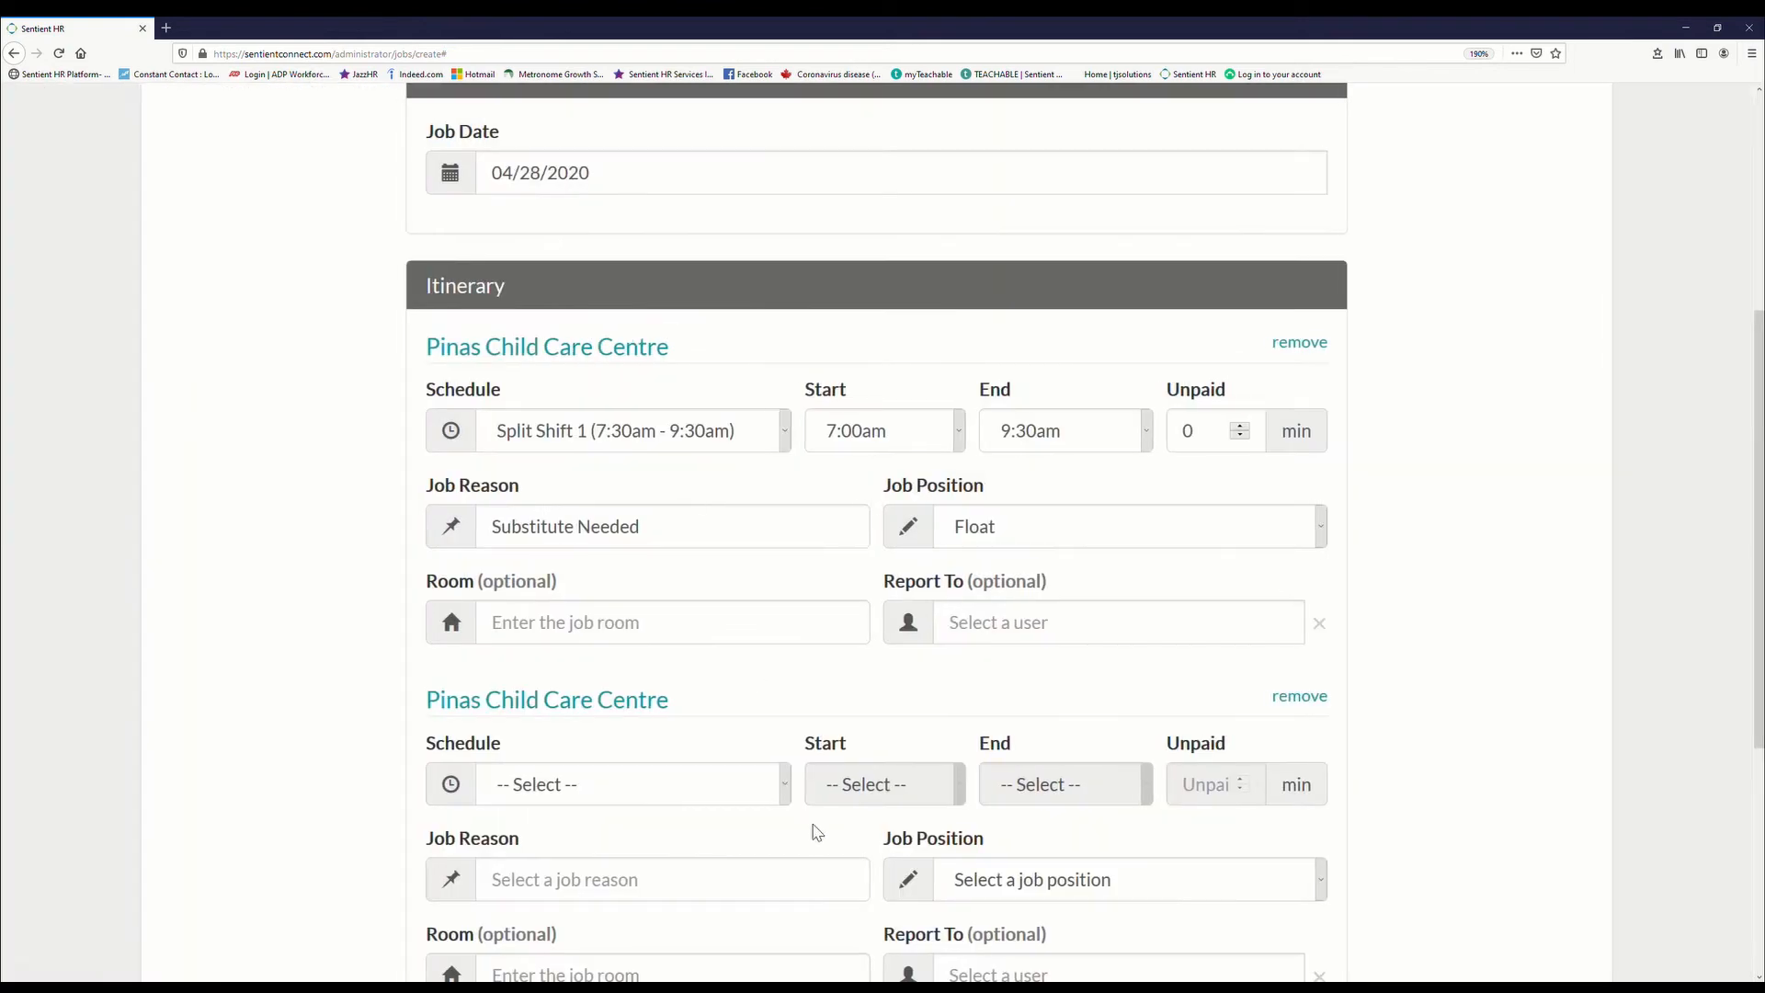
scroll(791, 827, "down", 2)
scroll(591, 631, "down", 2)
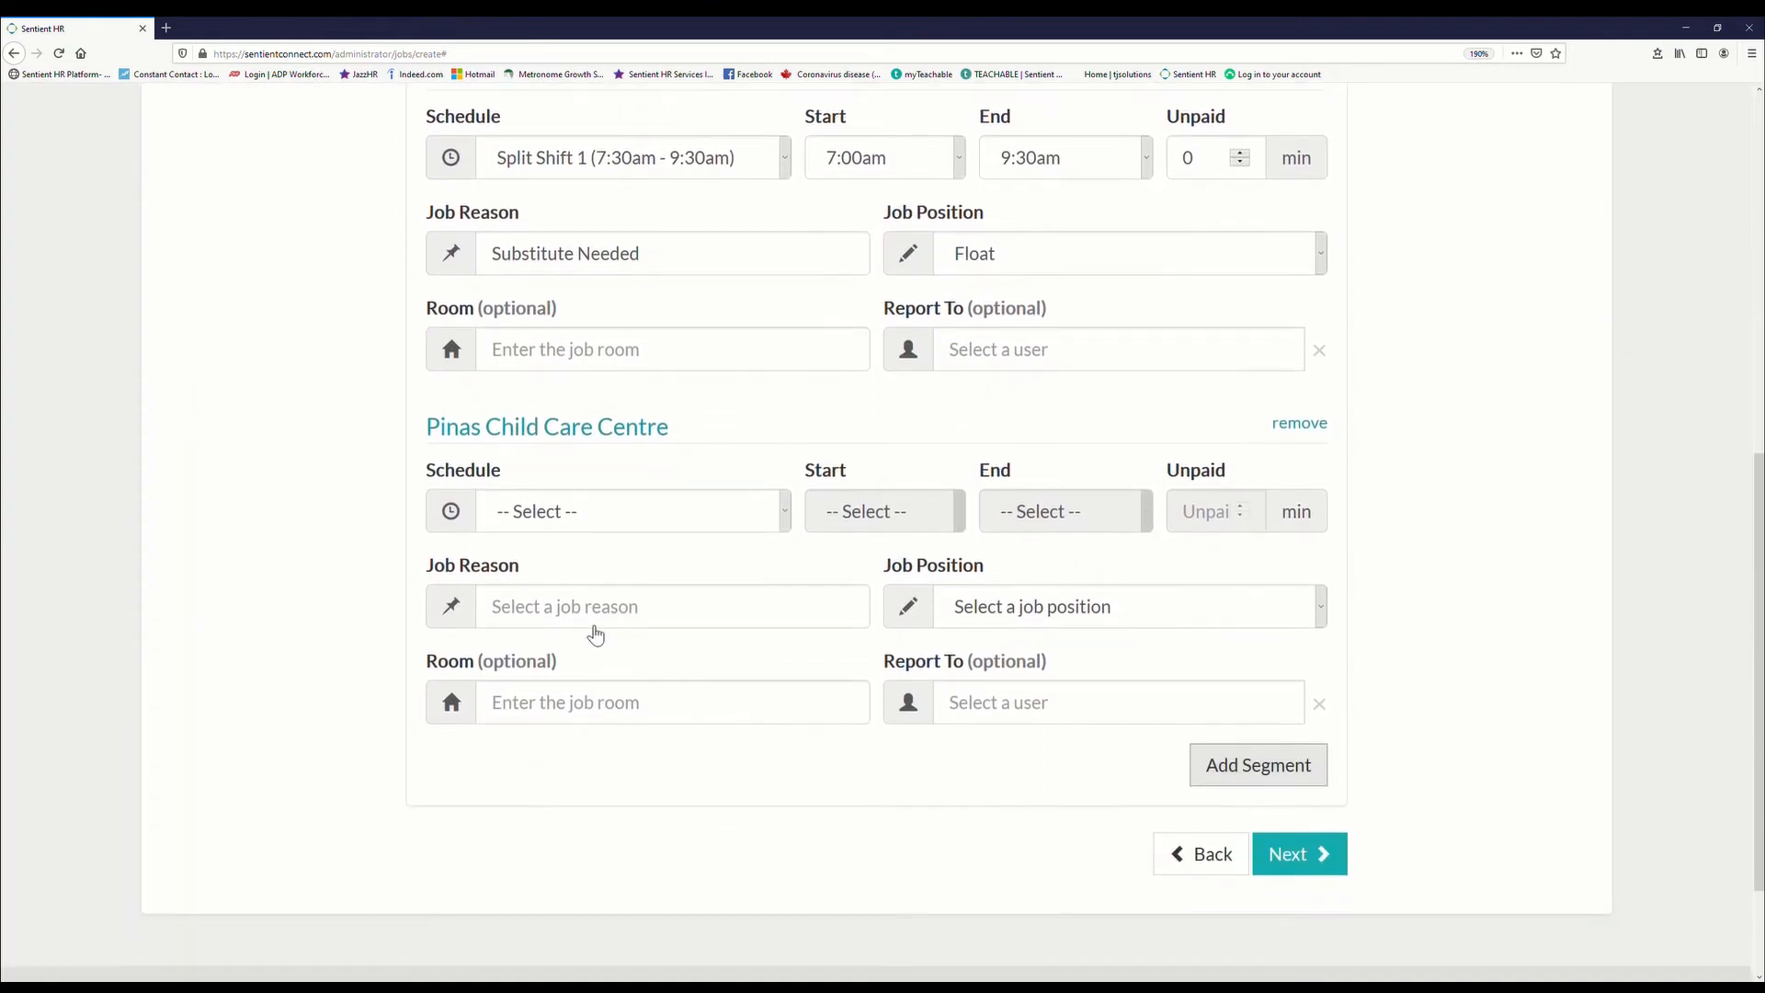
Assign the Split Shift 2 (3:00pm - 6:00pm) schedule to the second segment and change its start time to 2:30pm
scroll(543, 678, "up", 2)
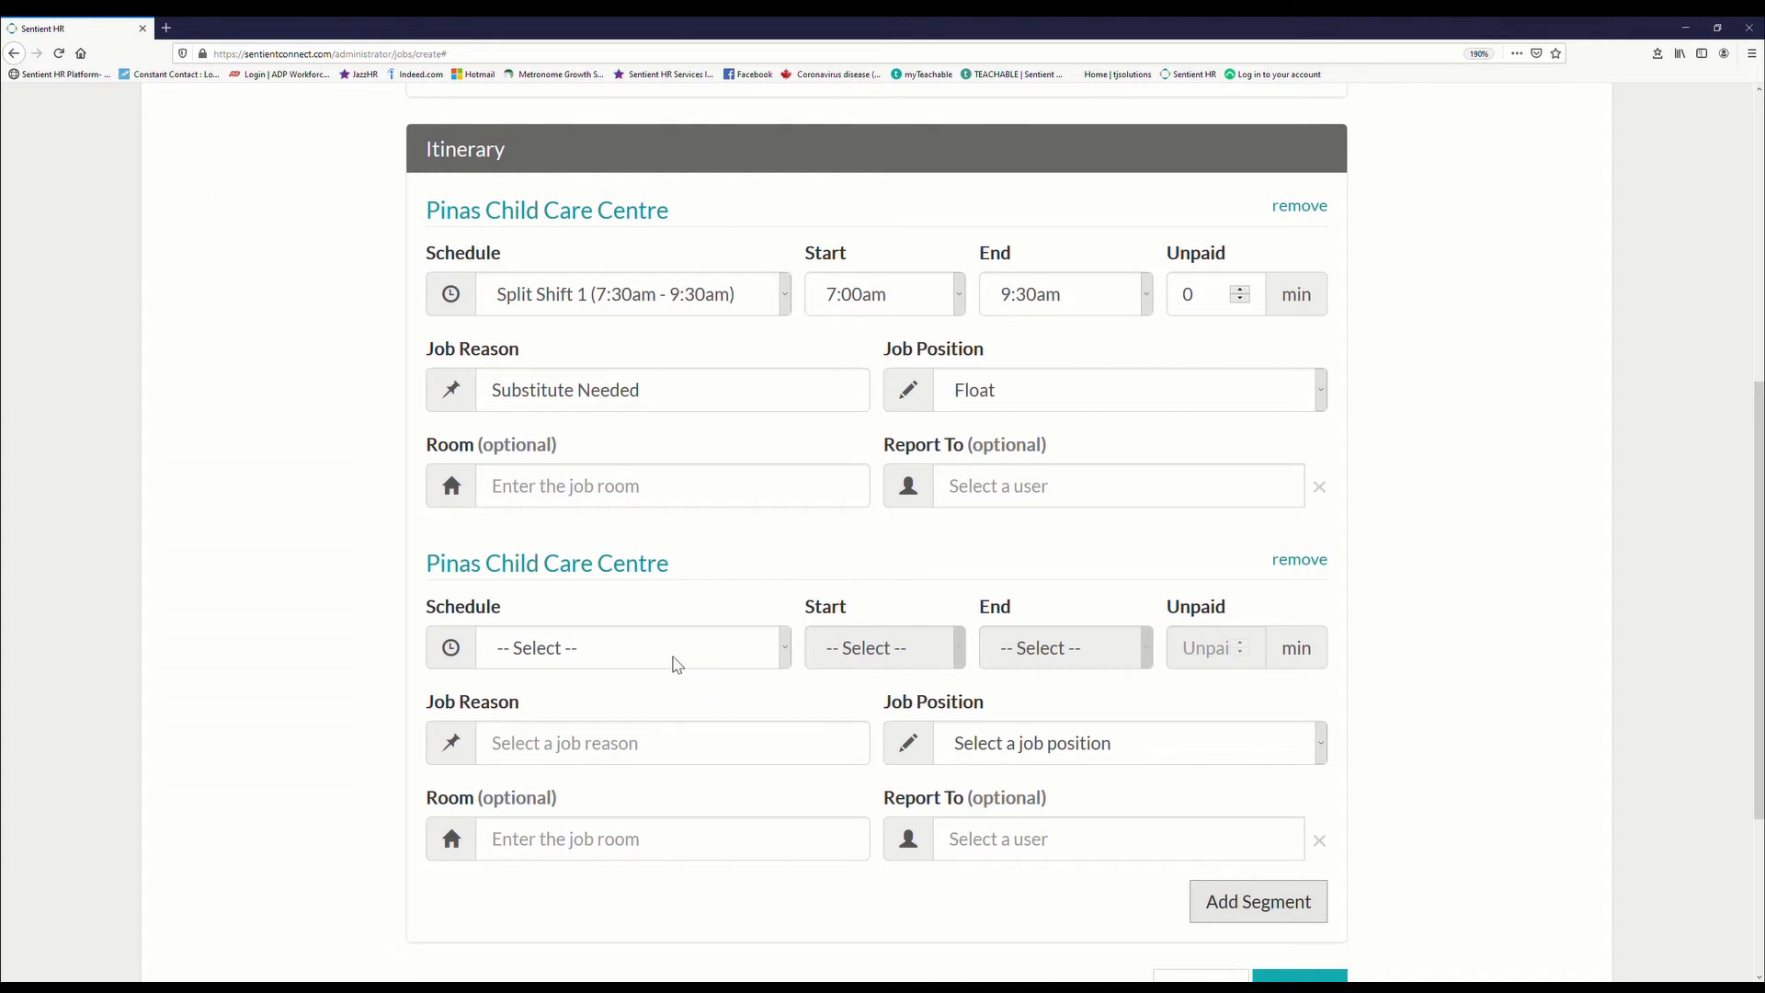
left_click(782, 659)
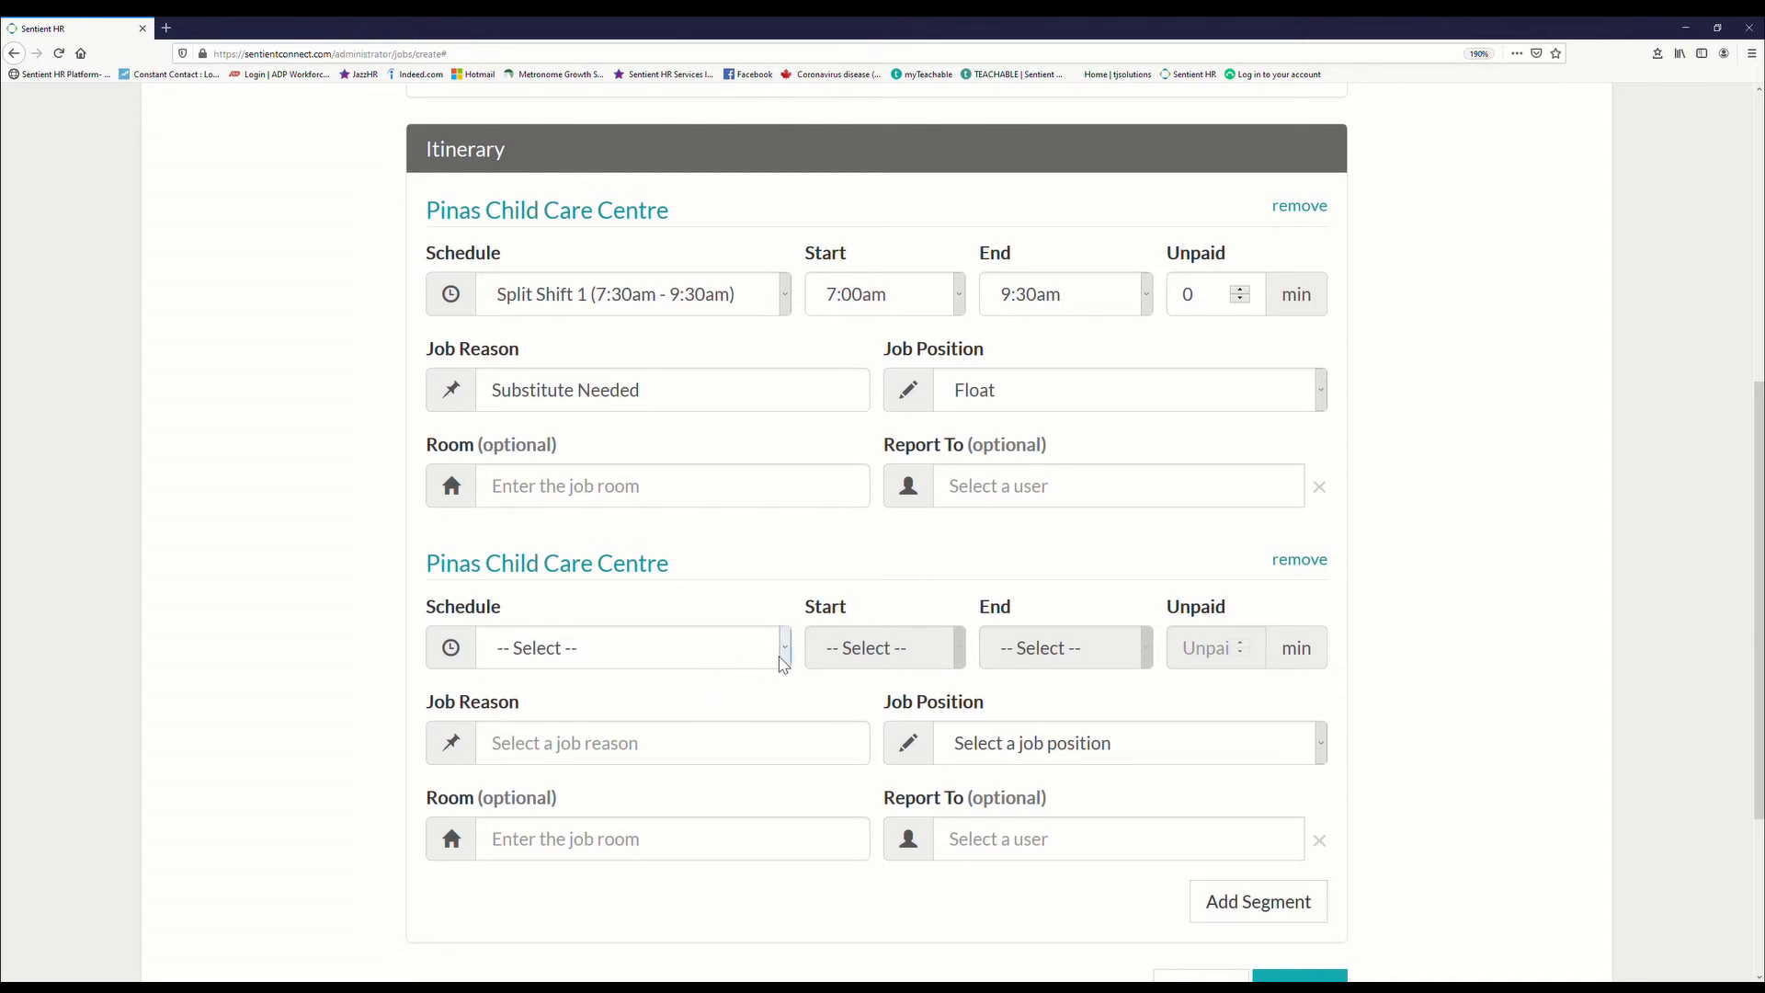
left_click(696, 846)
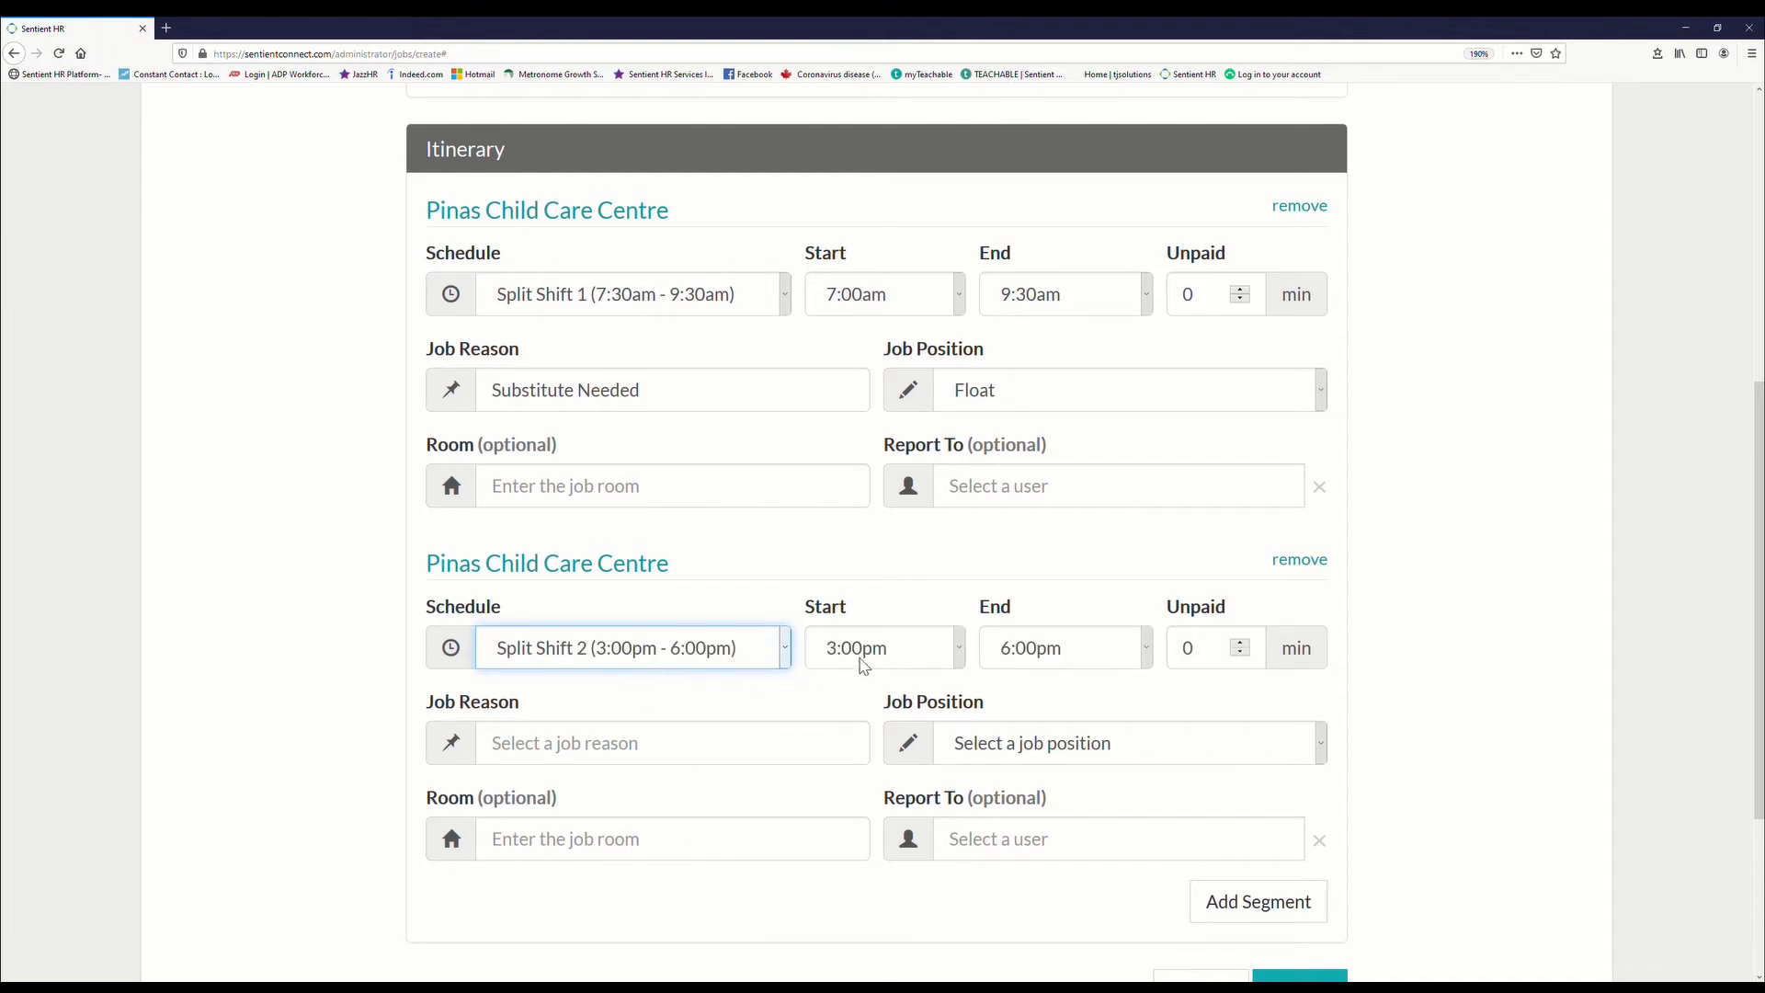
left_click(960, 654)
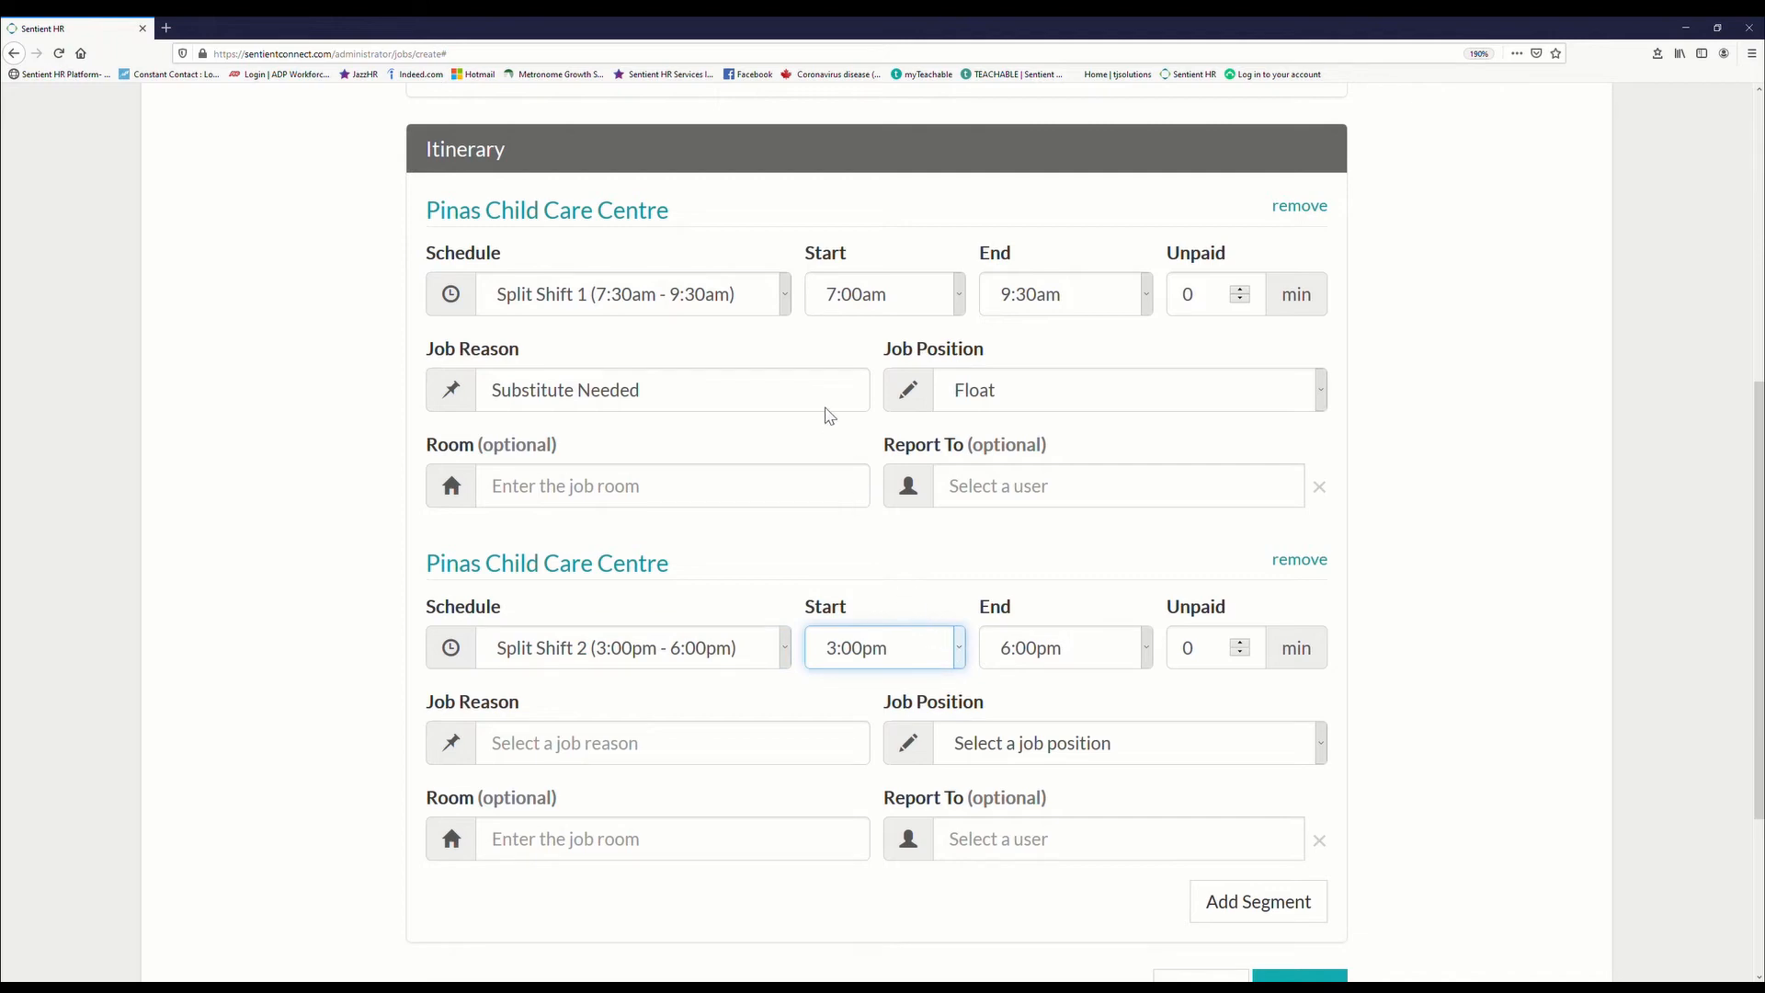
key("Up")
Set the second segment's job reason to Substitute Needed and its job position to School Age
left_click(609, 748)
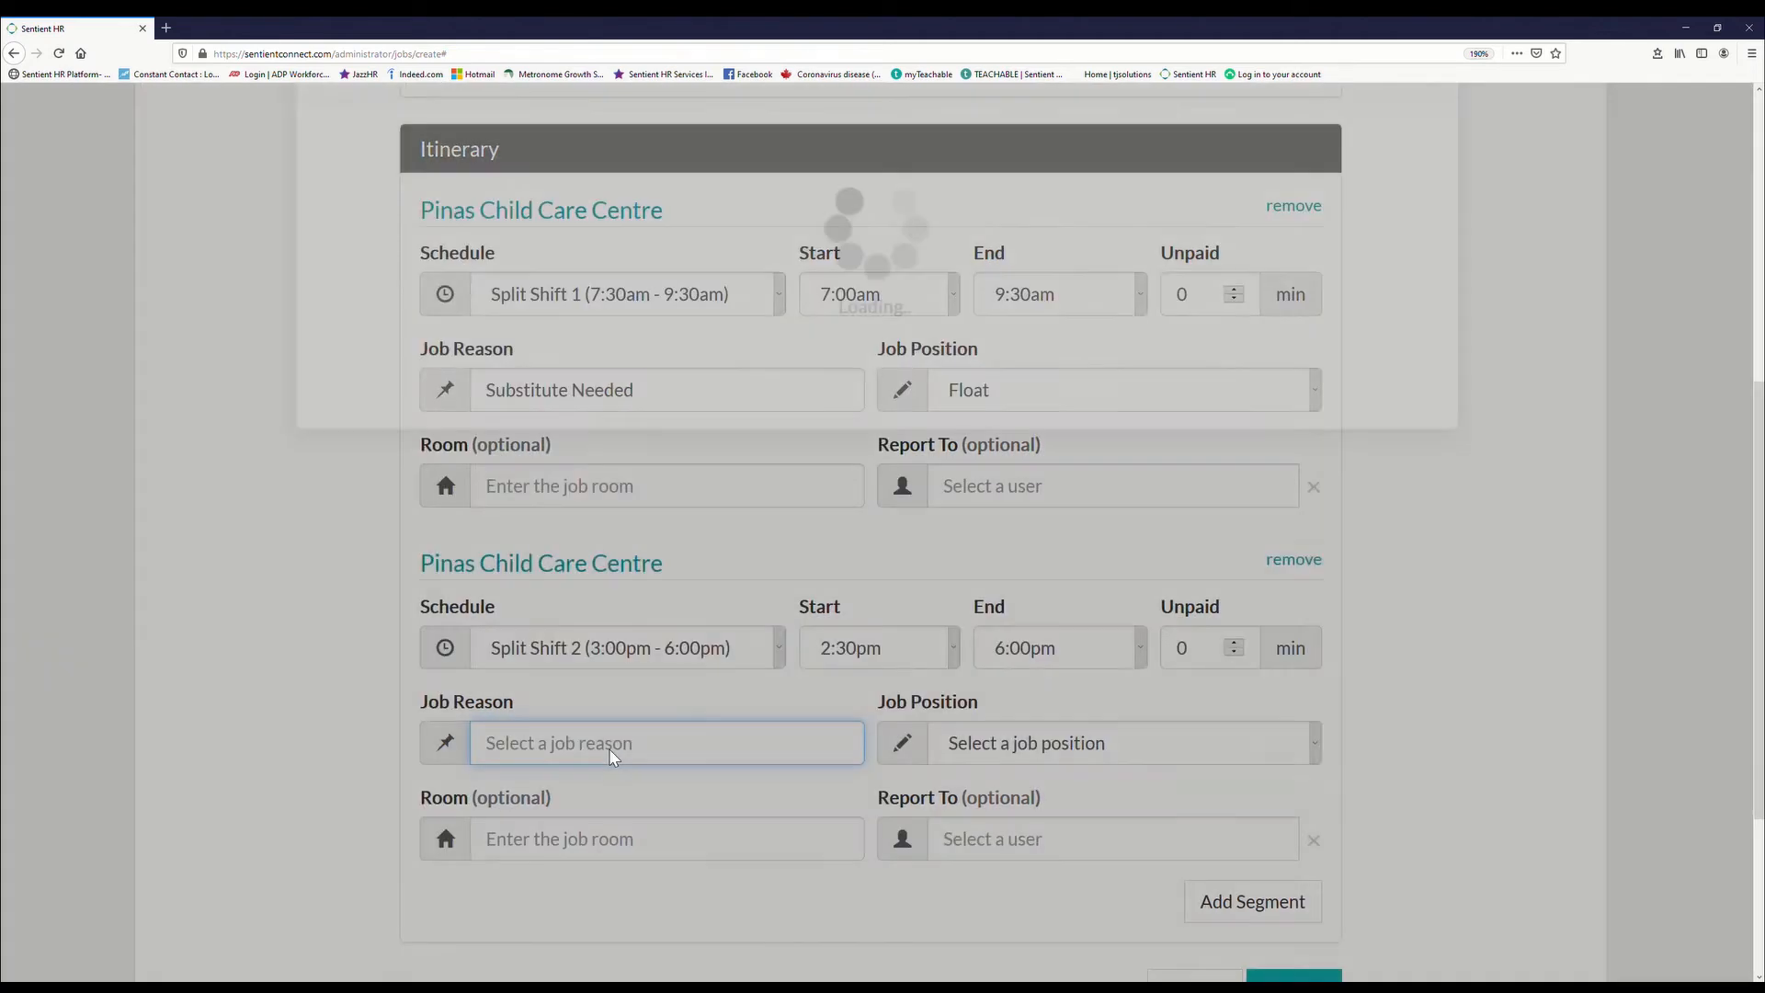
left_click(436, 292)
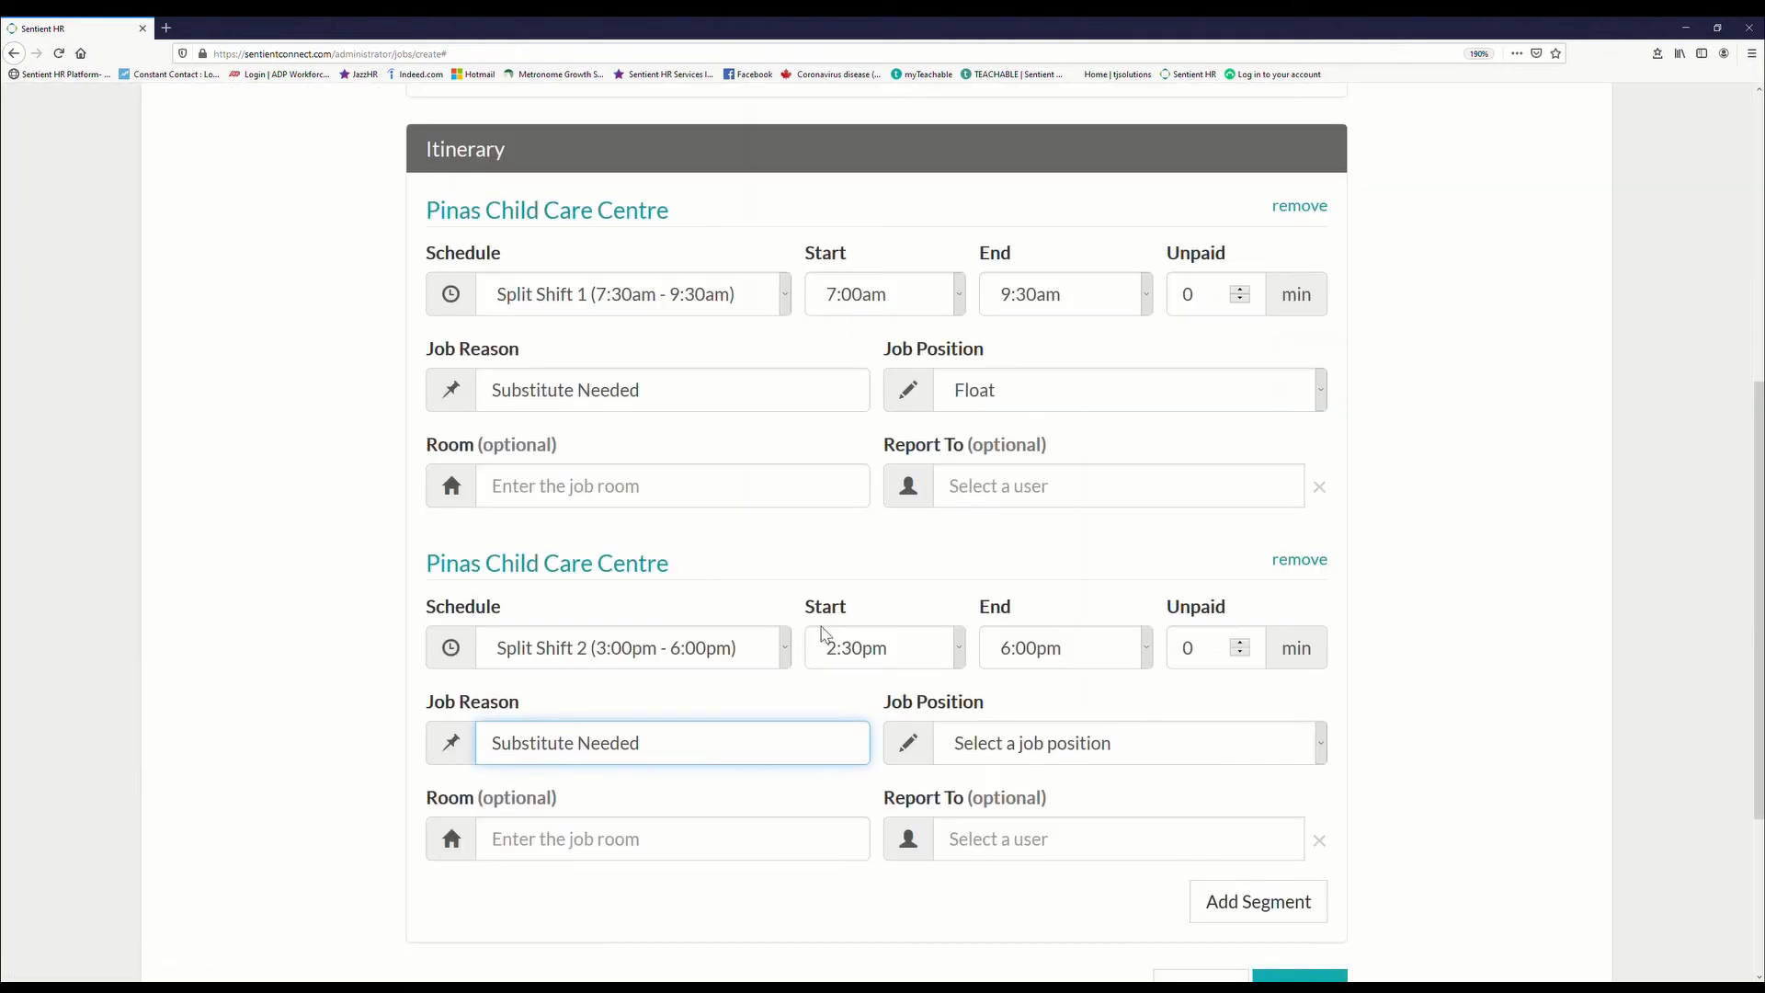
key("Tab")
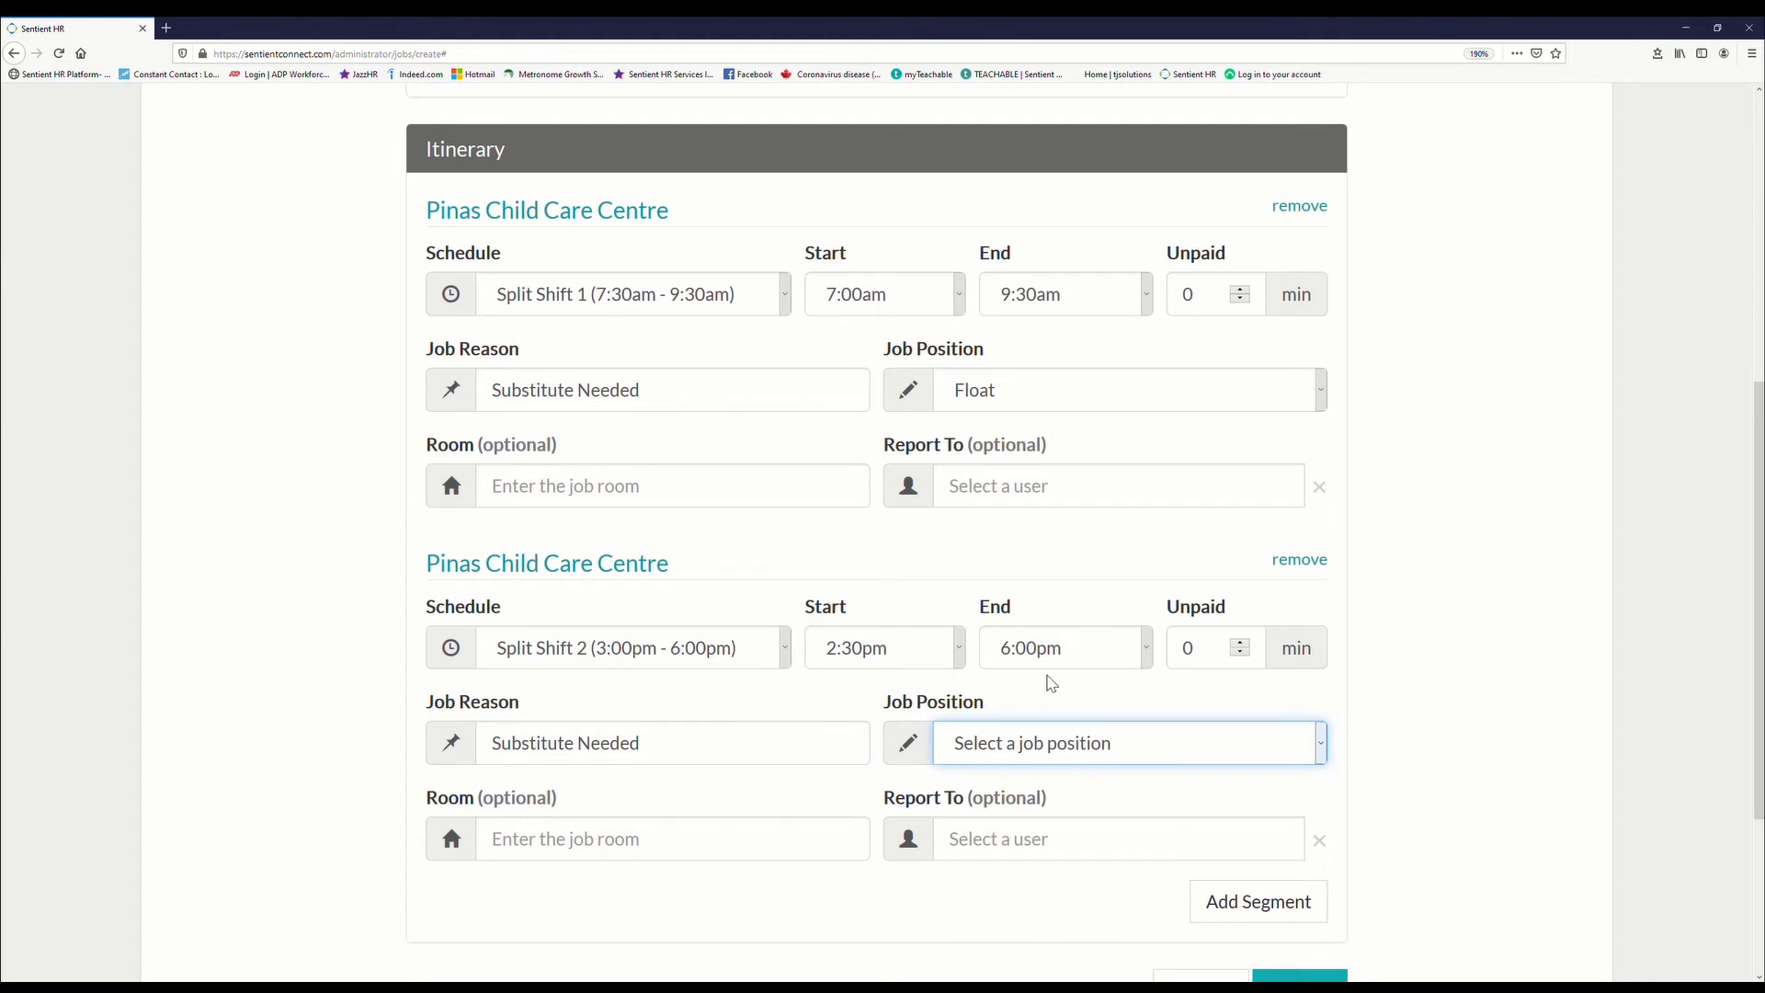
key("s")
Enter Blue Room as the second segment's room and choose the person the substitute reports to
left_click(781, 840)
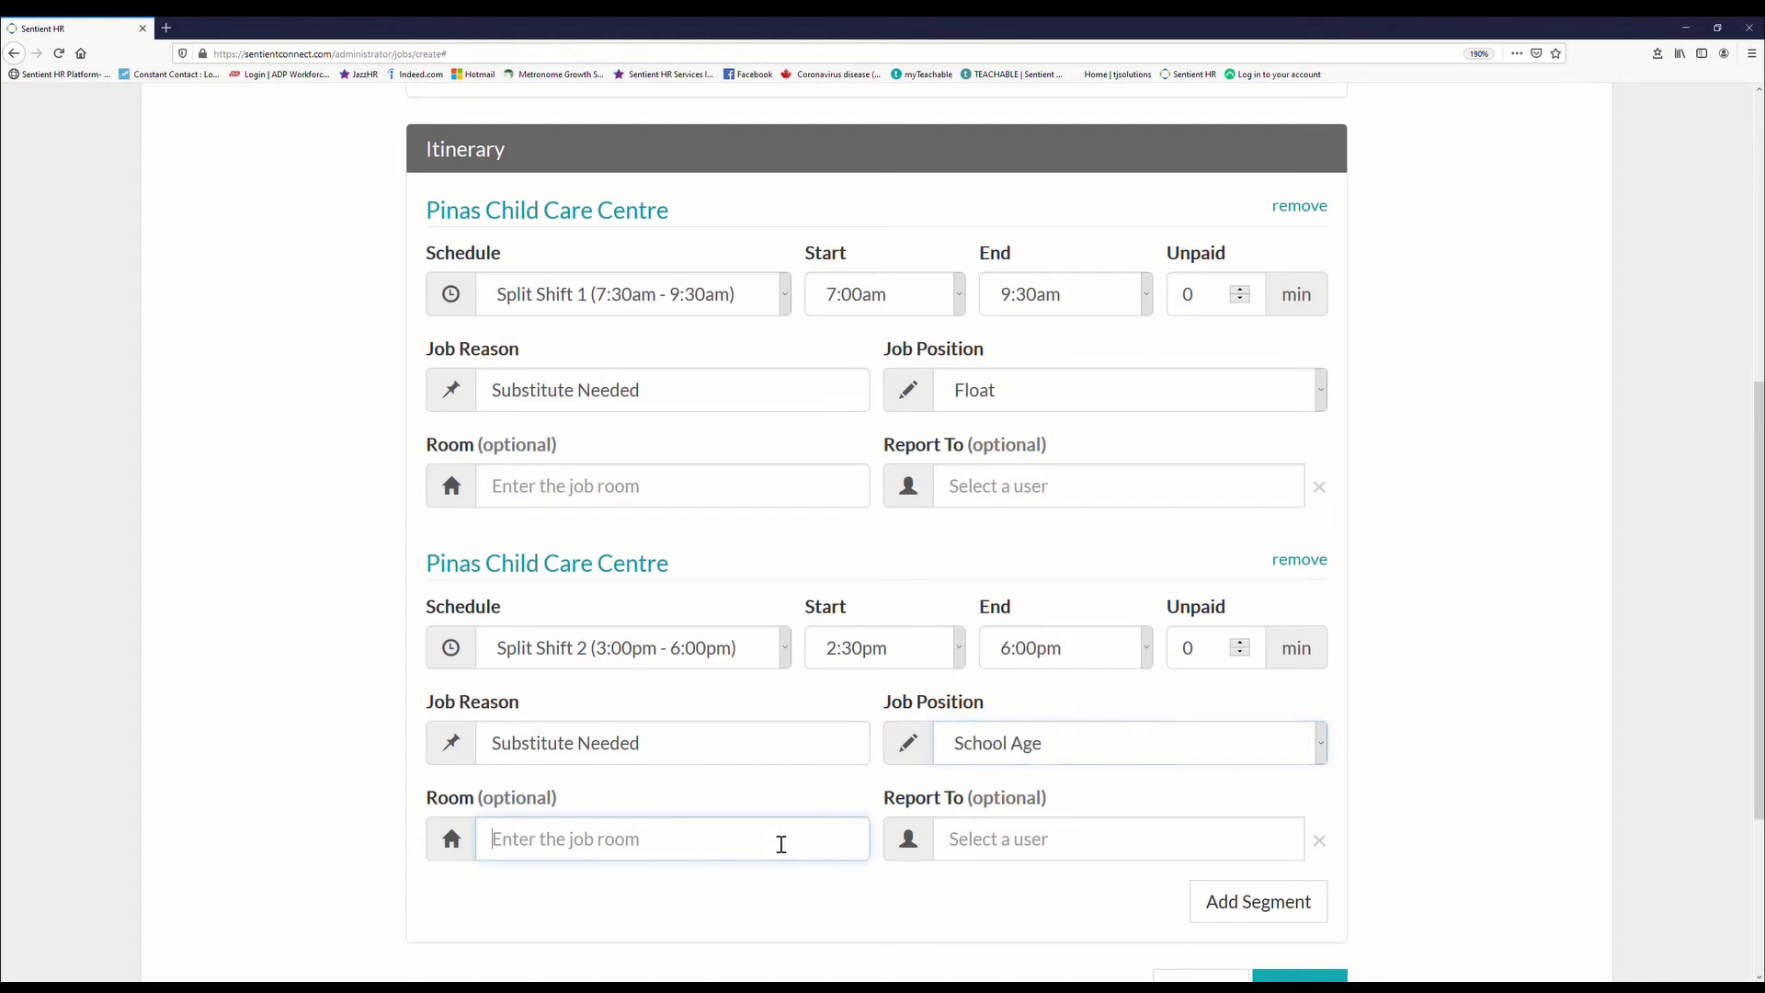
type("Blu")
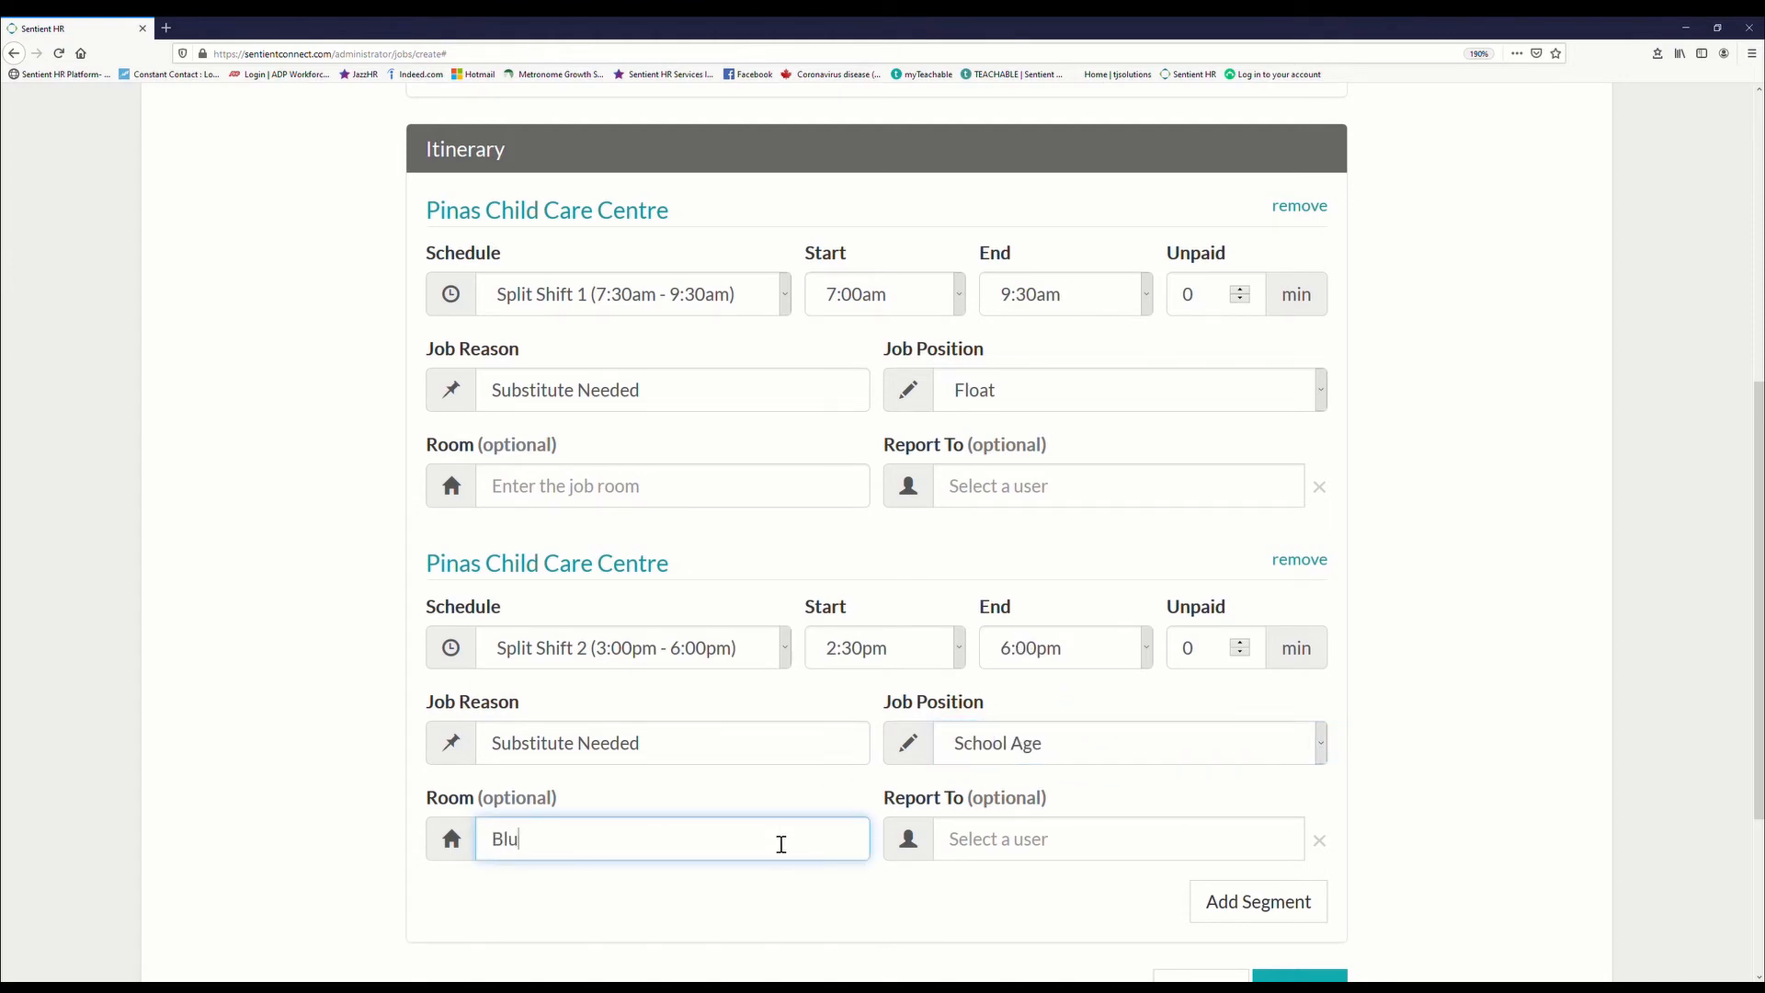
type("e Room")
left_click(994, 848)
left_click(345, 401)
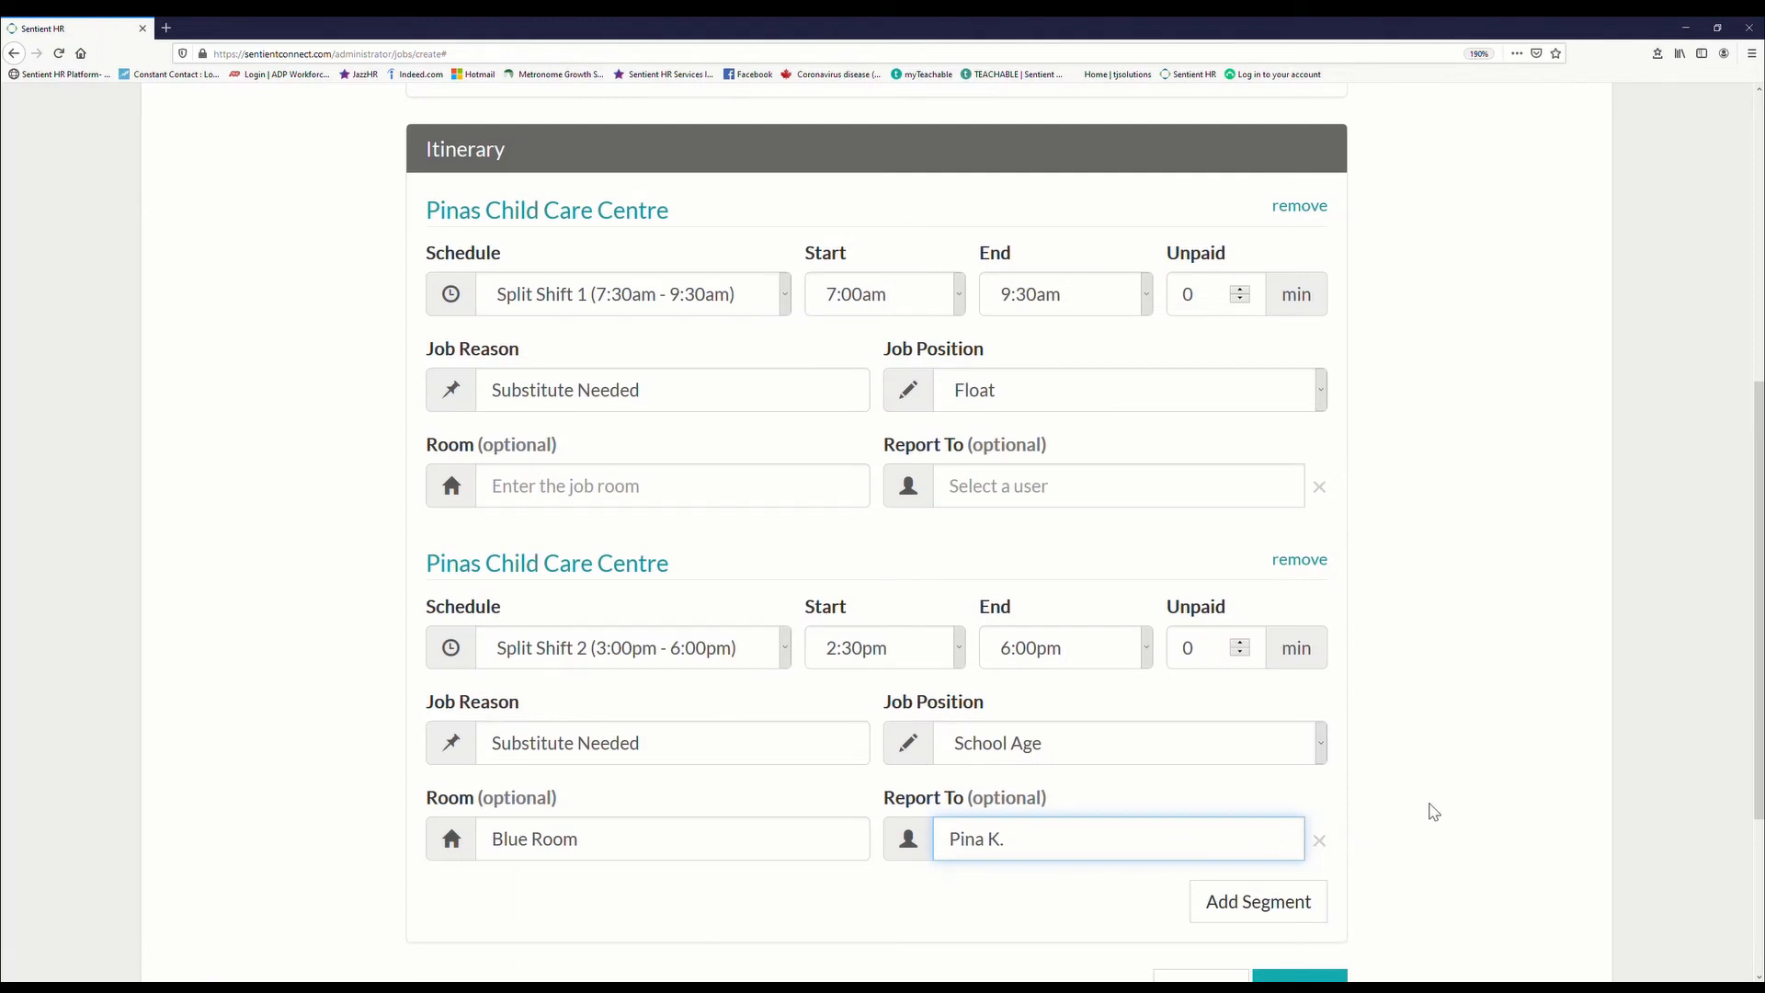
scroll(1431, 819, "down", 3)
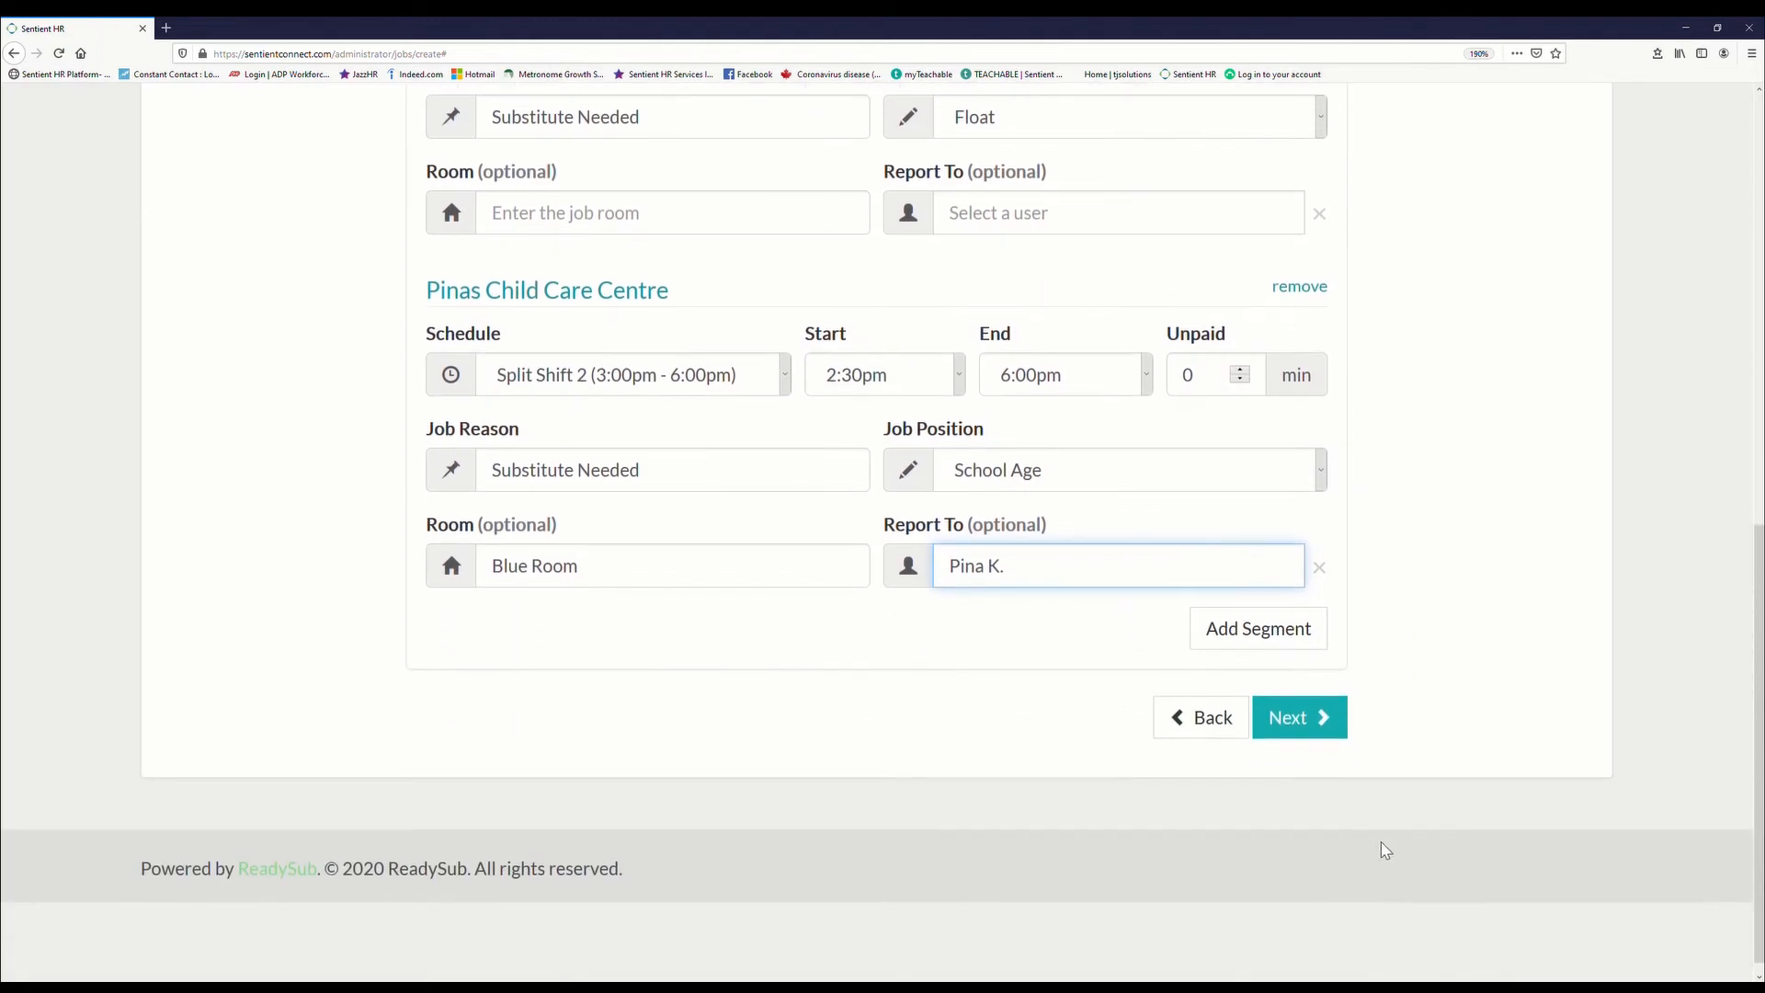
Continue to the substitute configuration and choose Request Substitutes instead of posting to the pool
left_click(1314, 733)
scroll(1166, 648, "up", 2)
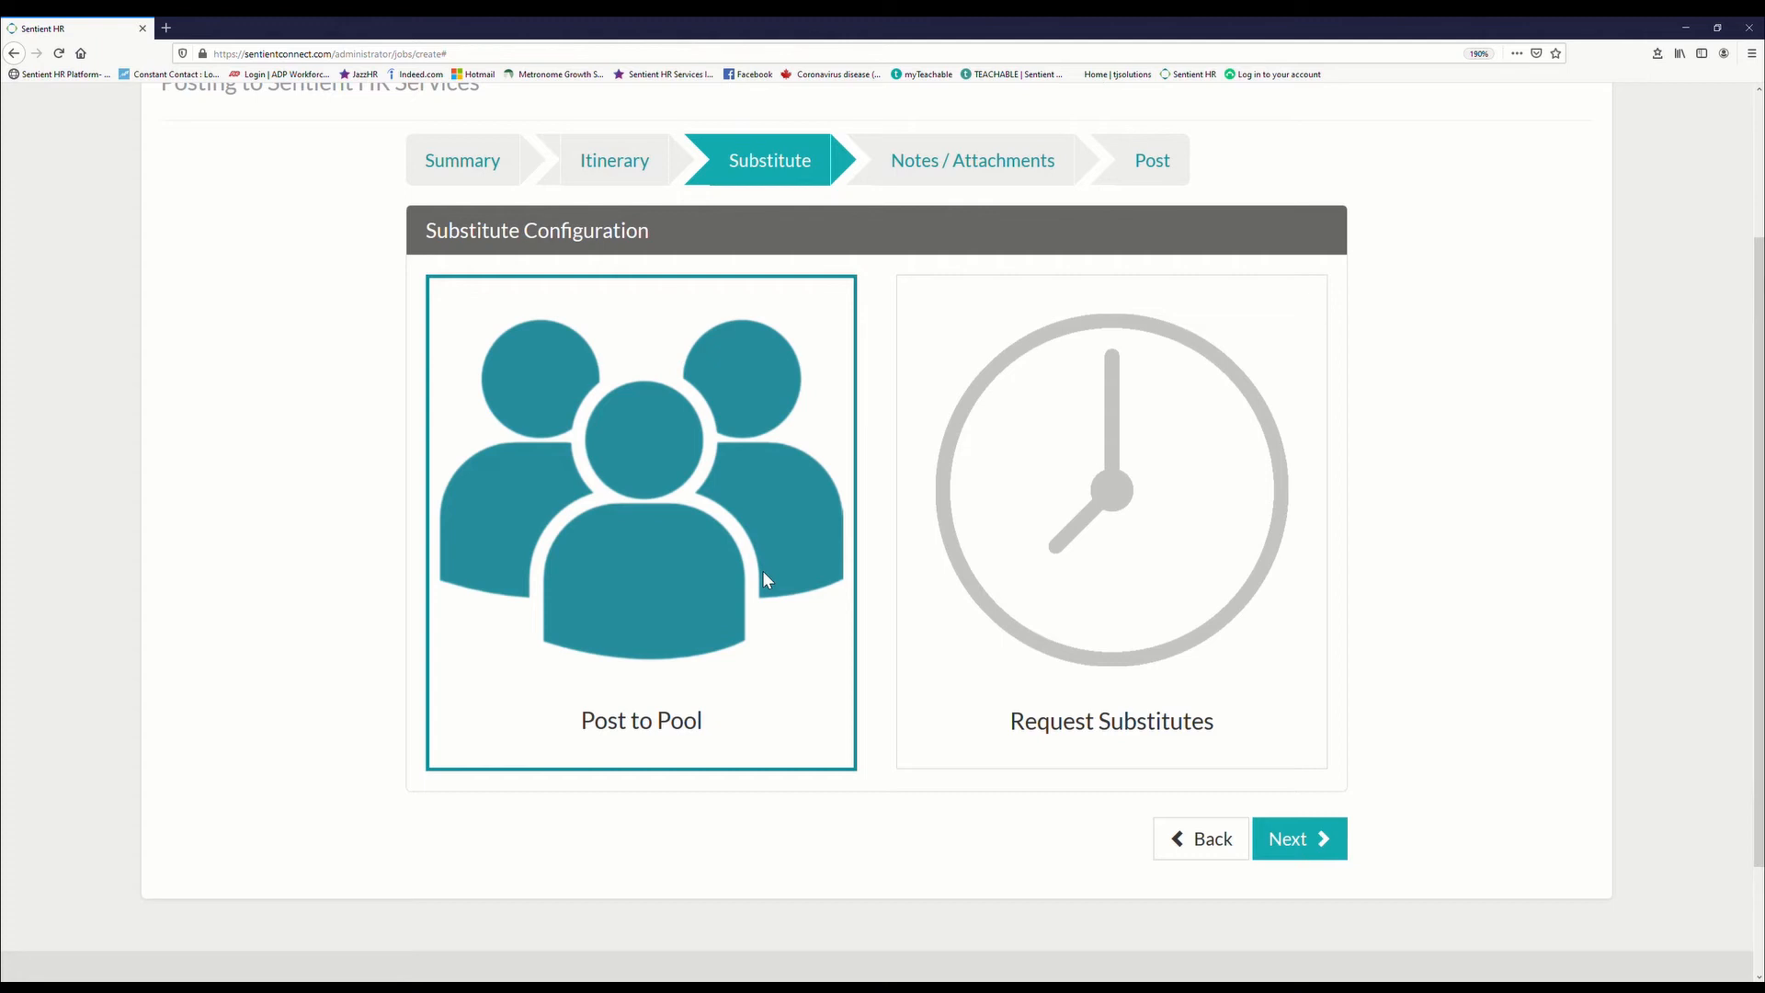
left_click(990, 616)
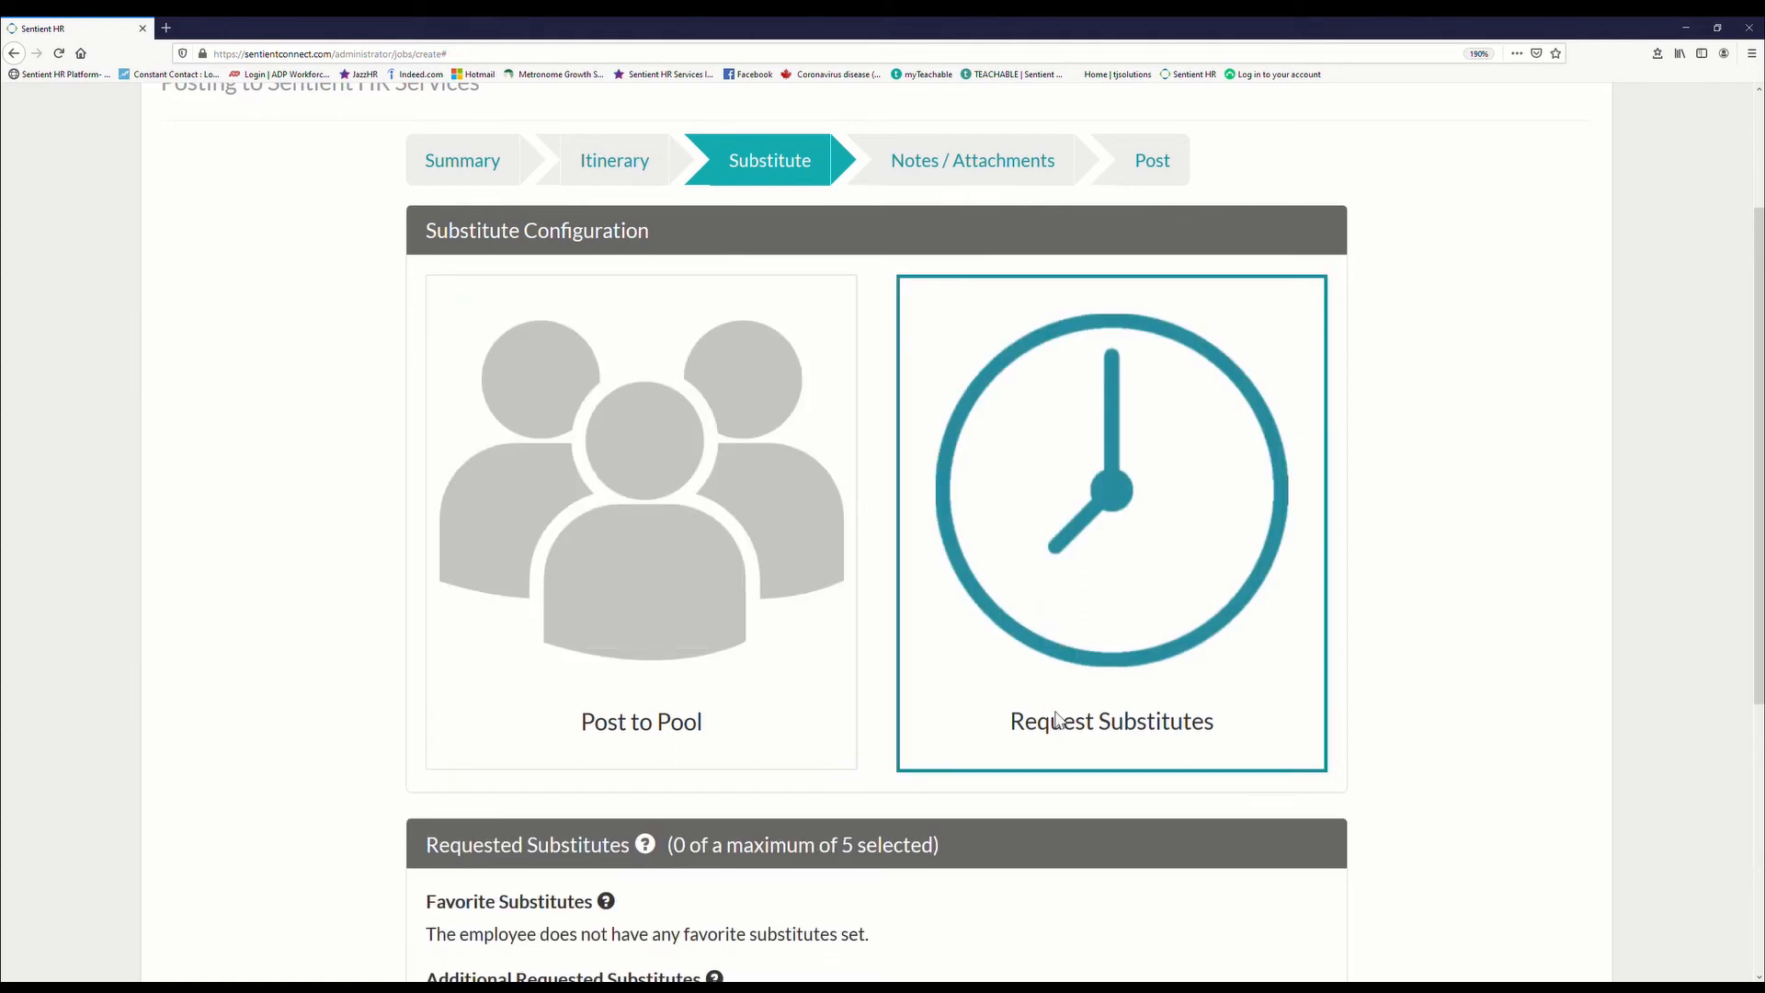
Add all three available substitutes from the Sentient HR Services list as additional requested substitutes
scroll(1058, 722, "down", 3)
scroll(800, 749, "down", 2)
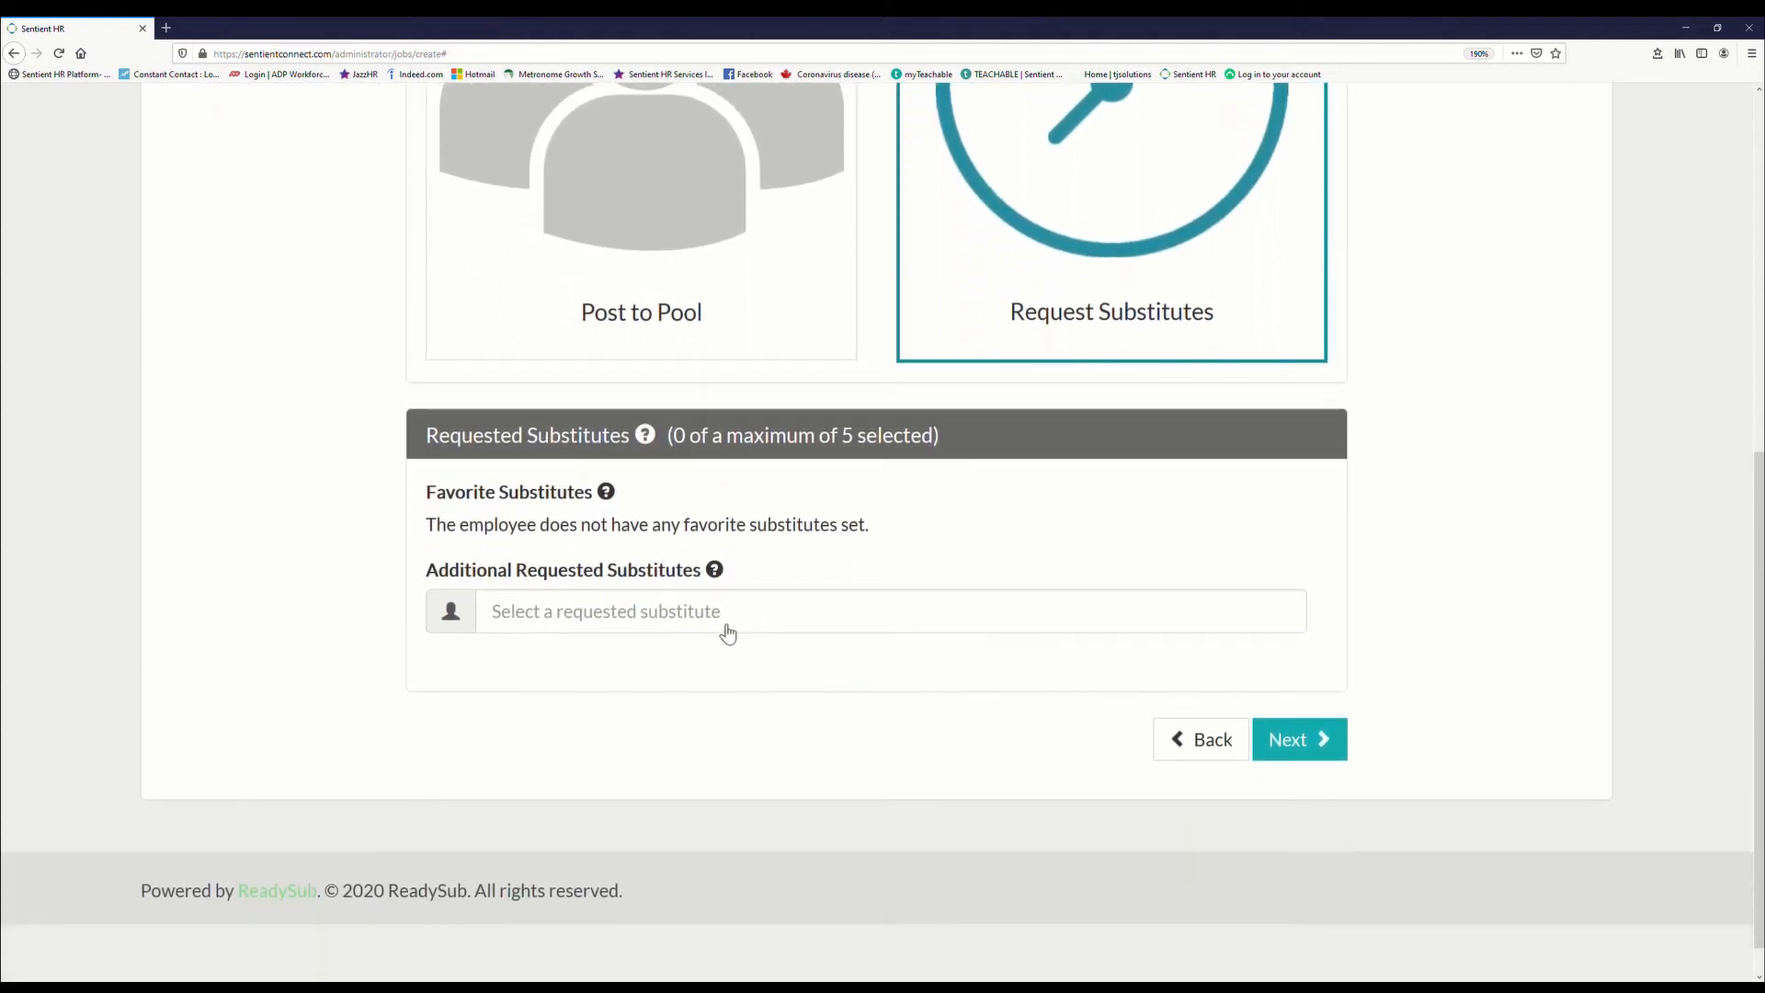
left_click(720, 614)
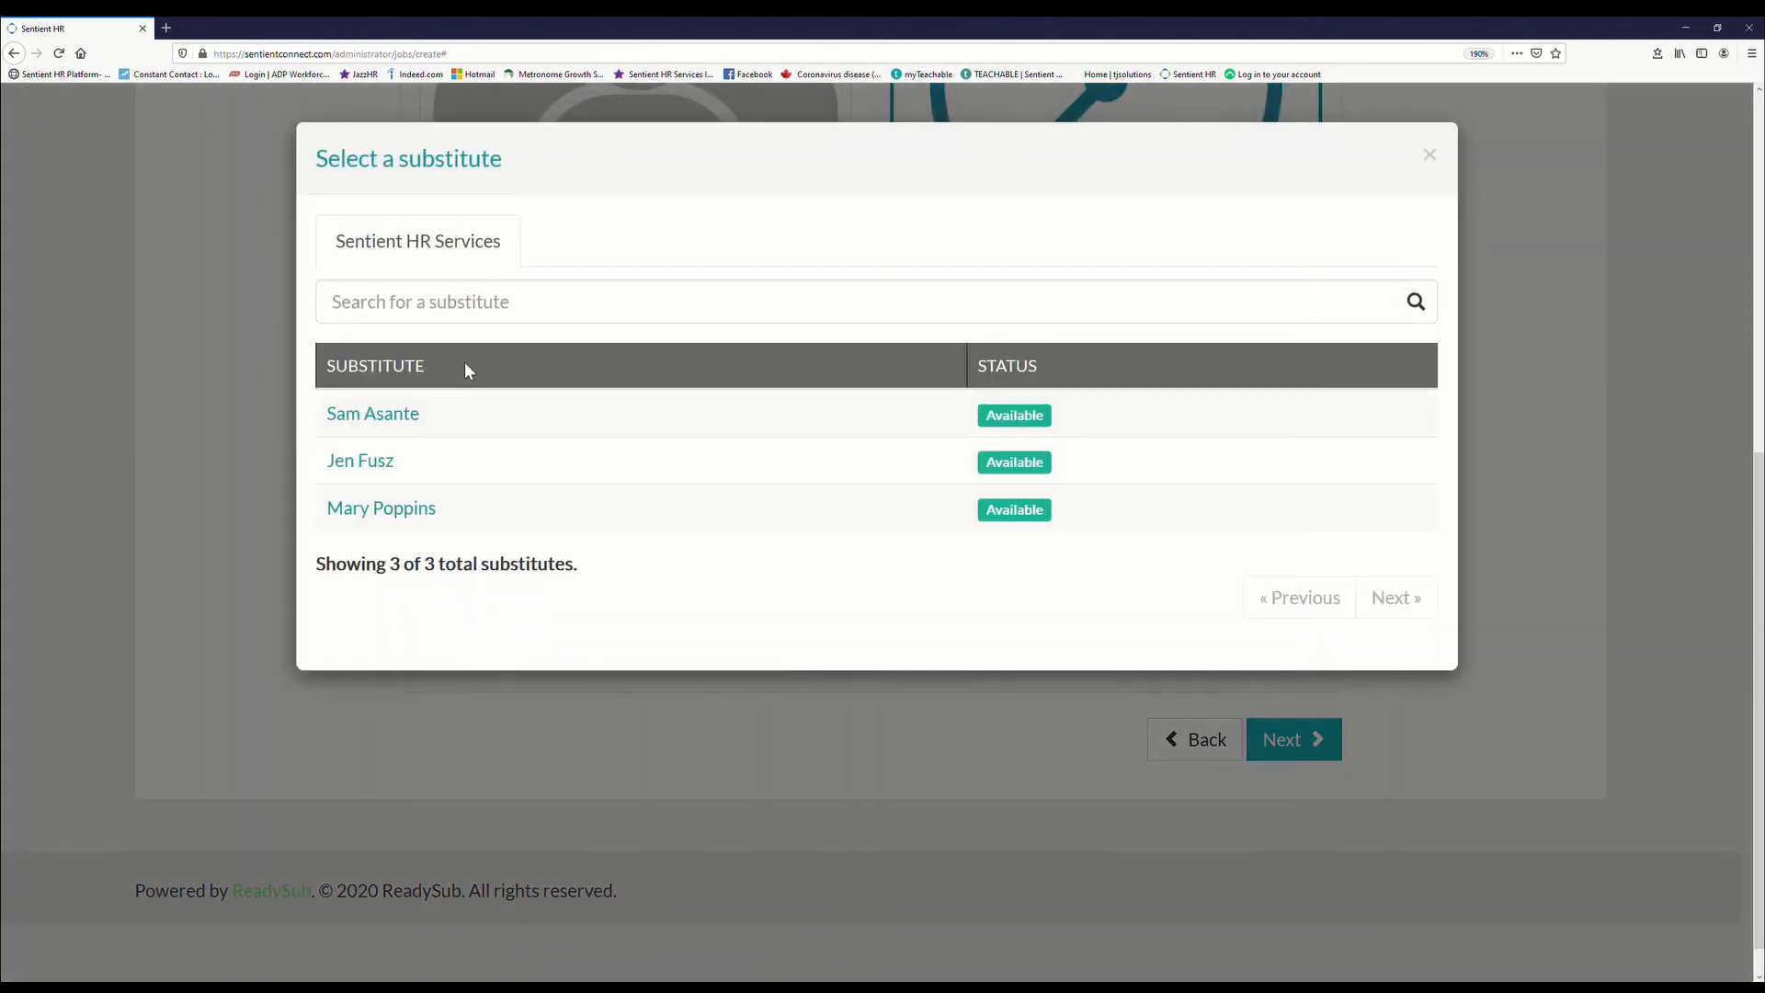
left_click(393, 511)
left_click(676, 697)
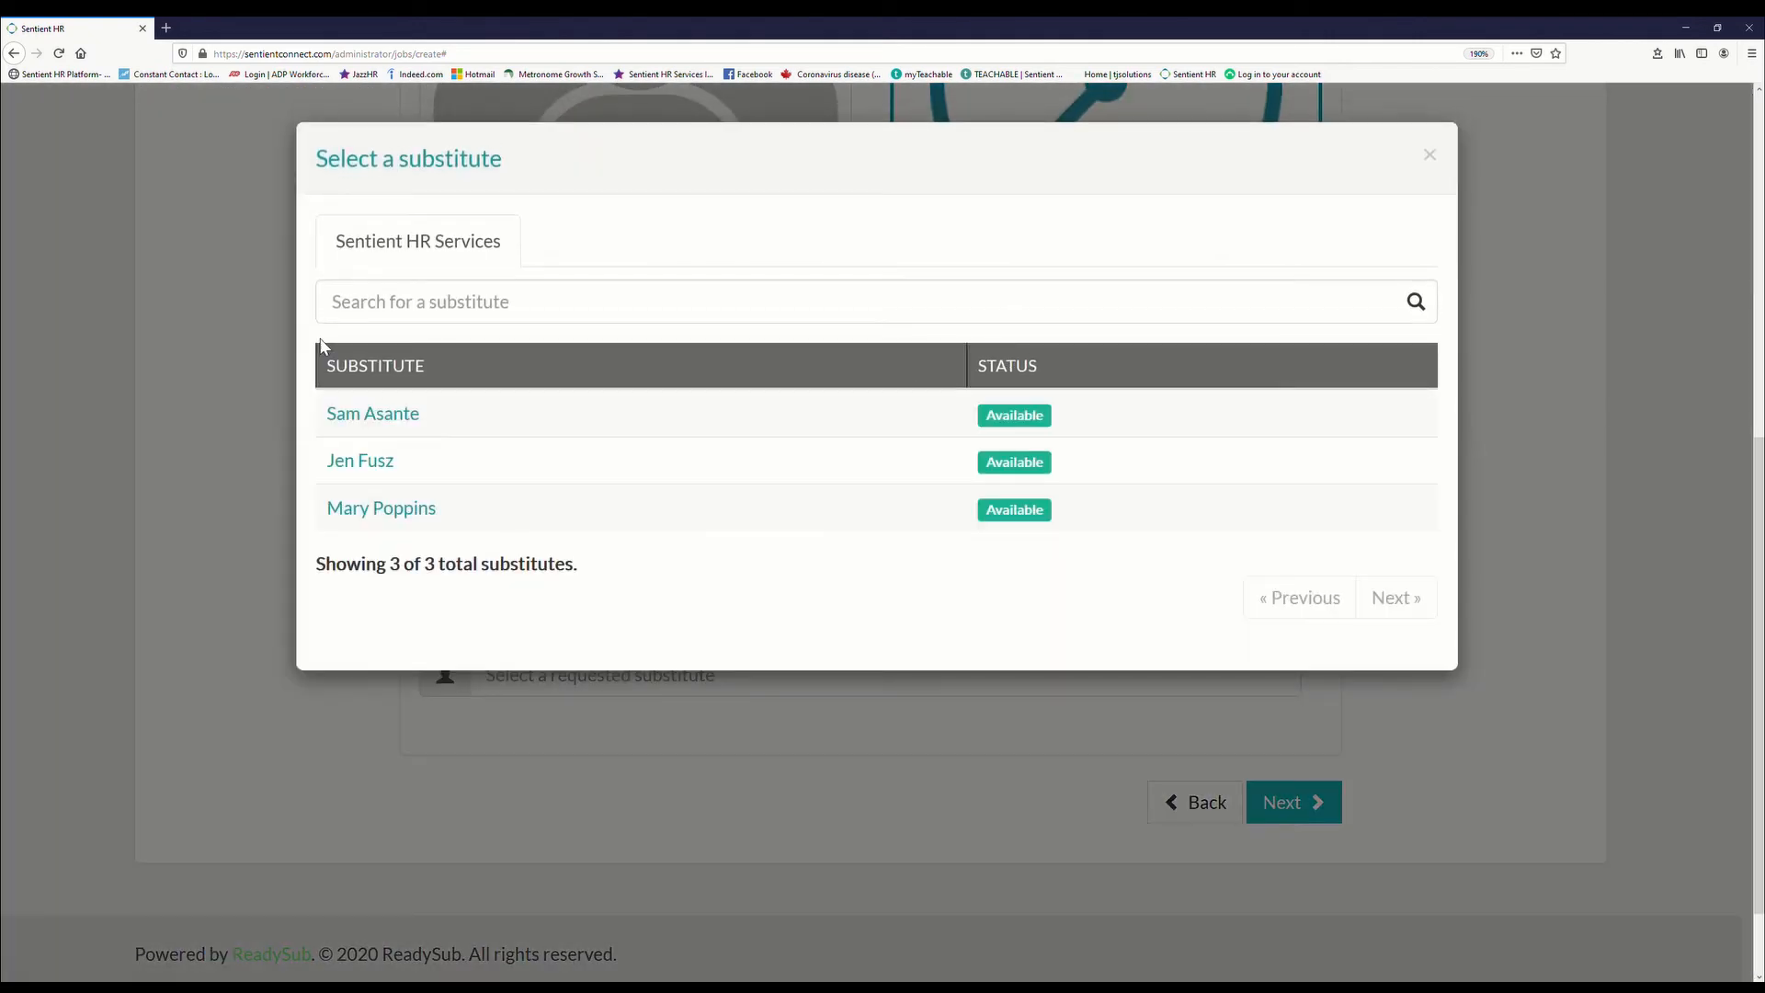
left_click(377, 458)
left_click(673, 727)
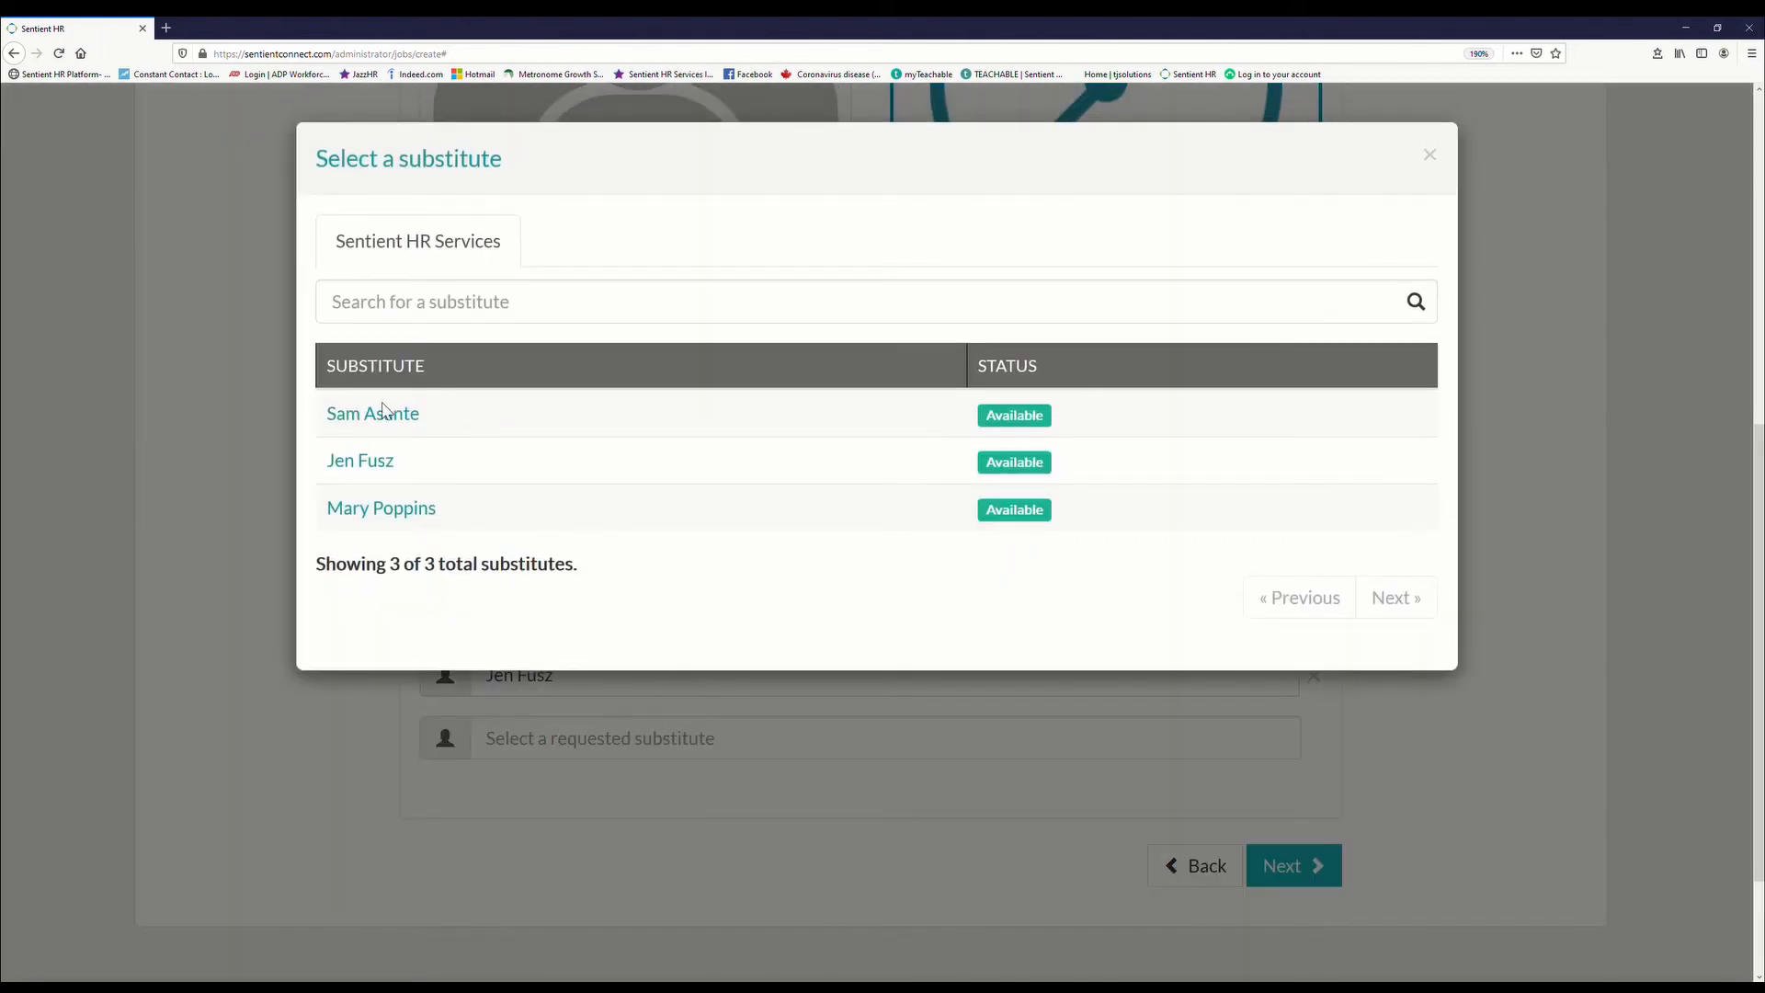
left_click(385, 412)
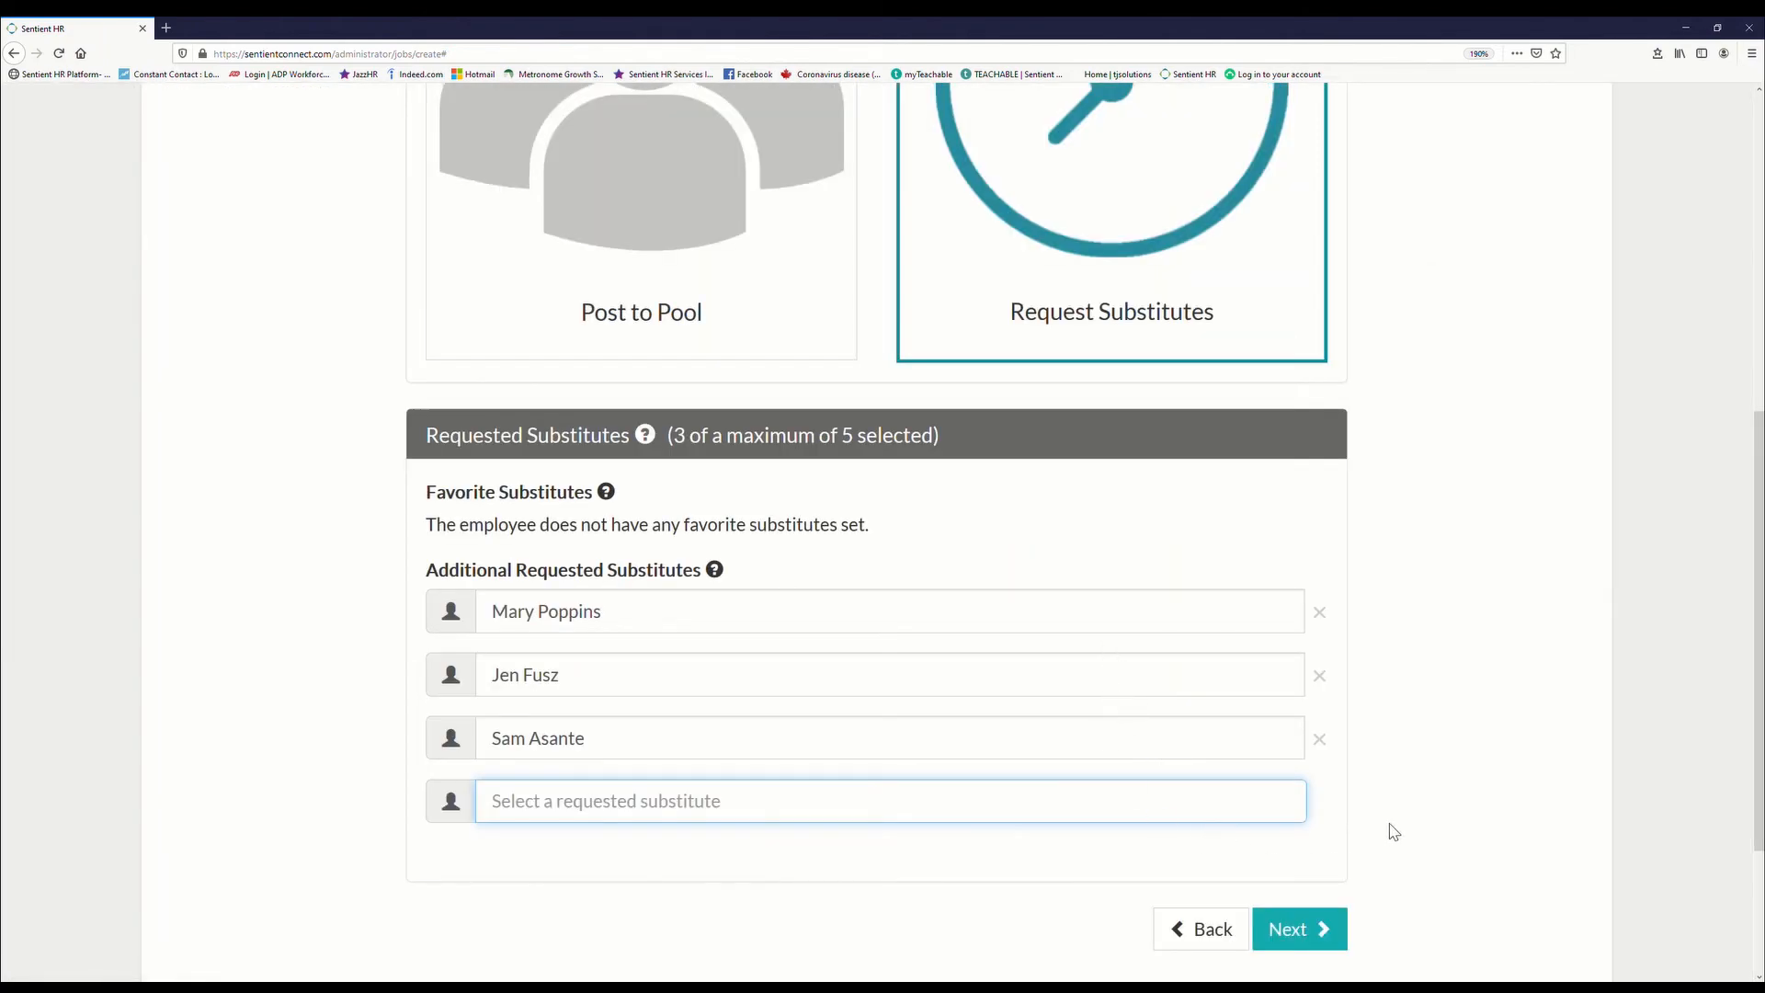
Continue to the job notes and write the substitute note "Please remember to bring with you indoor shoes. Thank you!"
left_click(1291, 933)
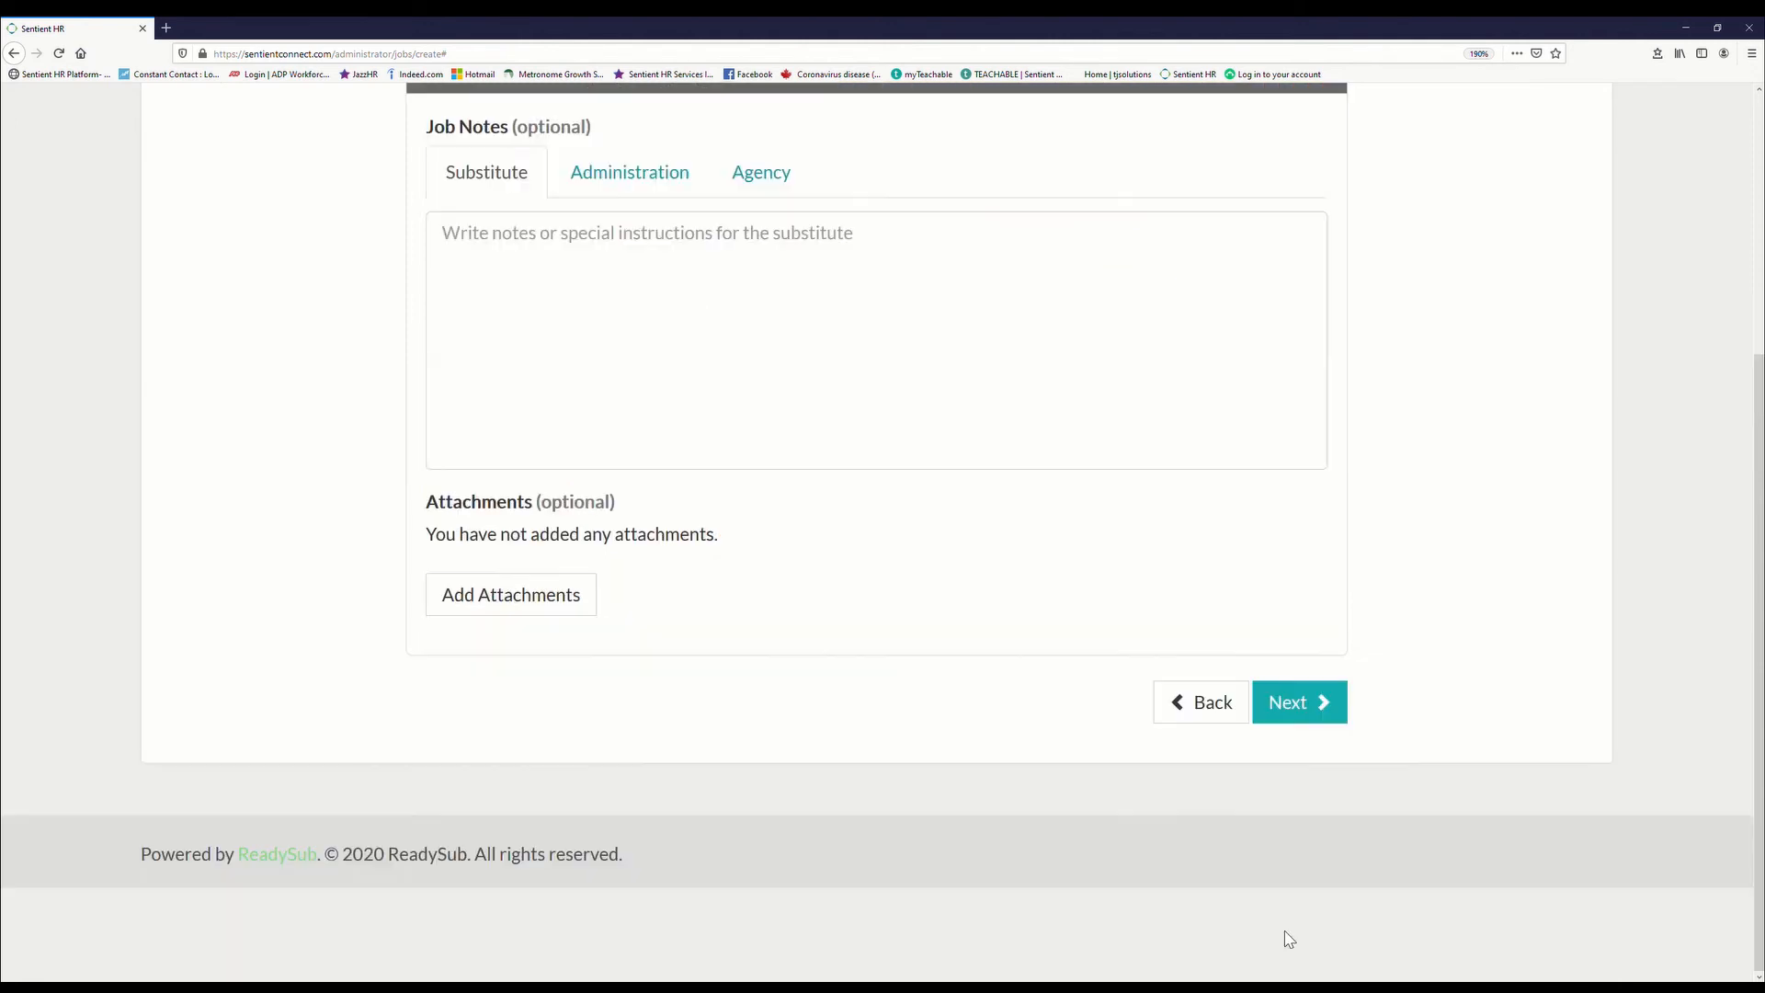
left_click(554, 315)
scroll(555, 316, "up", 2)
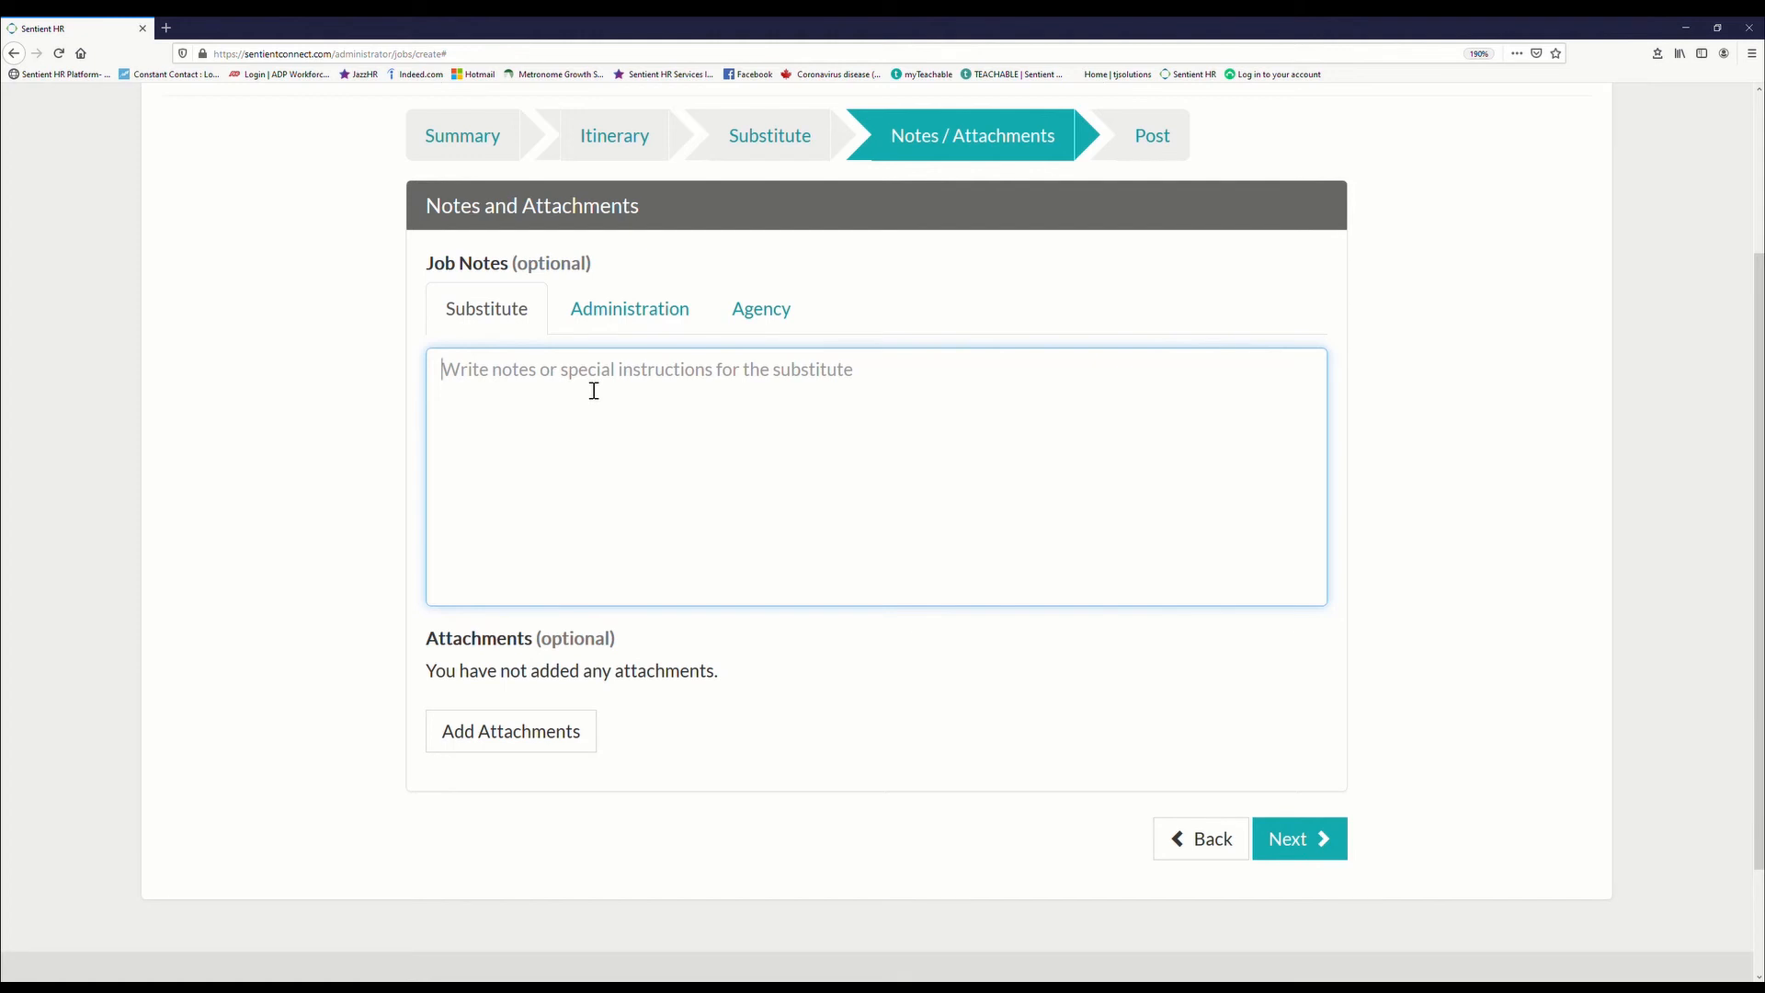
type("Please reme")
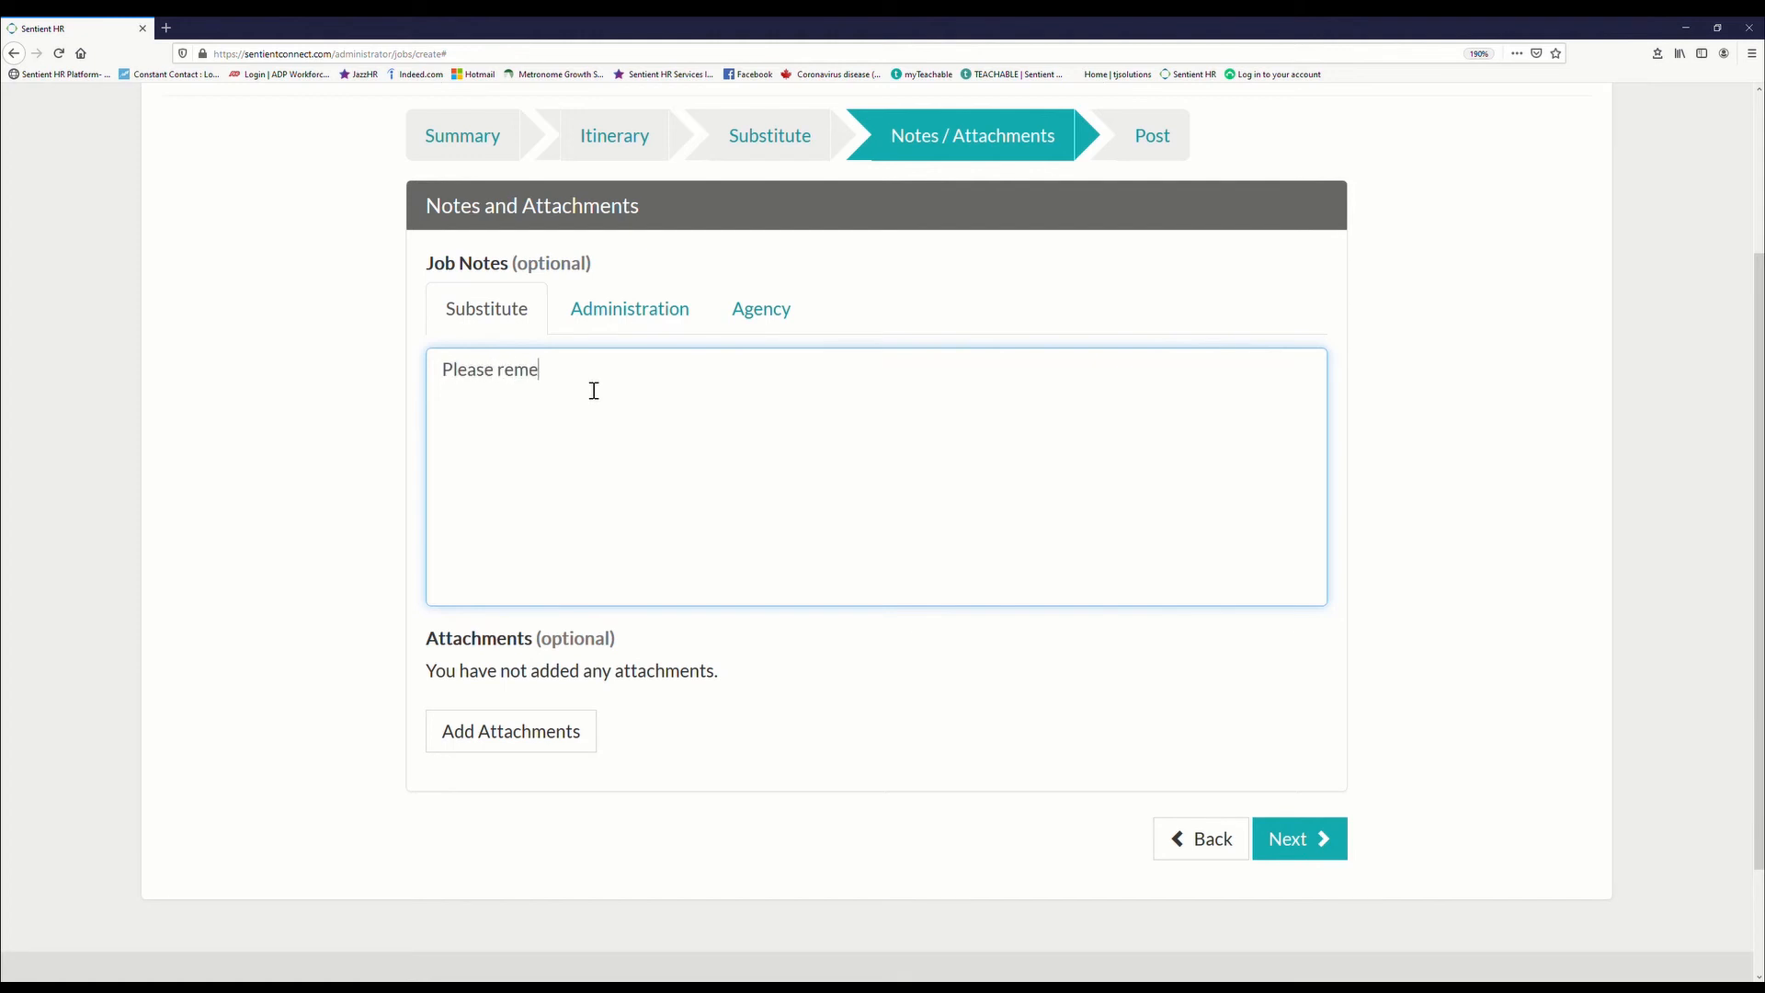
type("mber to bring with you indo")
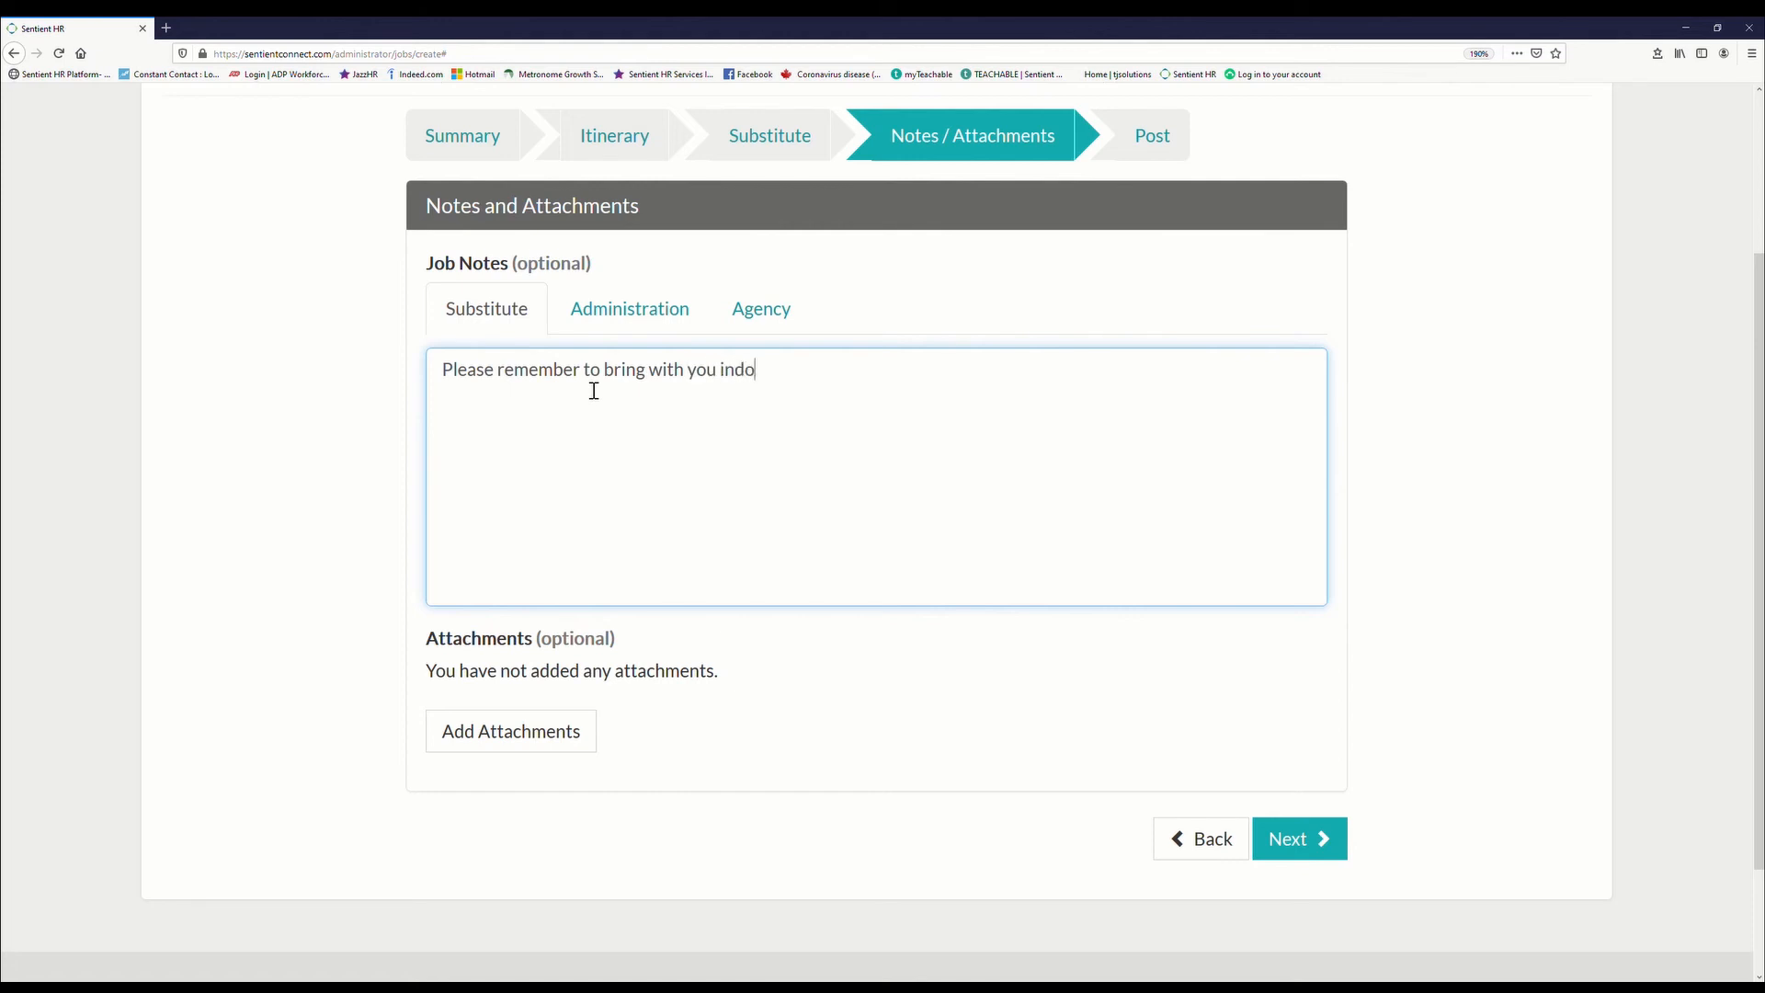
type("or shoes. Thank you!")
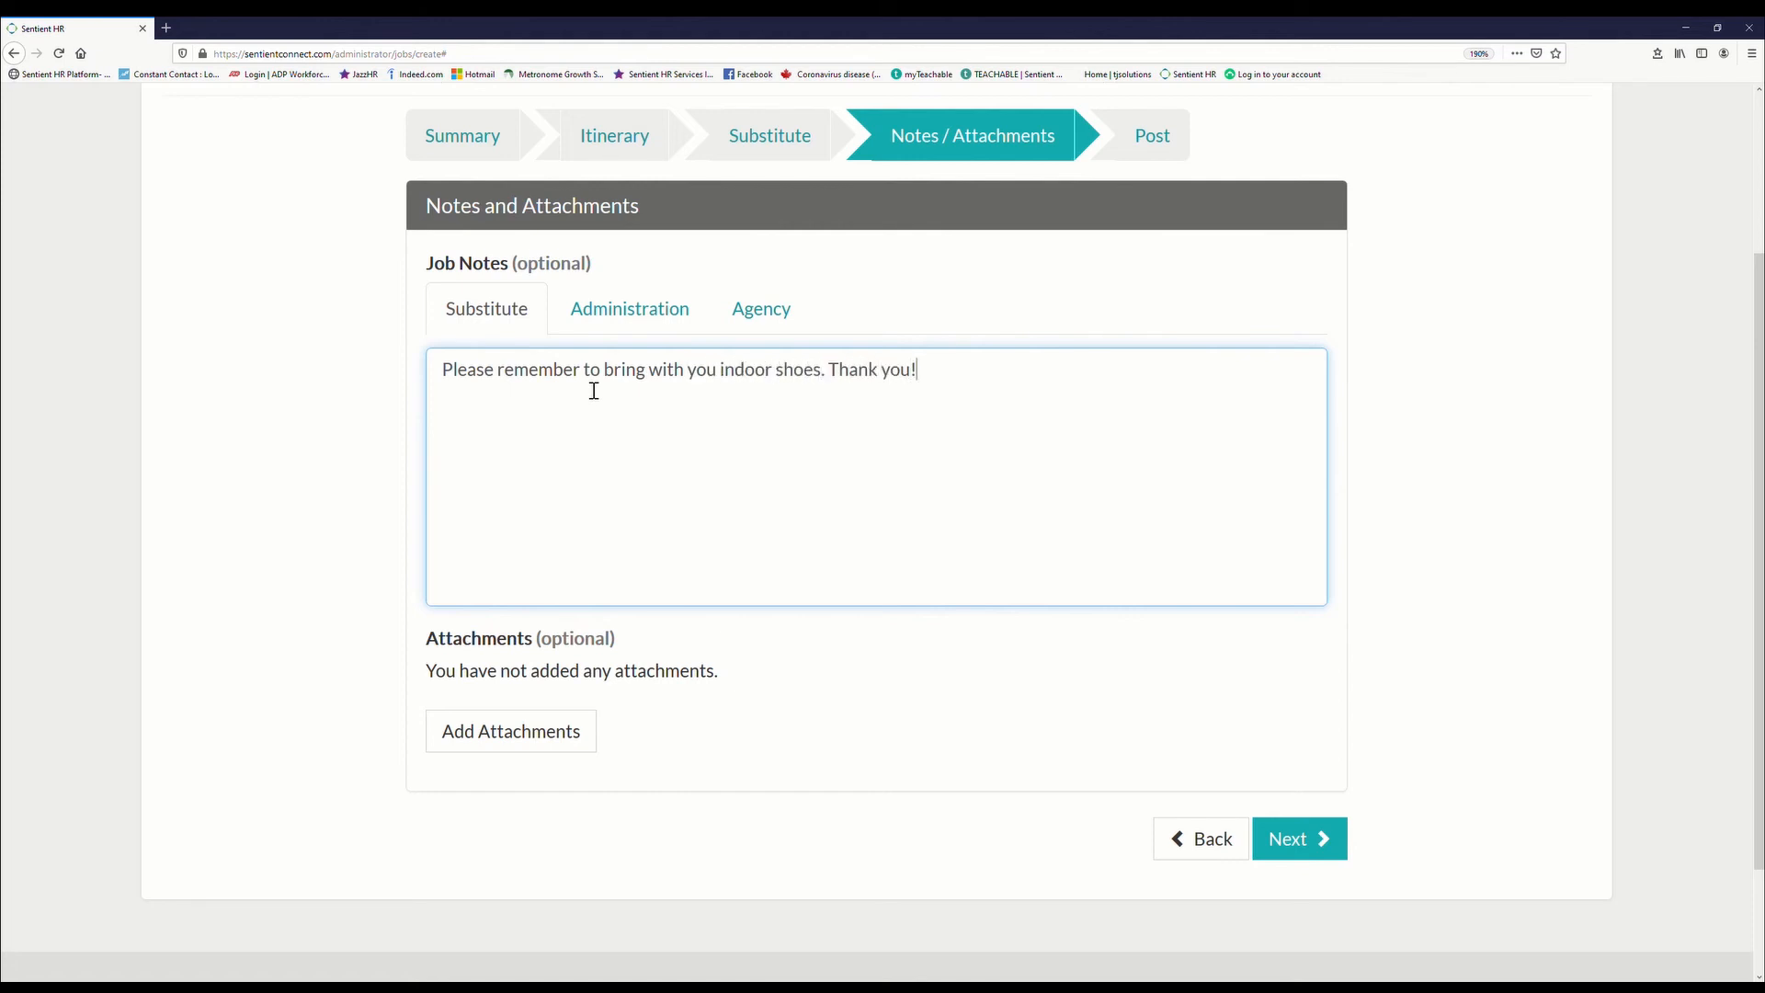
Write the agency note "Please share with us by phone when the position is filled."
left_click(762, 311)
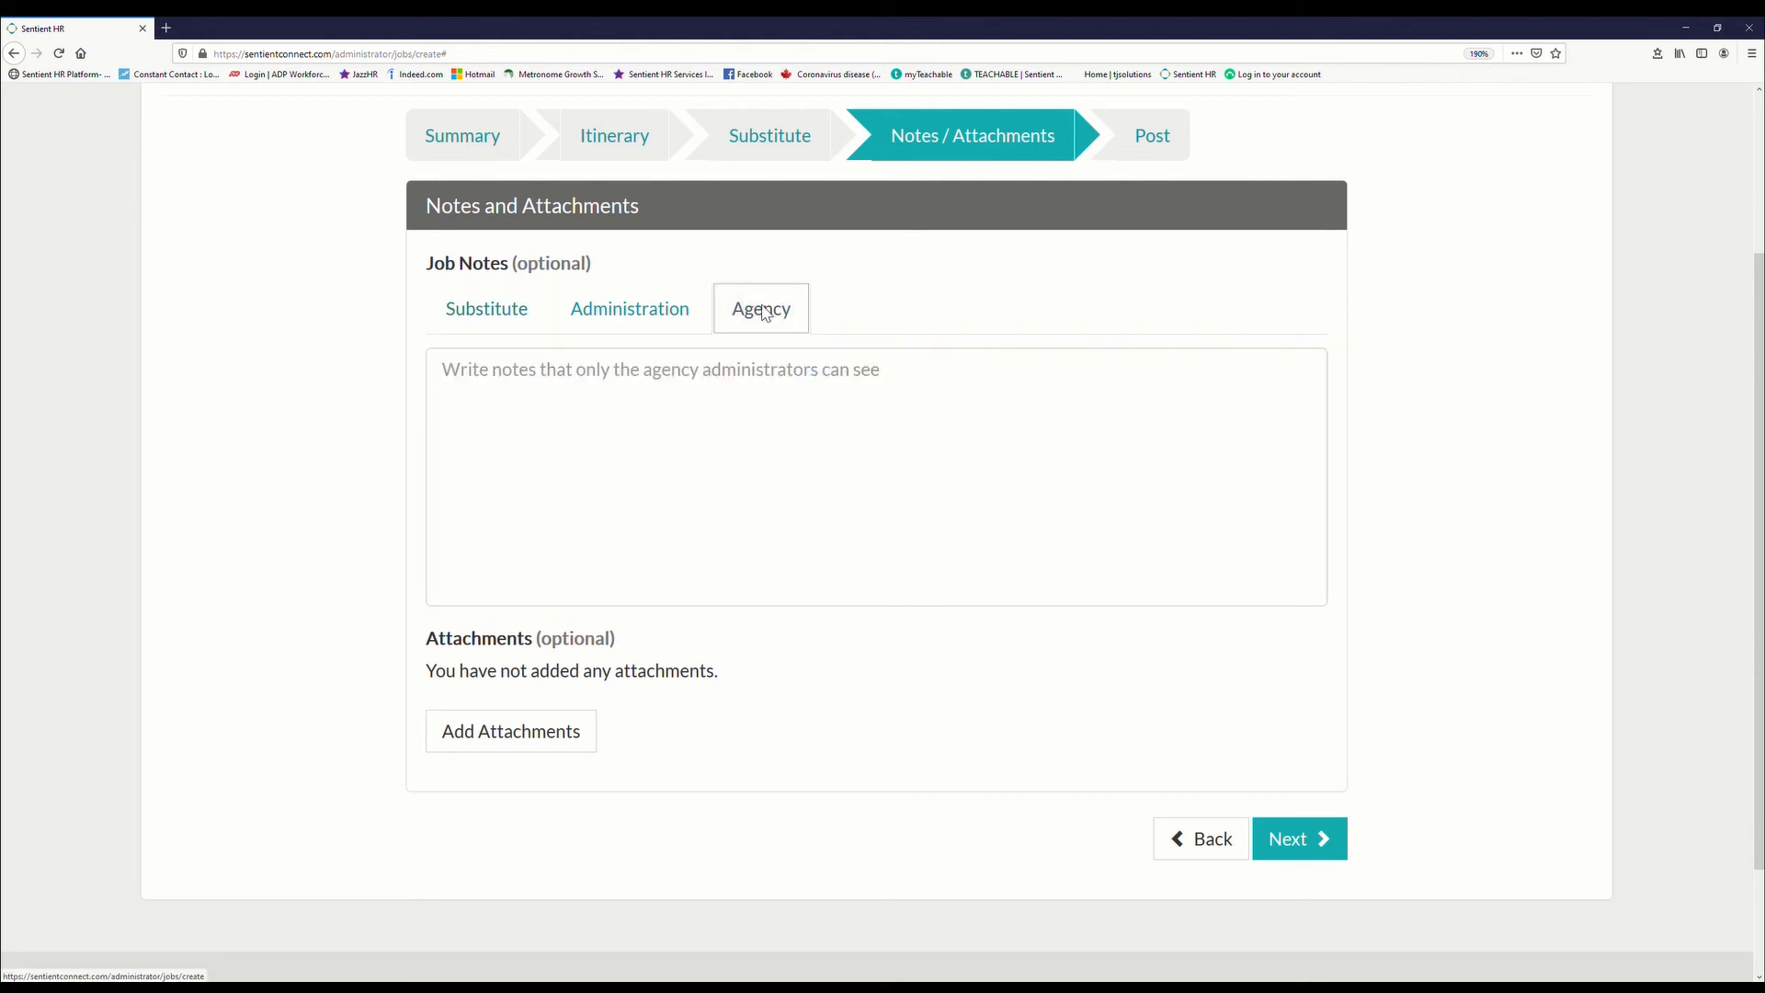
left_click(765, 397)
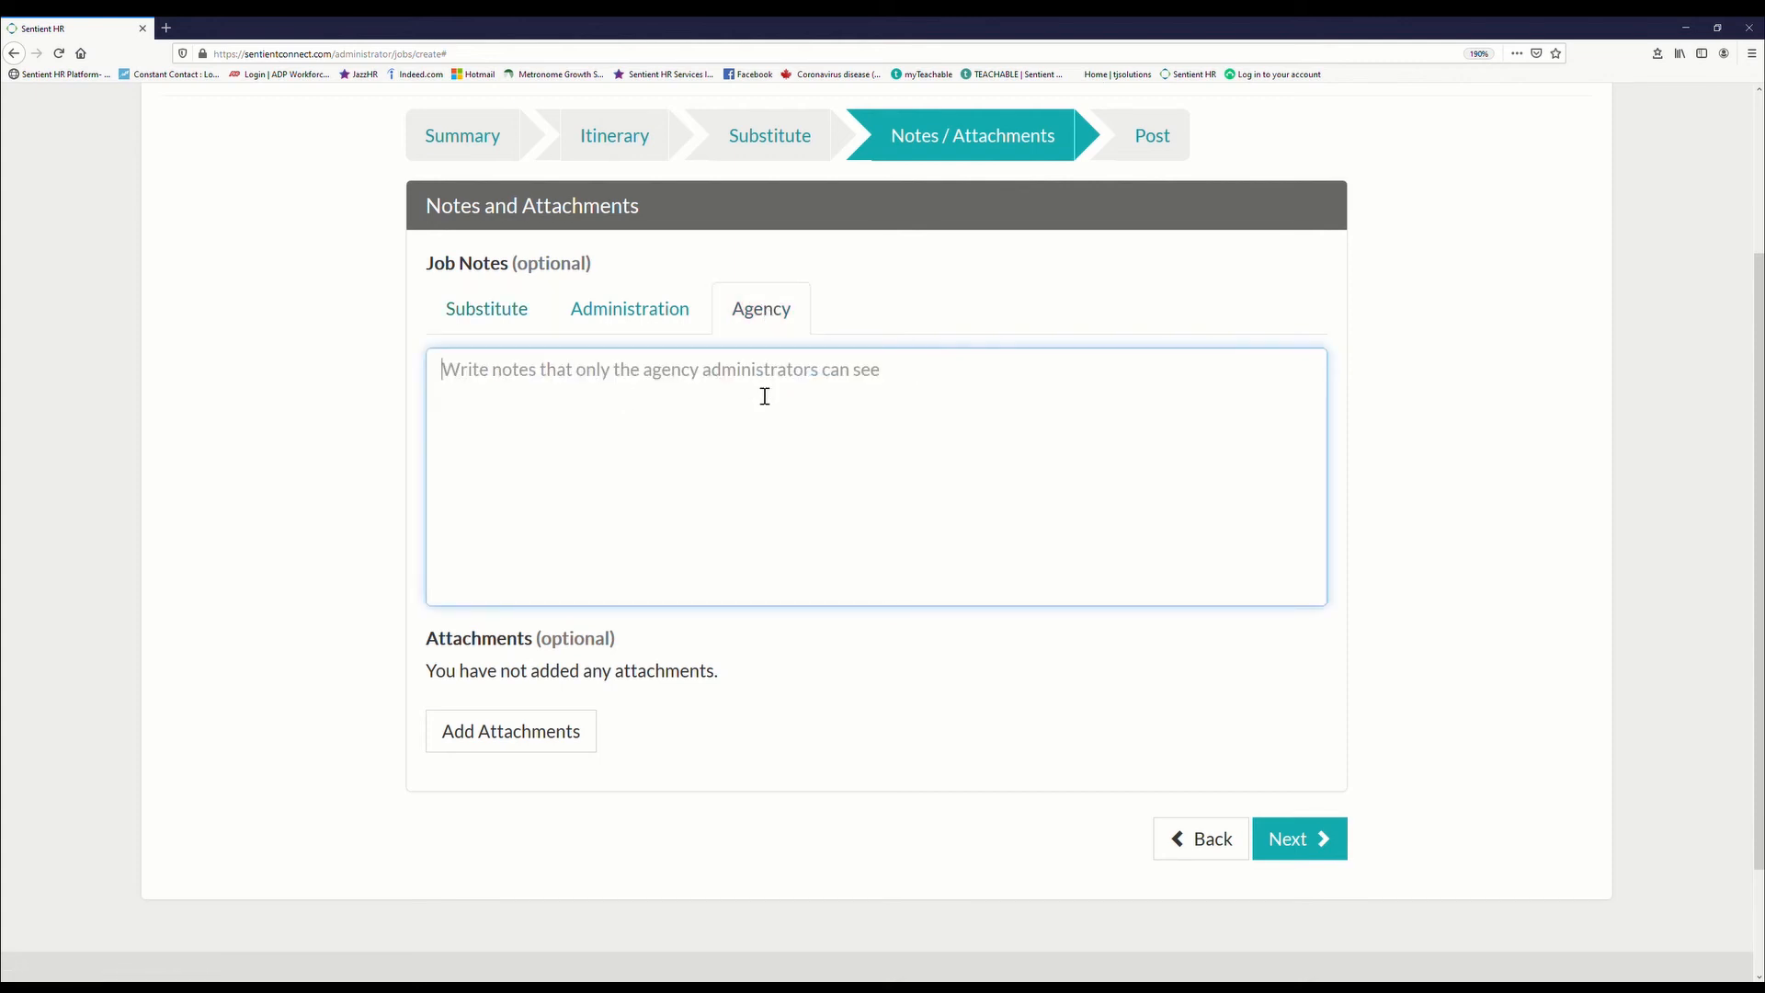
type("Plea")
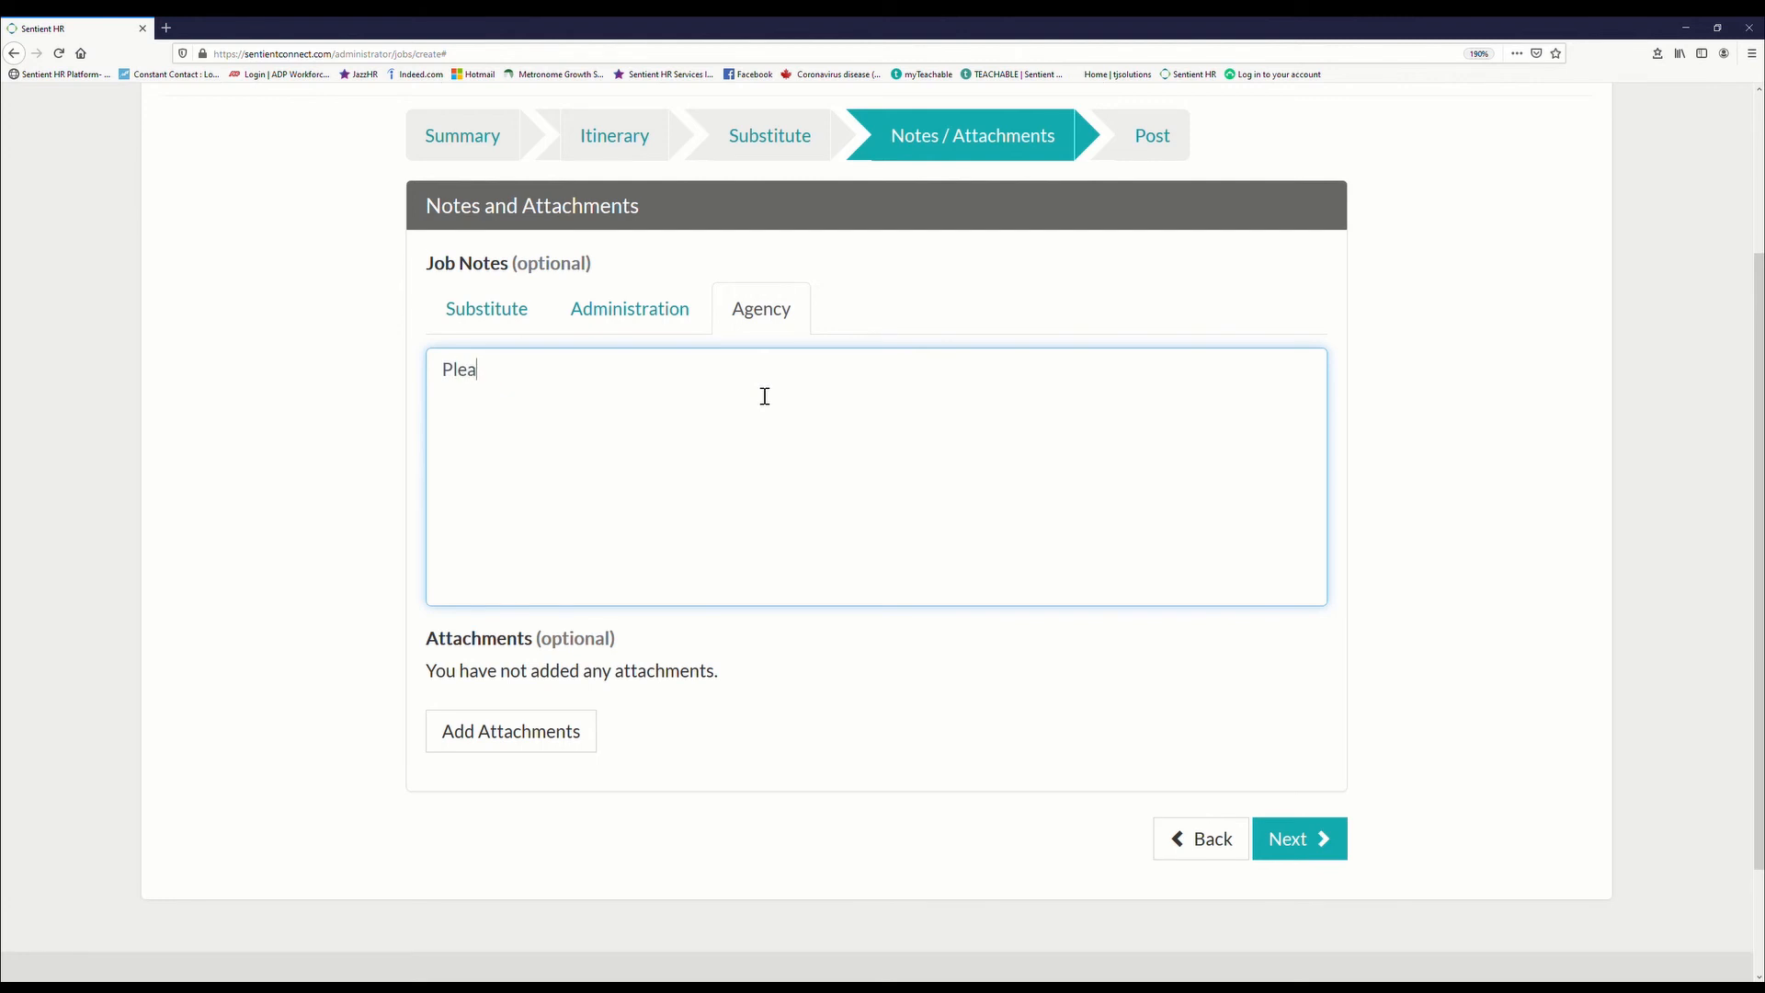
type("se share with us b")
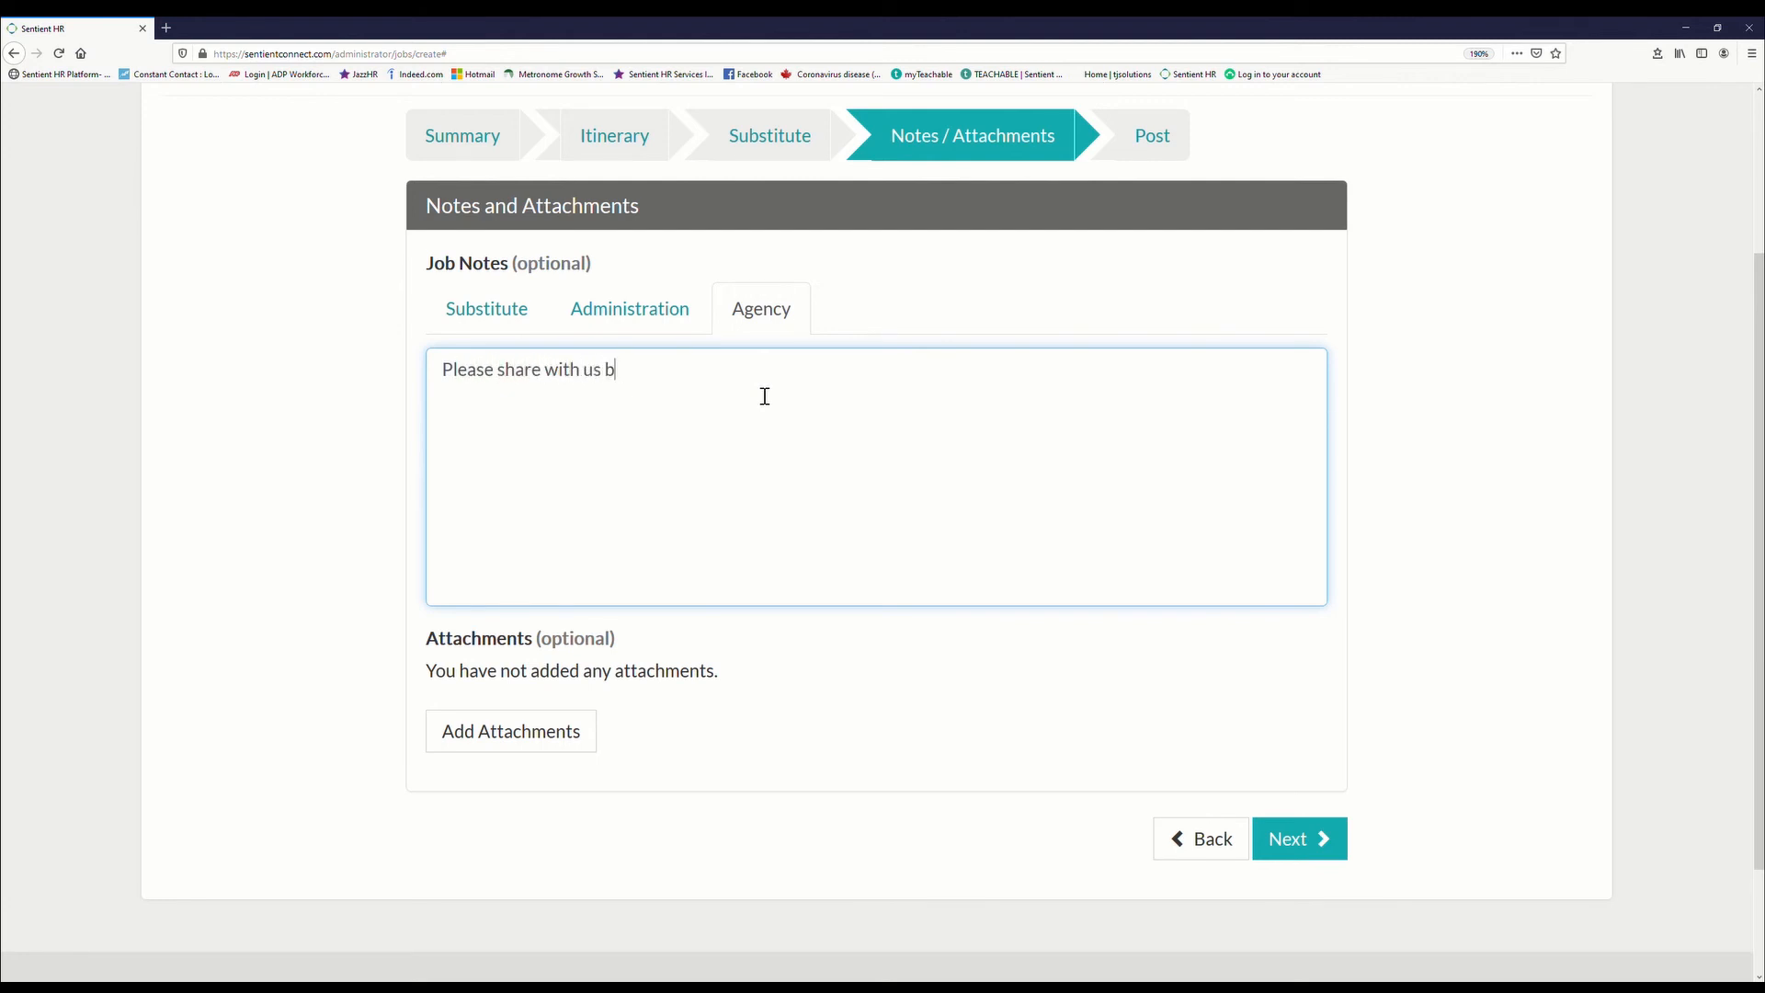
type("y phone when the position is filled.")
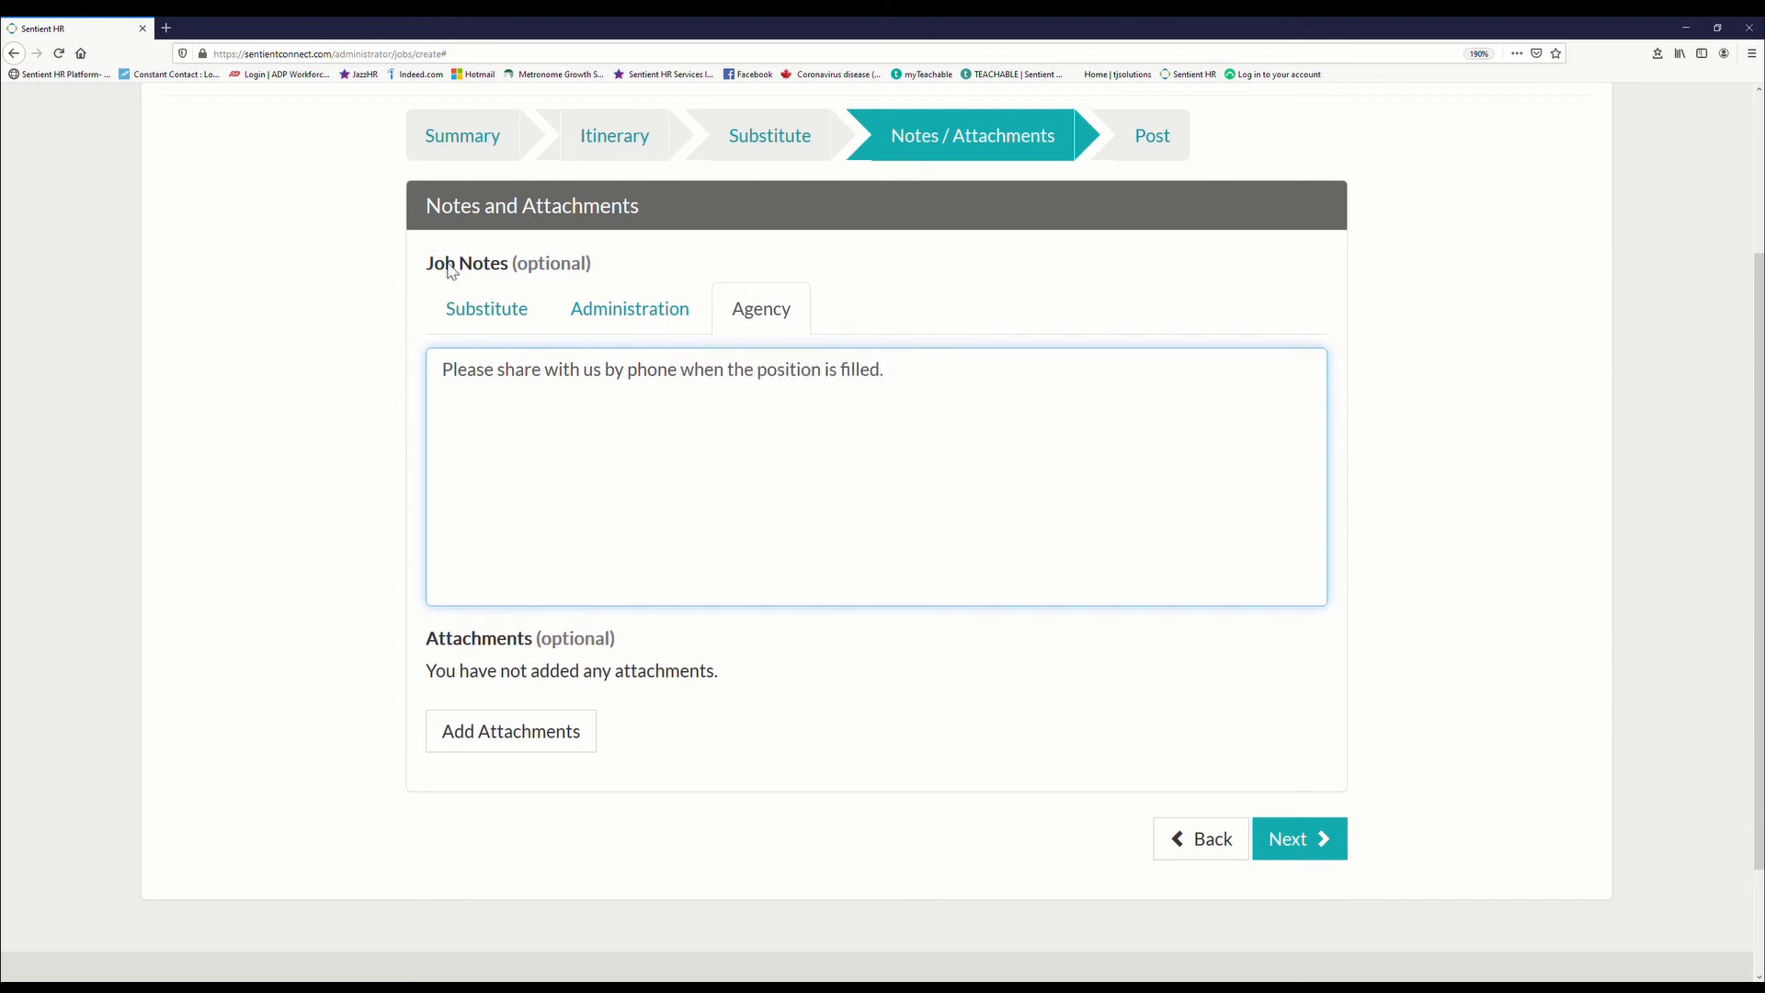
Recheck the substitute note, review the job's personnel, details and both shift segments, and post the job
left_click(487, 313)
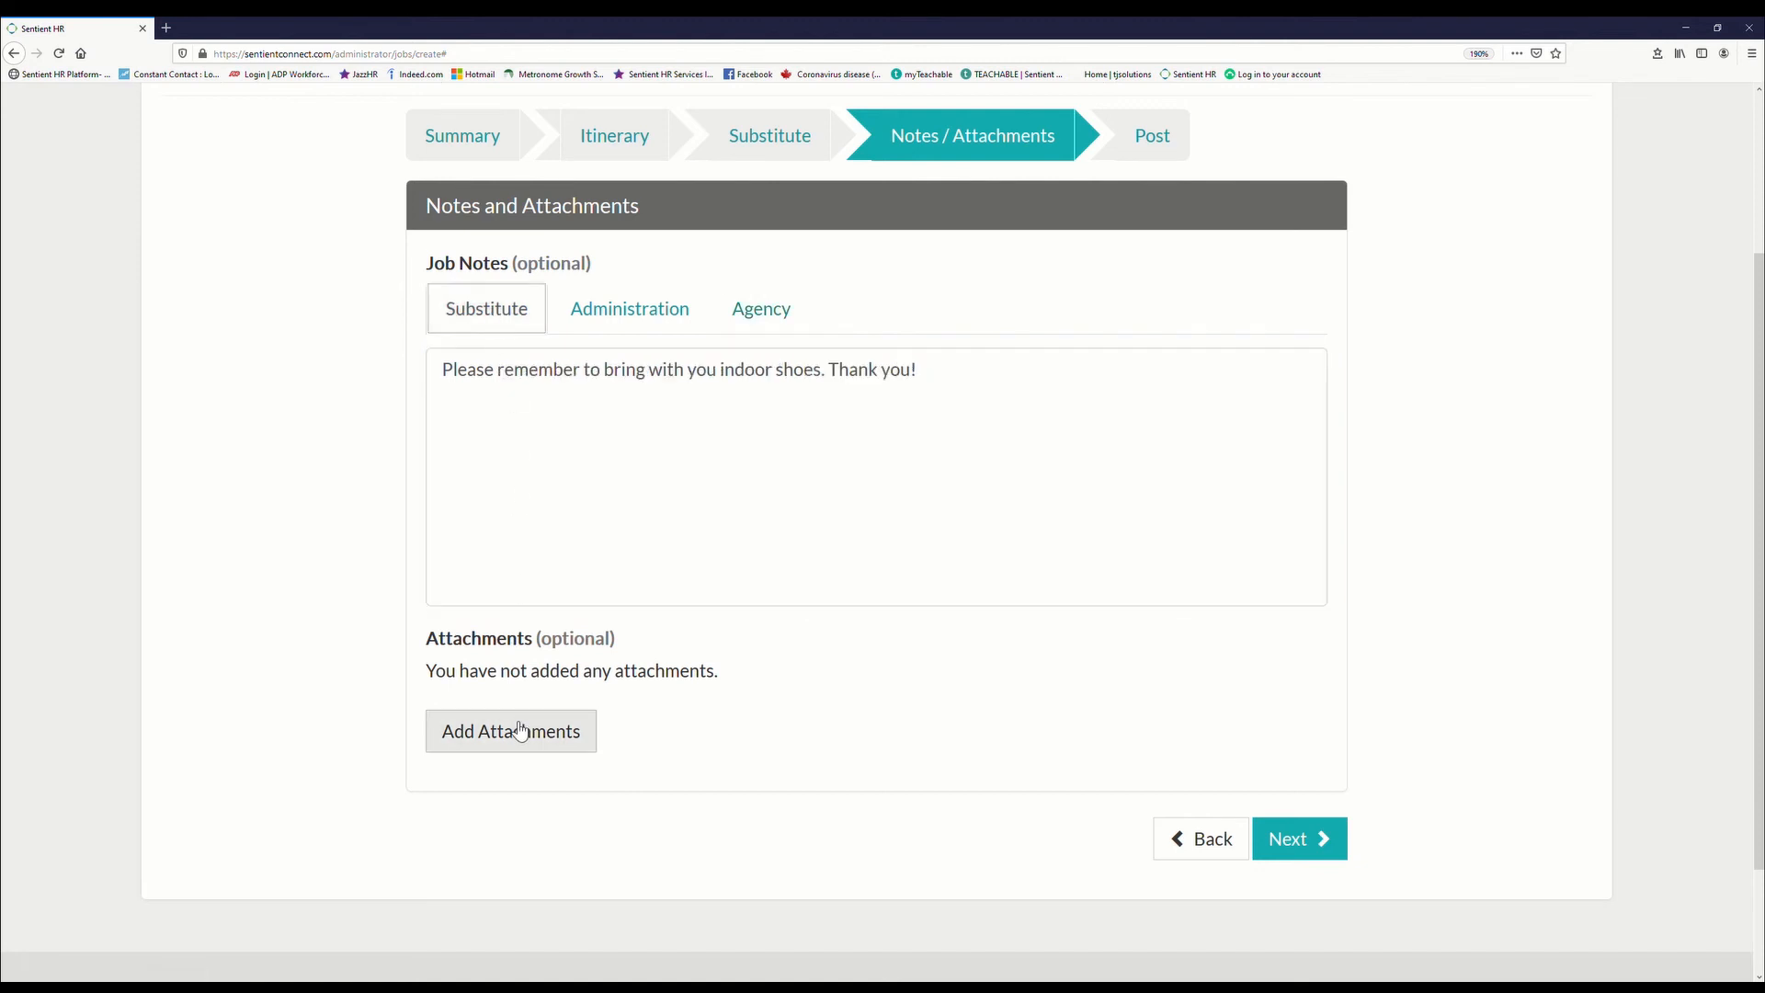
left_click(1290, 847)
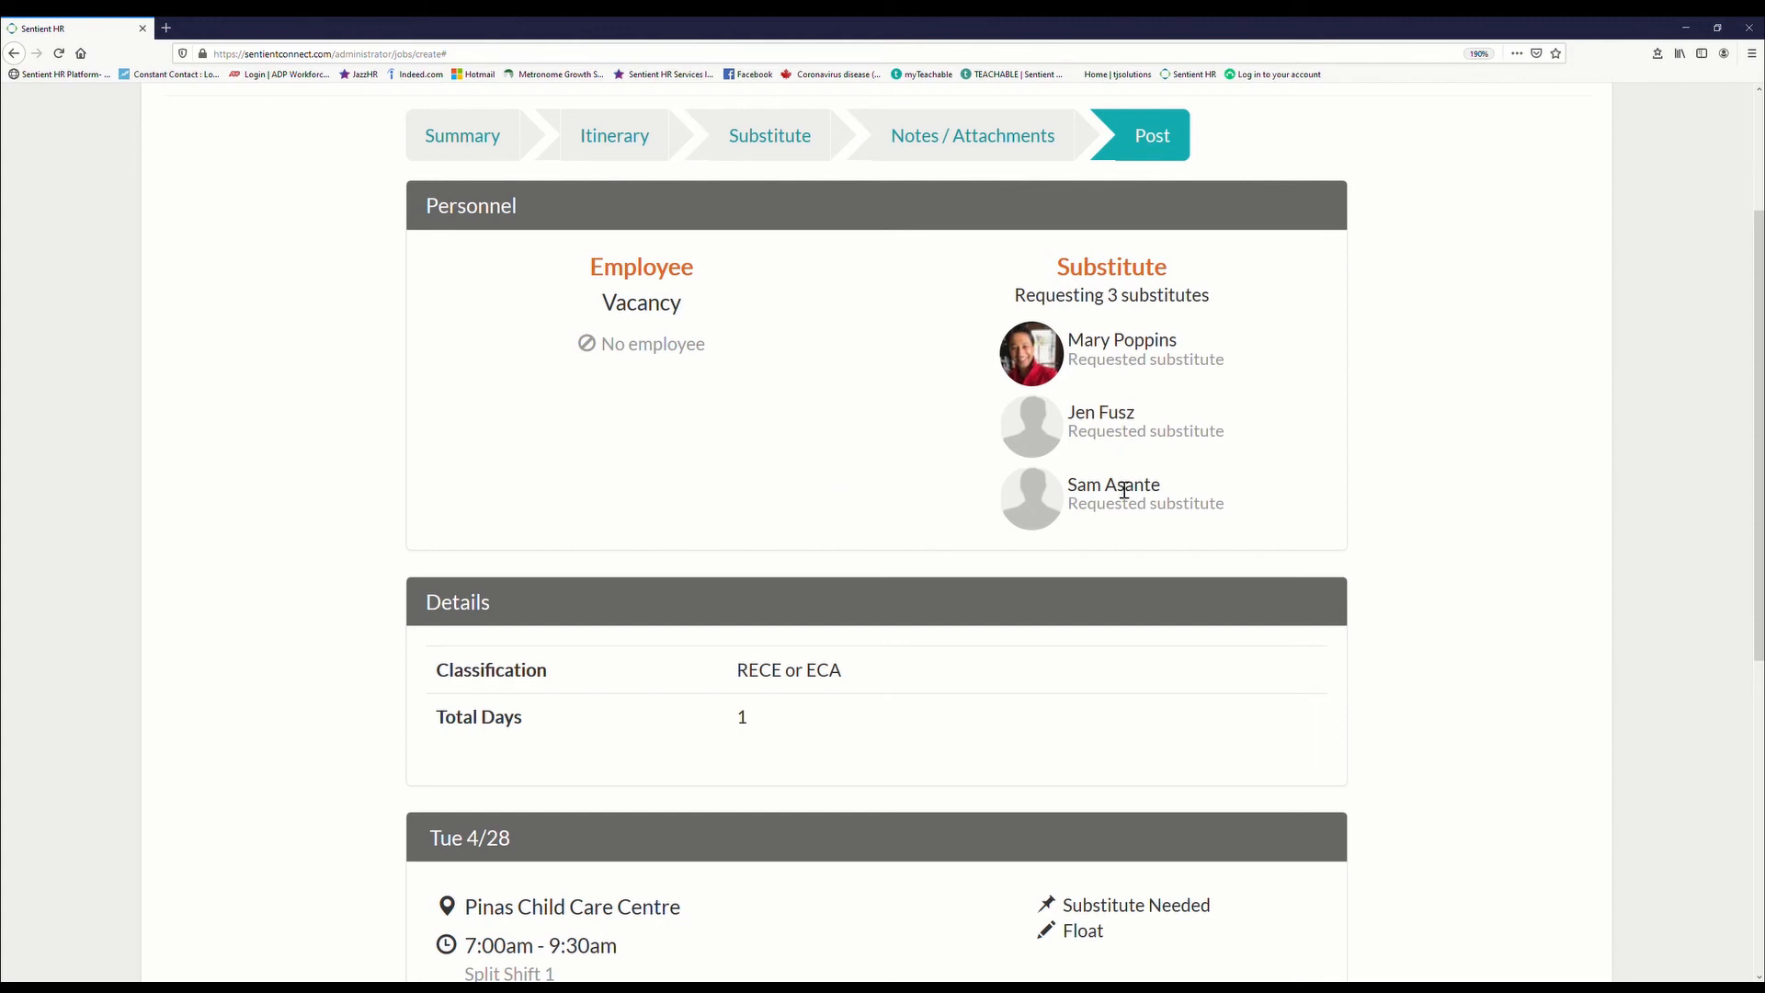
scroll(1123, 494, "down", 3)
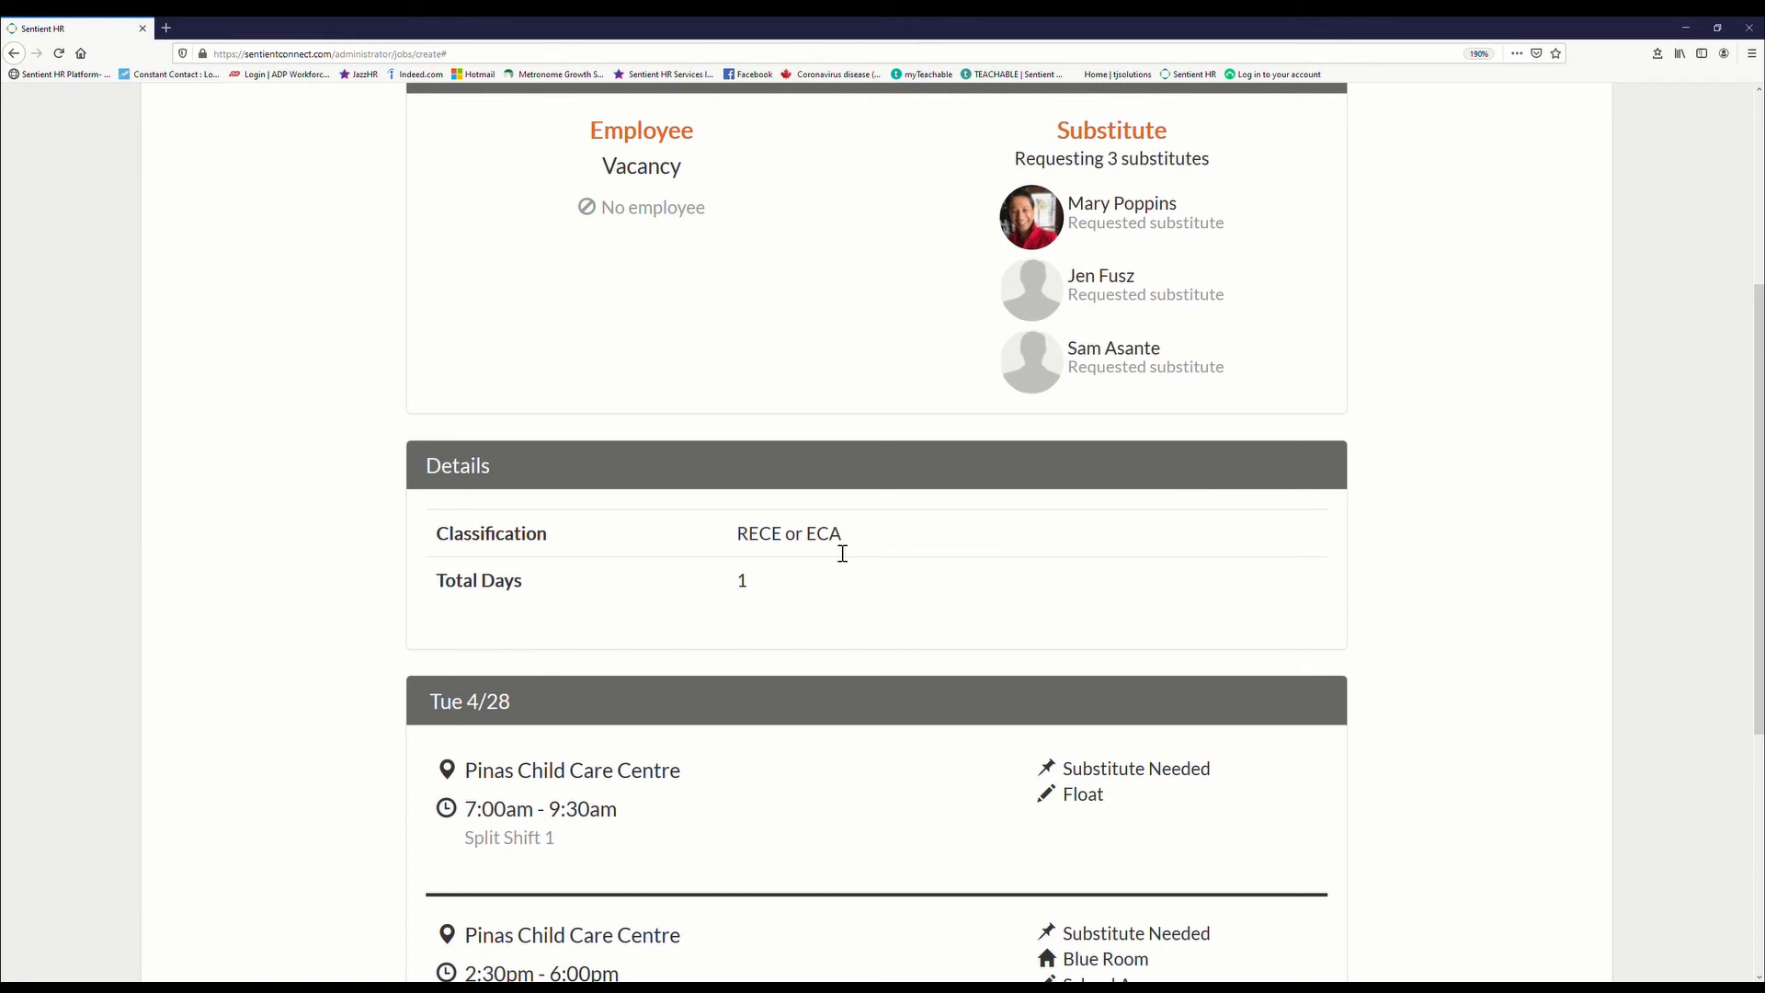
scroll(752, 563, "down", 3)
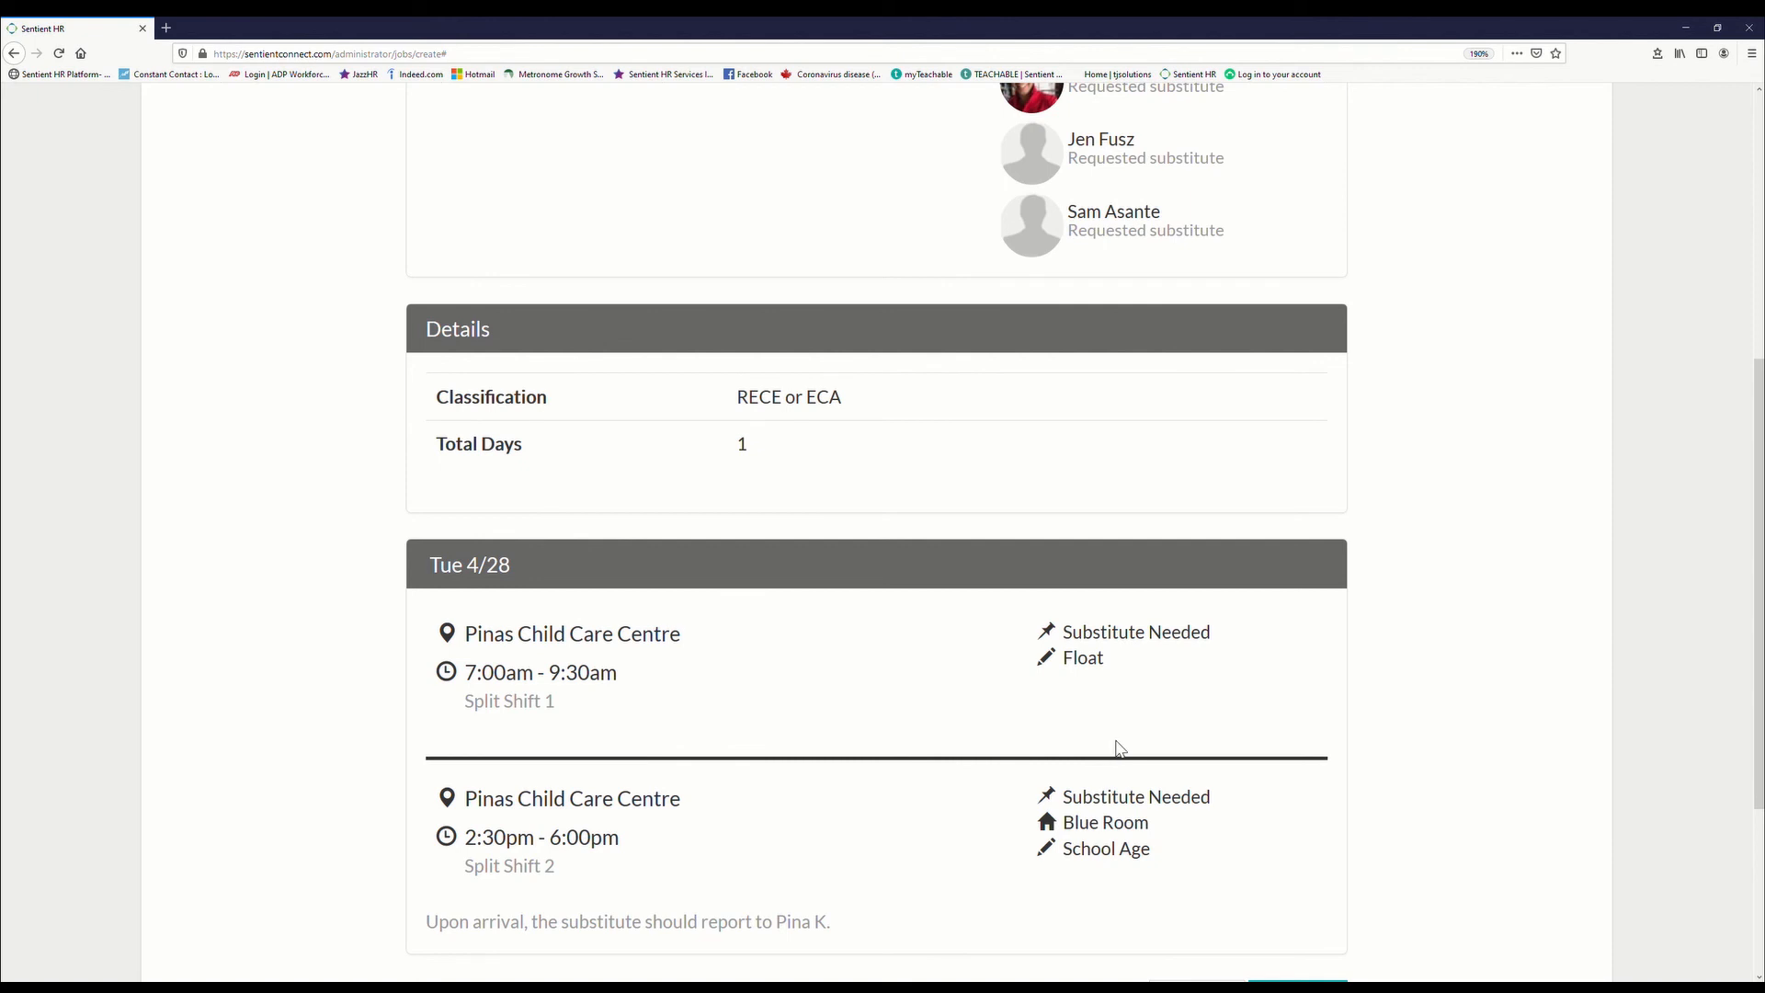
scroll(1119, 748, "down", 3)
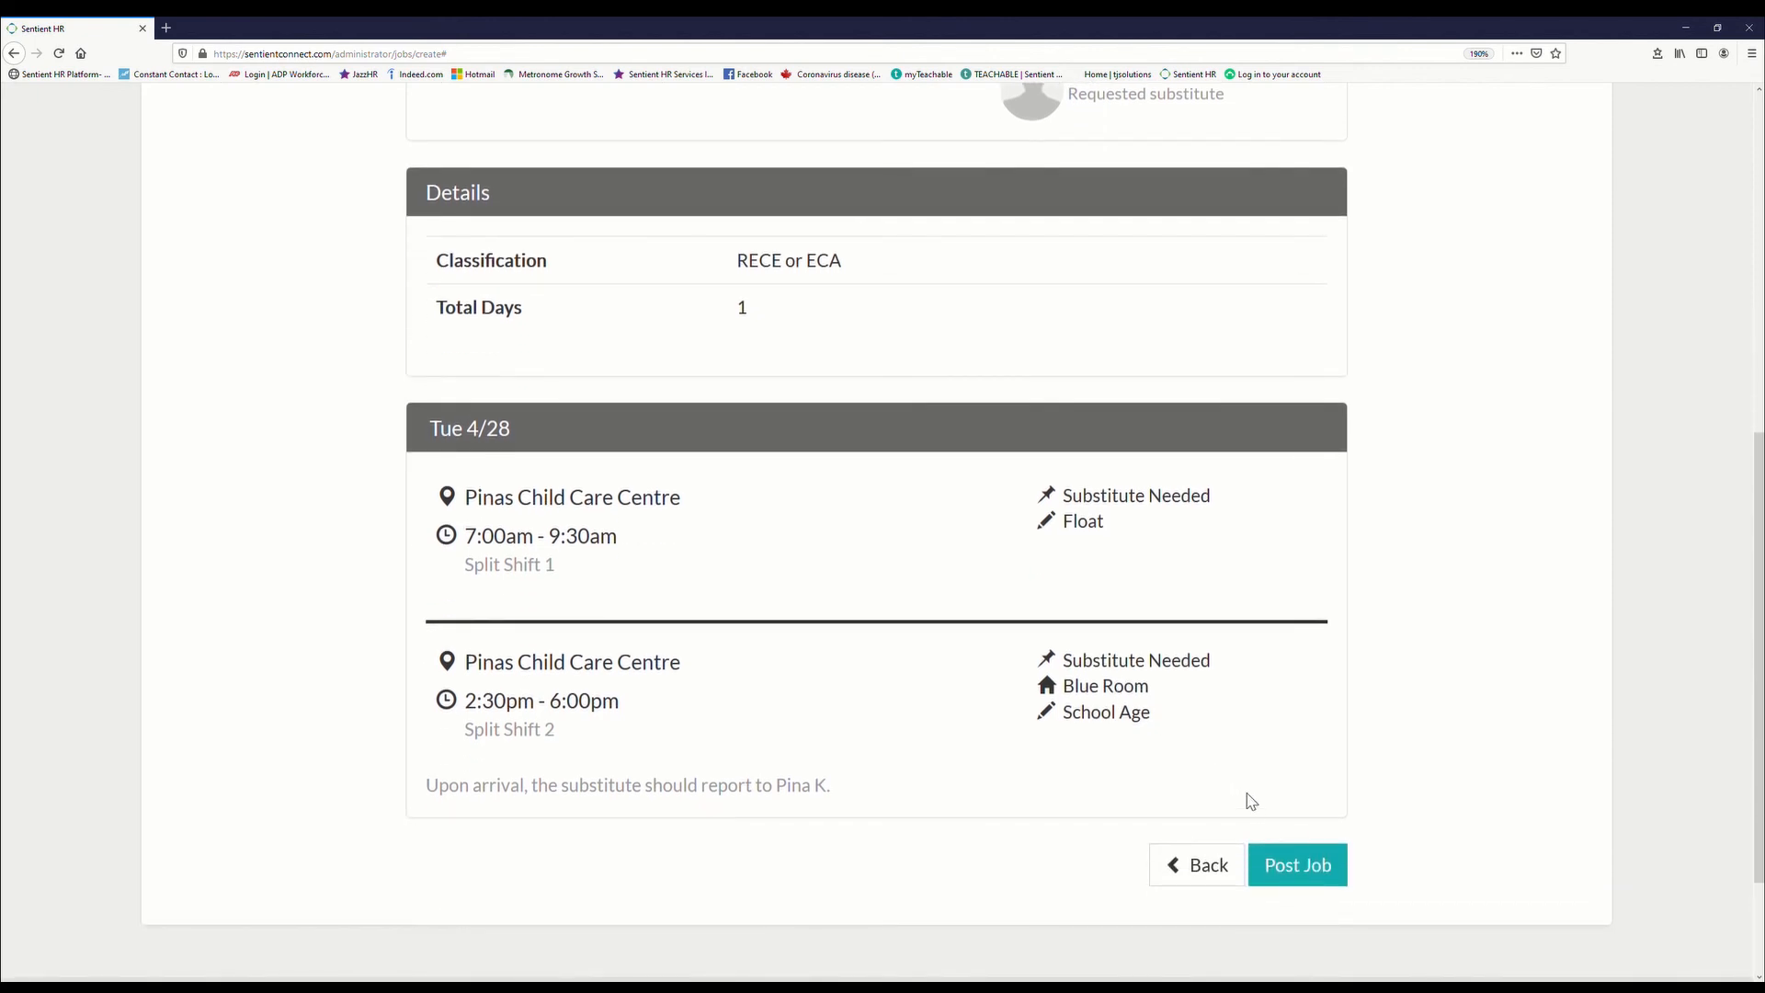
left_click(1296, 868)
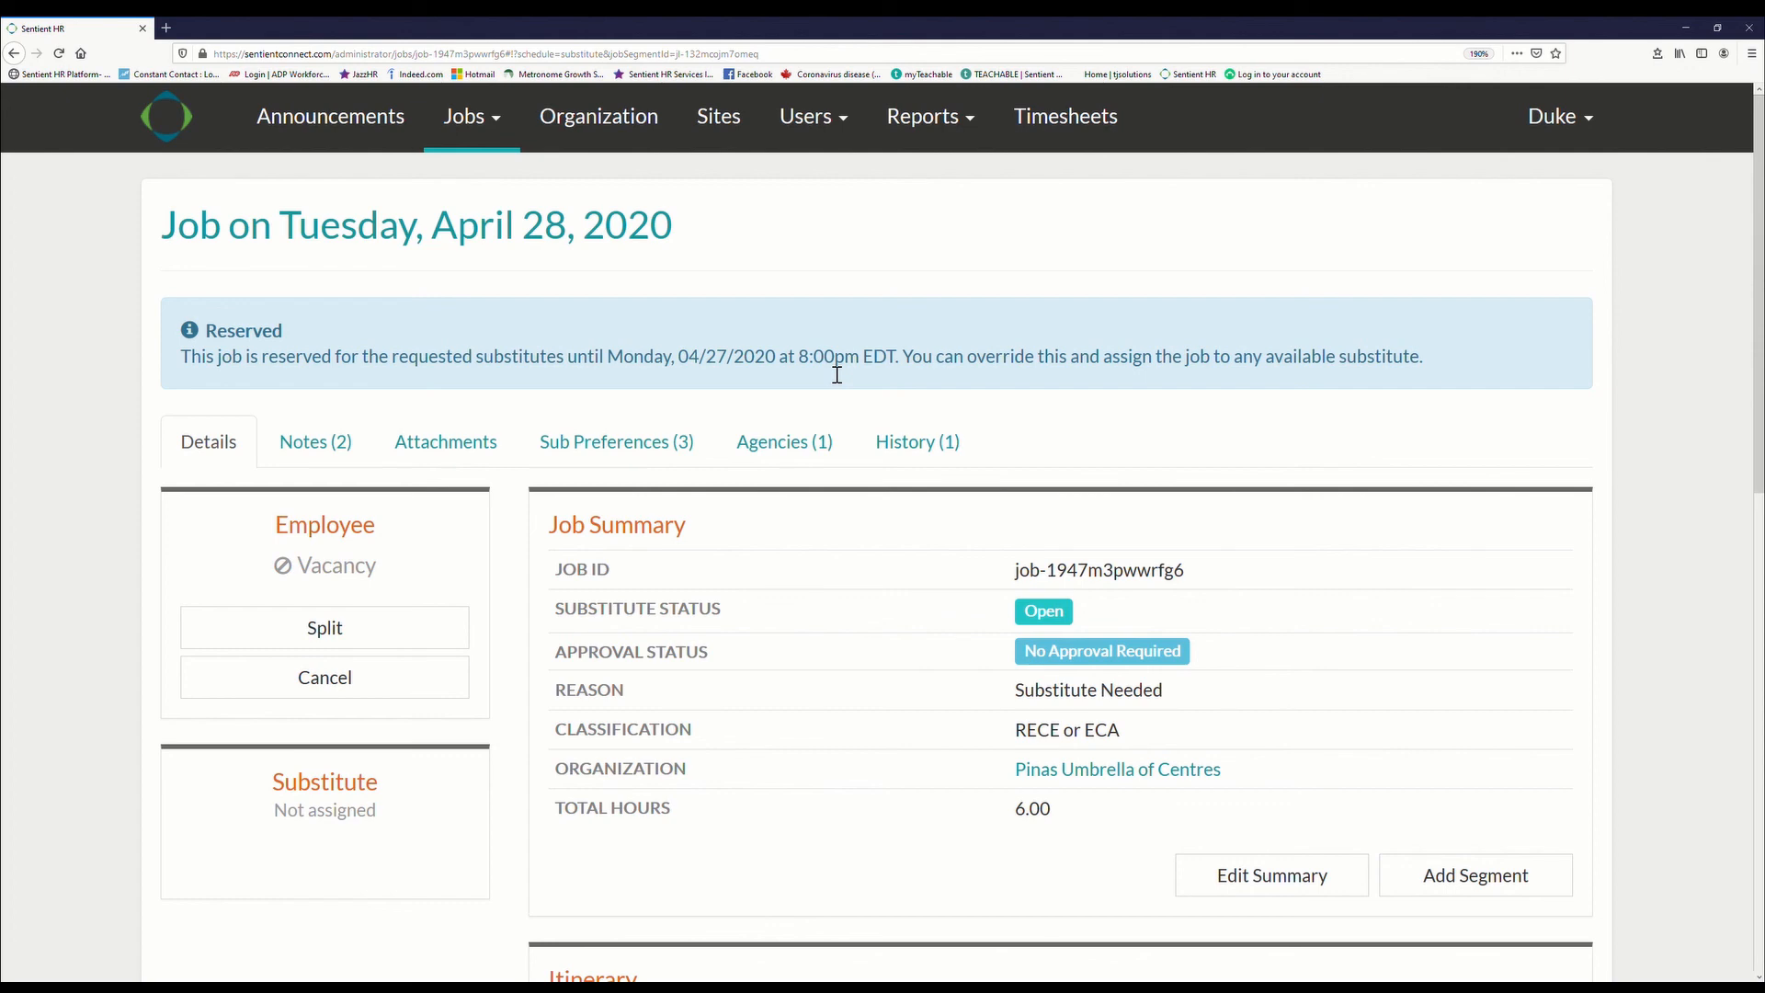
Examine the posted job's summary and its itinerary for Tuesday, April 28
scroll(942, 446, "down", 2)
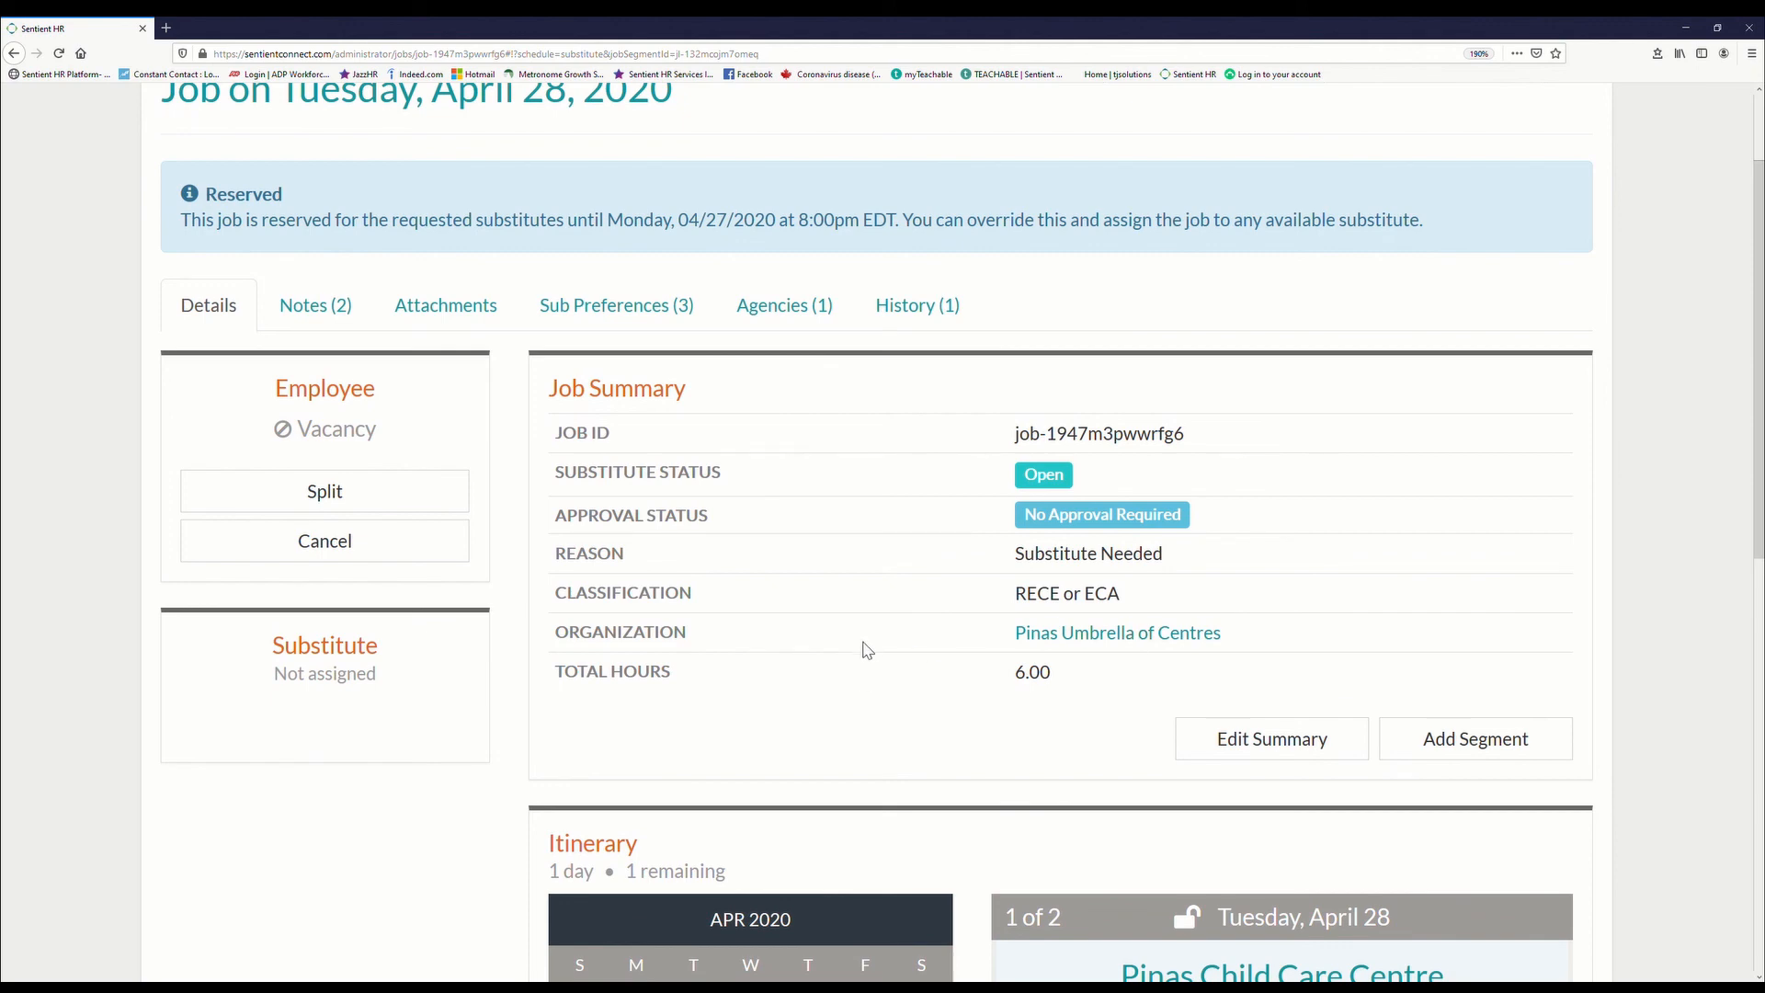
scroll(866, 641, "down", 5)
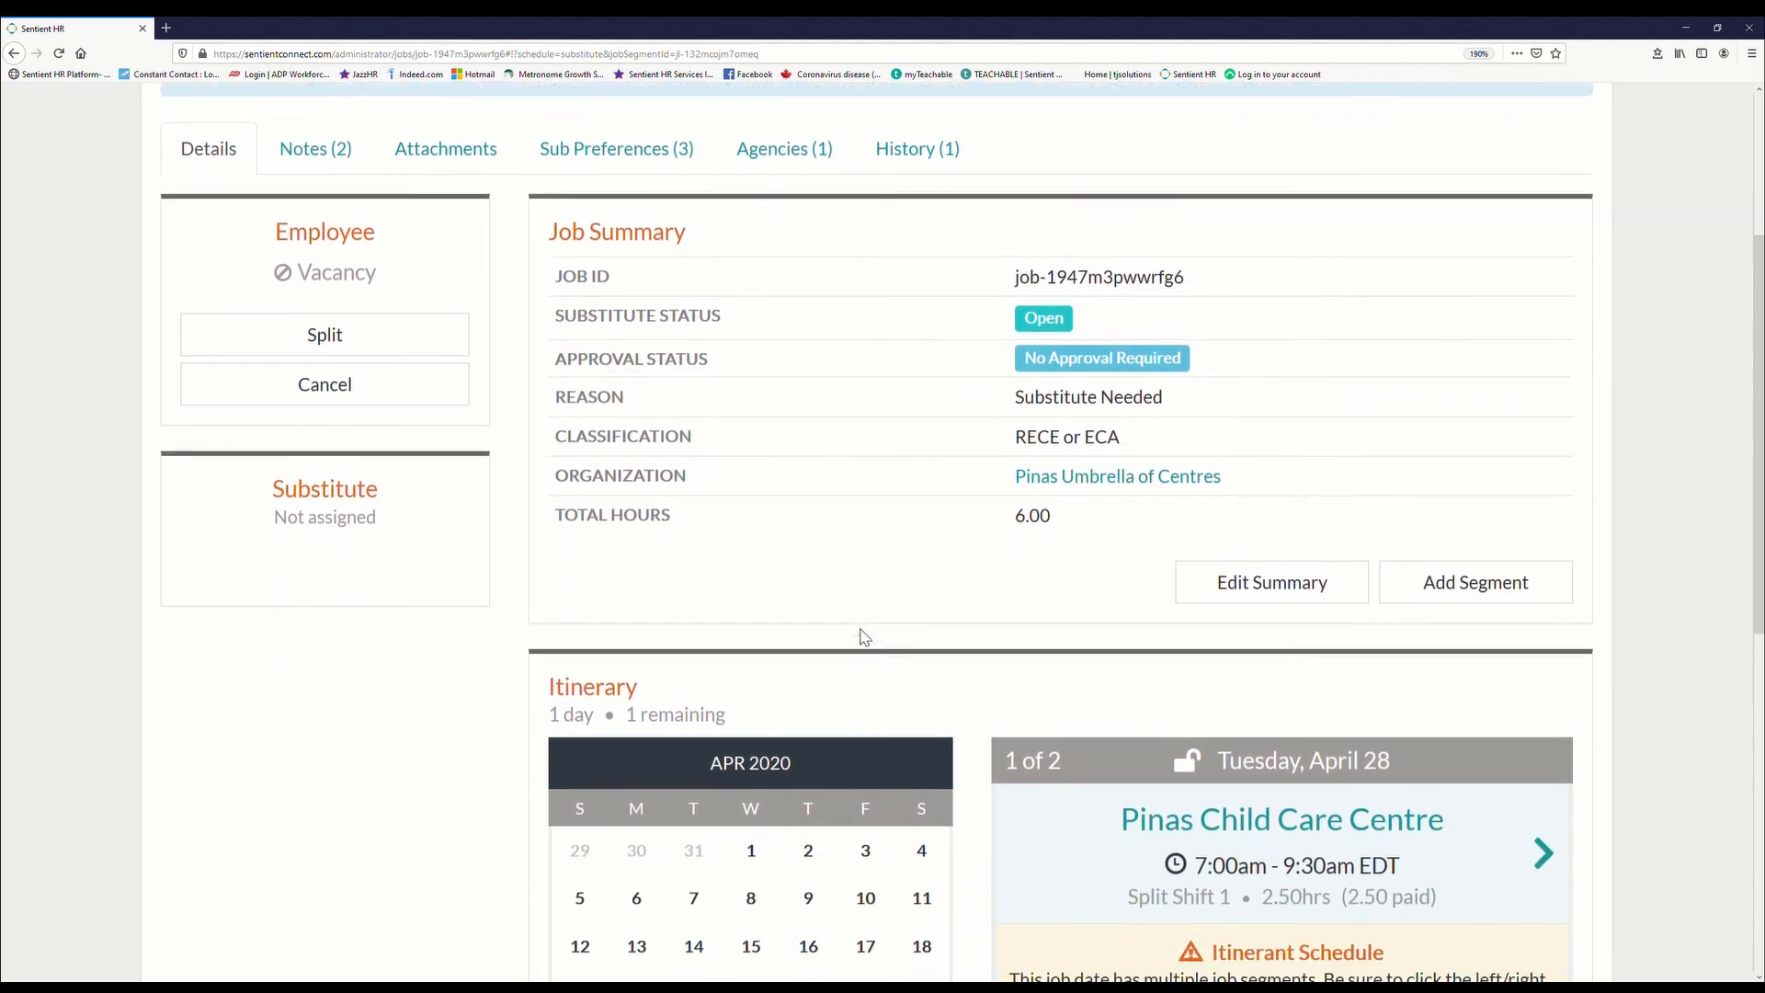
scroll(864, 641, "down", 2)
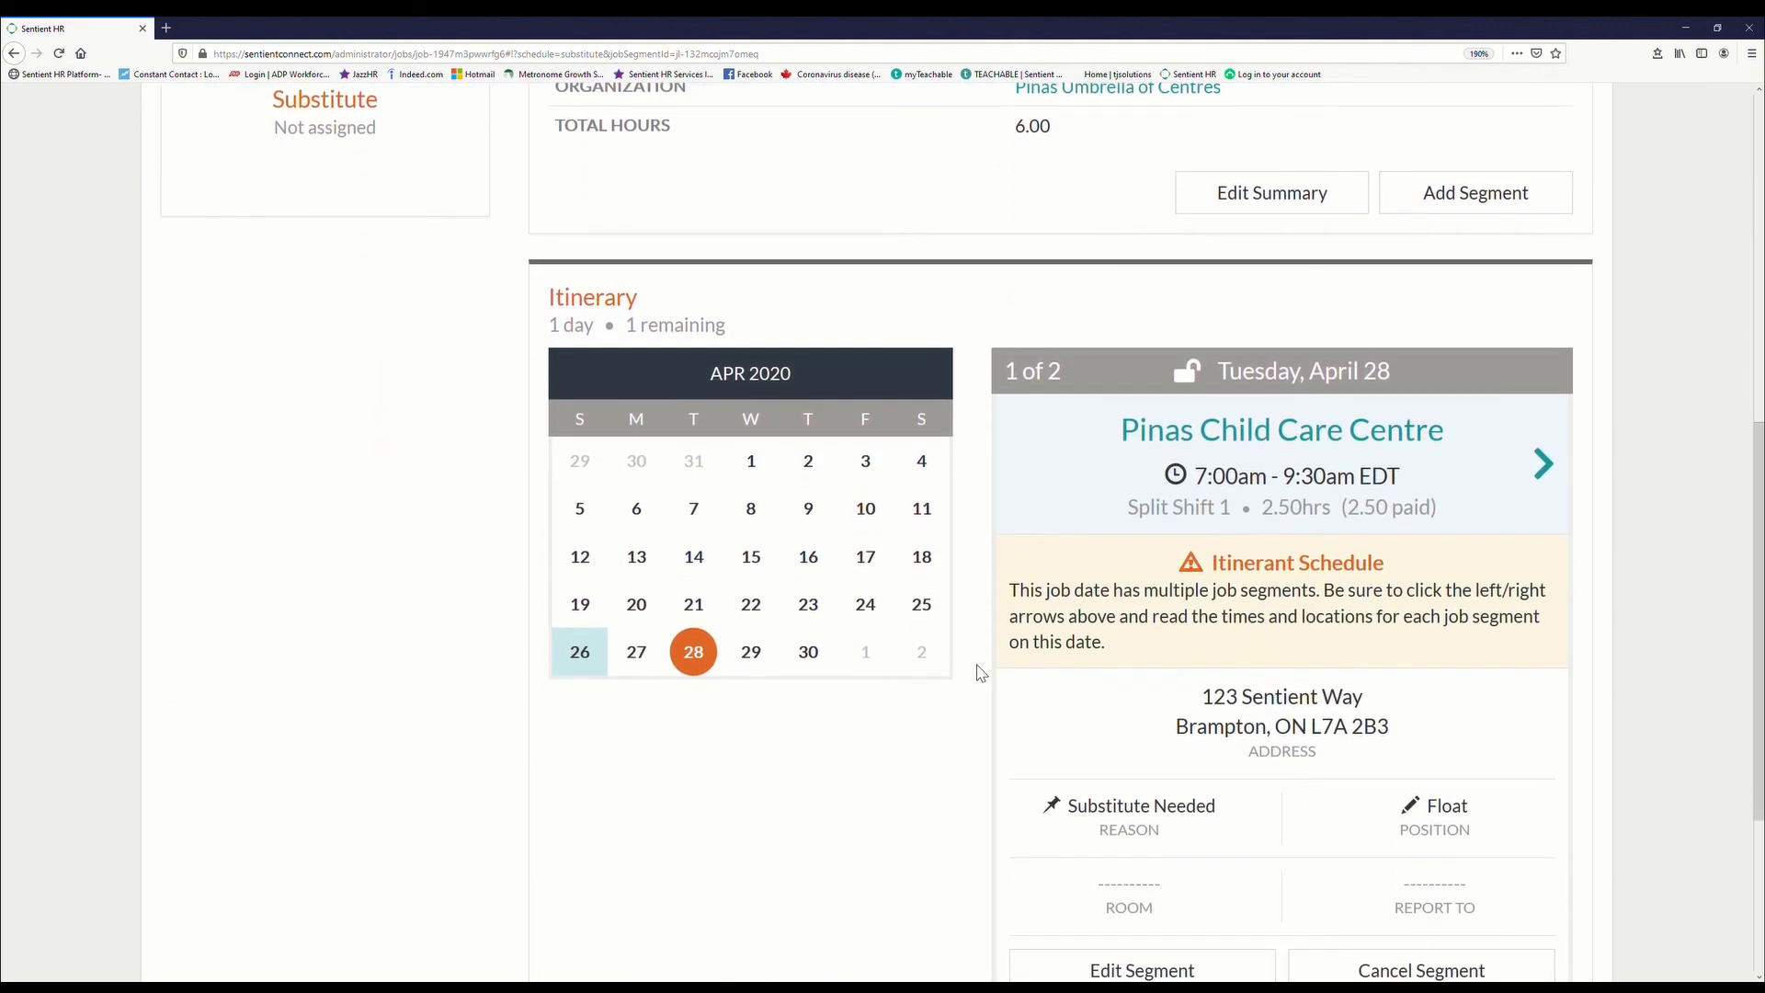
scroll(1173, 736, "down", 2)
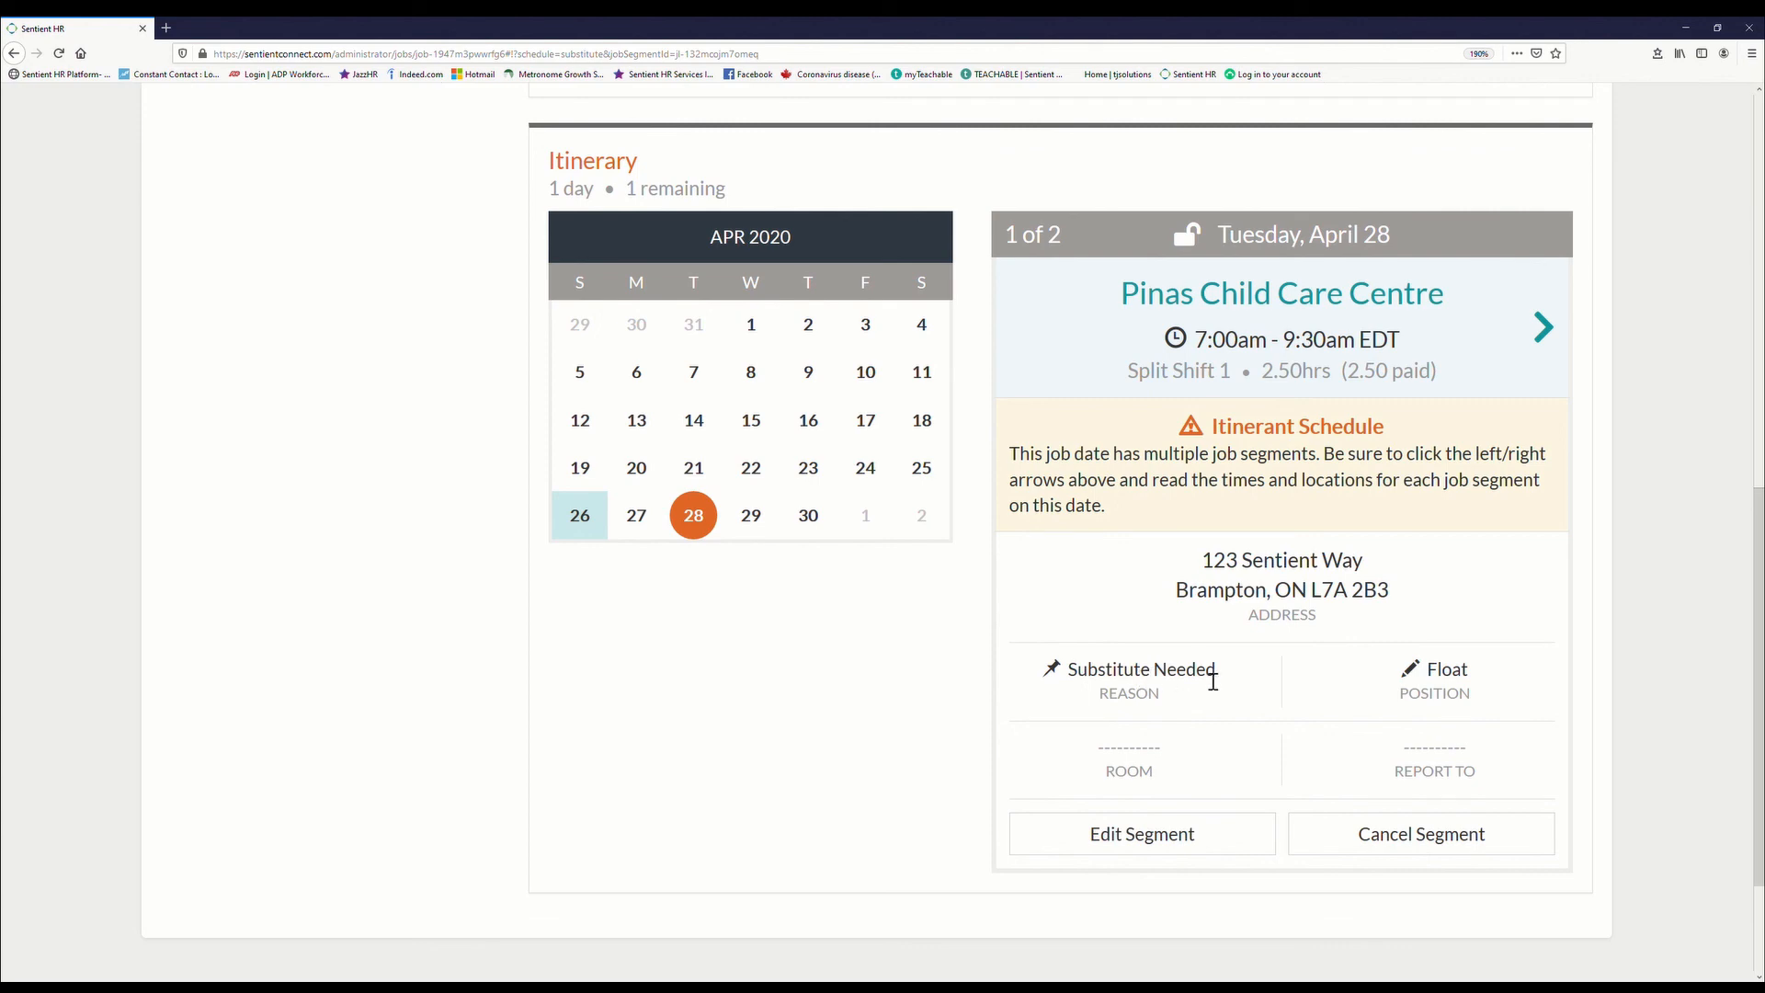
scroll(1223, 658, "up", 5)
scroll(1228, 650, "up", 5)
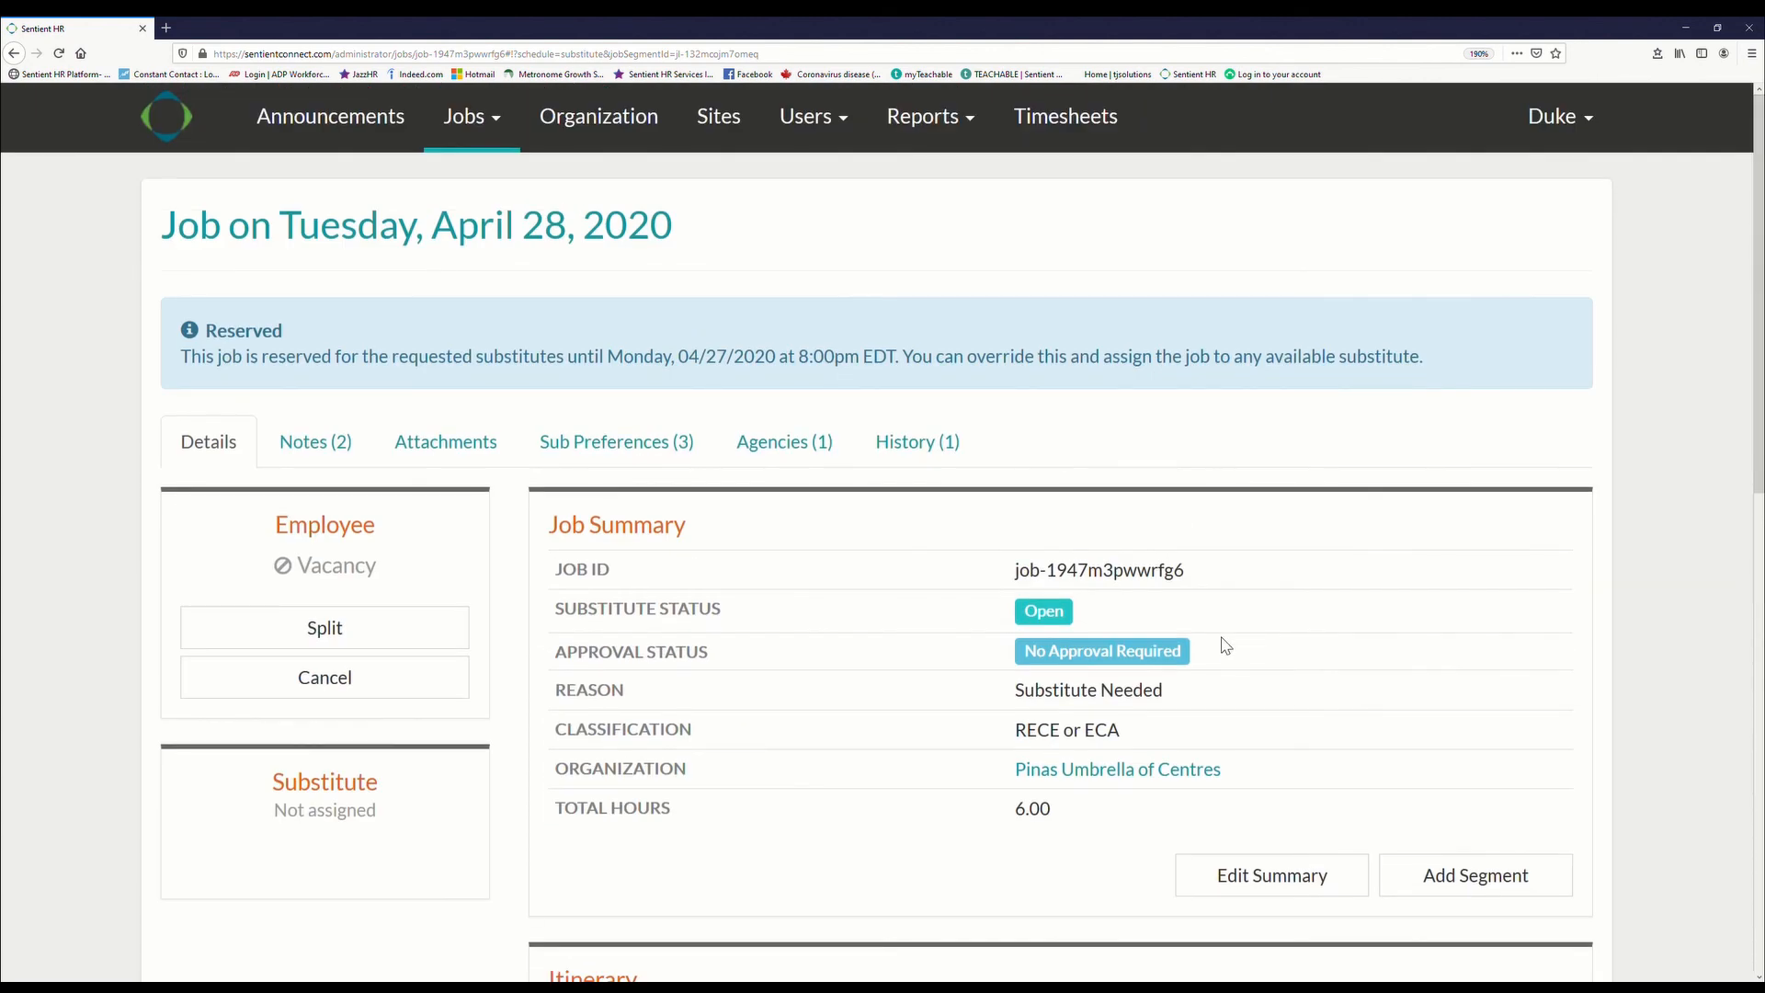
Open the jobs calendar for April 2020 and check the entry on April 28
left_click(505, 136)
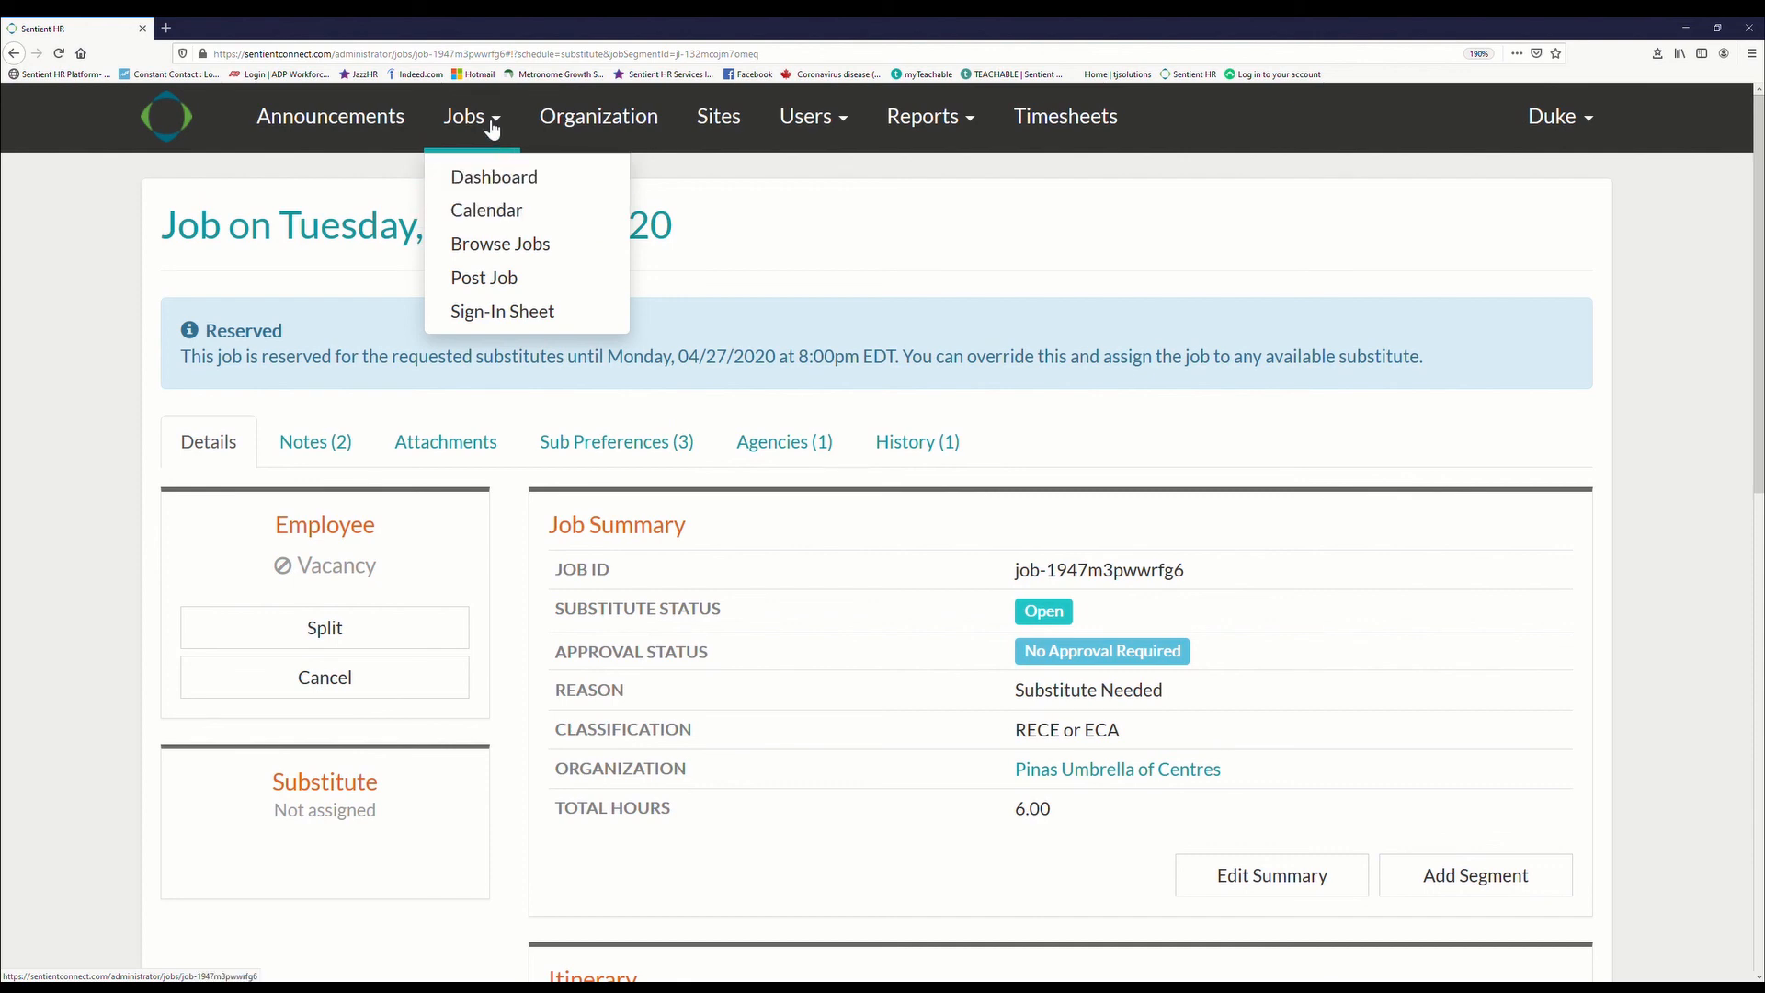
left_click(490, 210)
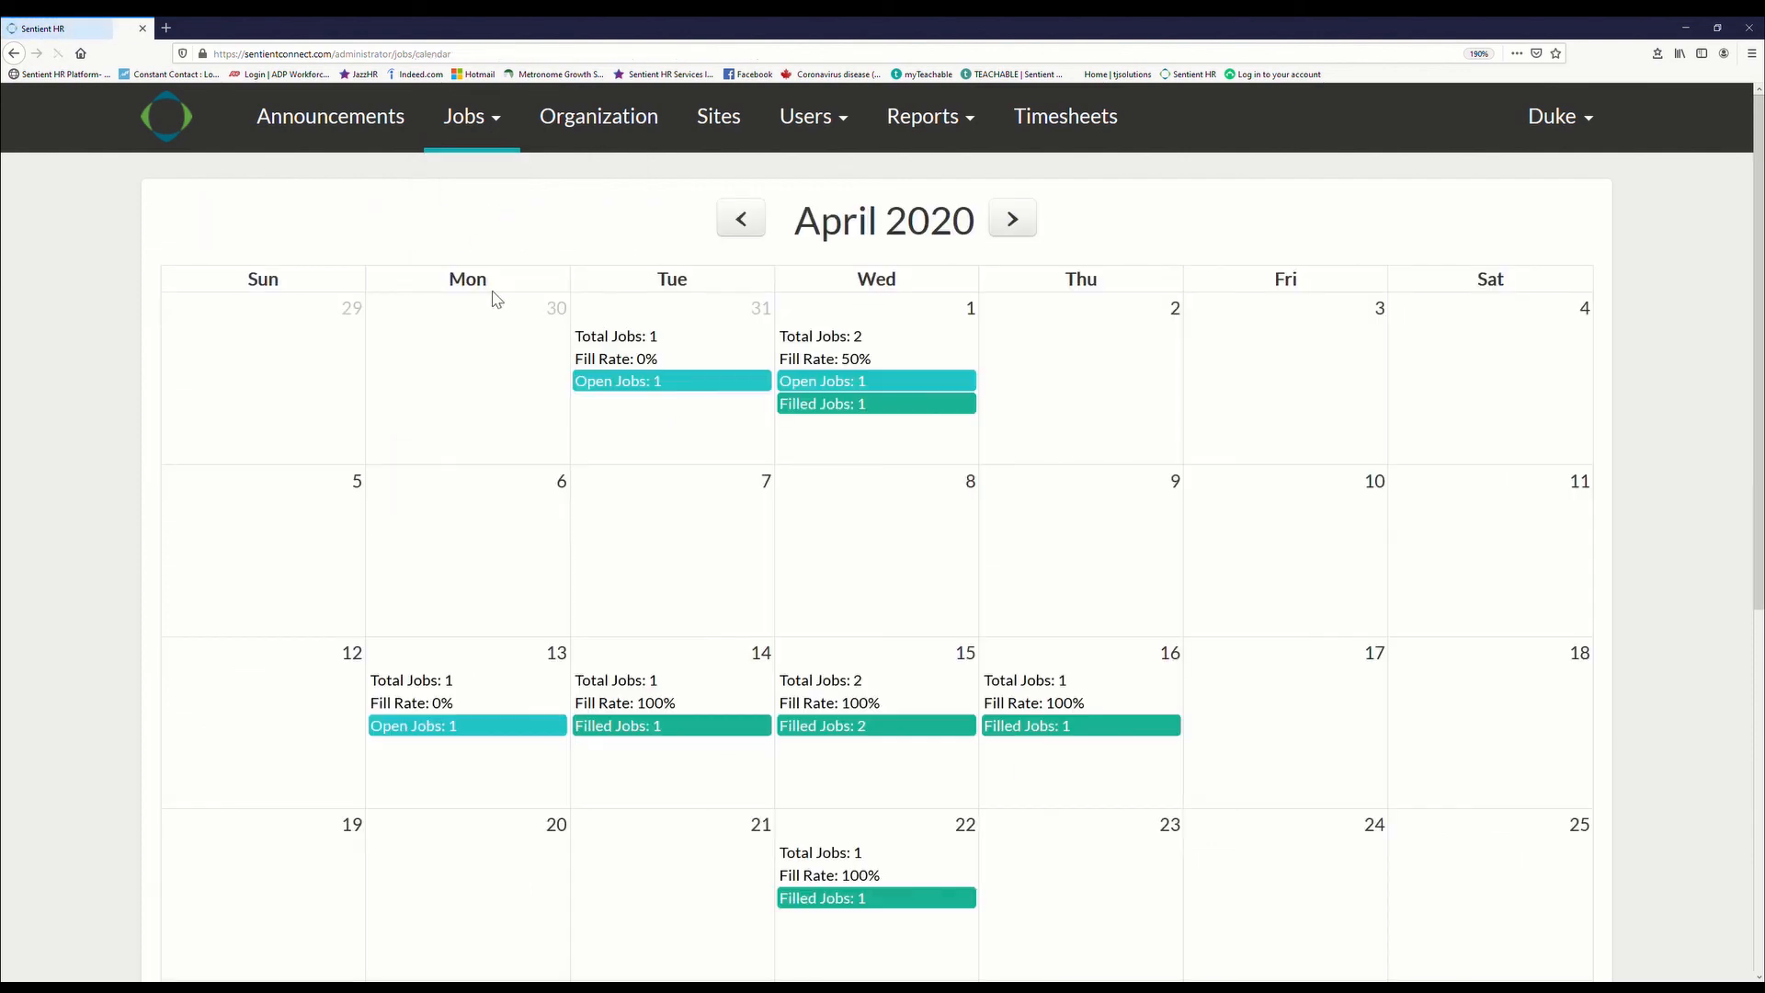
scroll(689, 492, "down", 3)
scroll(690, 501, "down", 4)
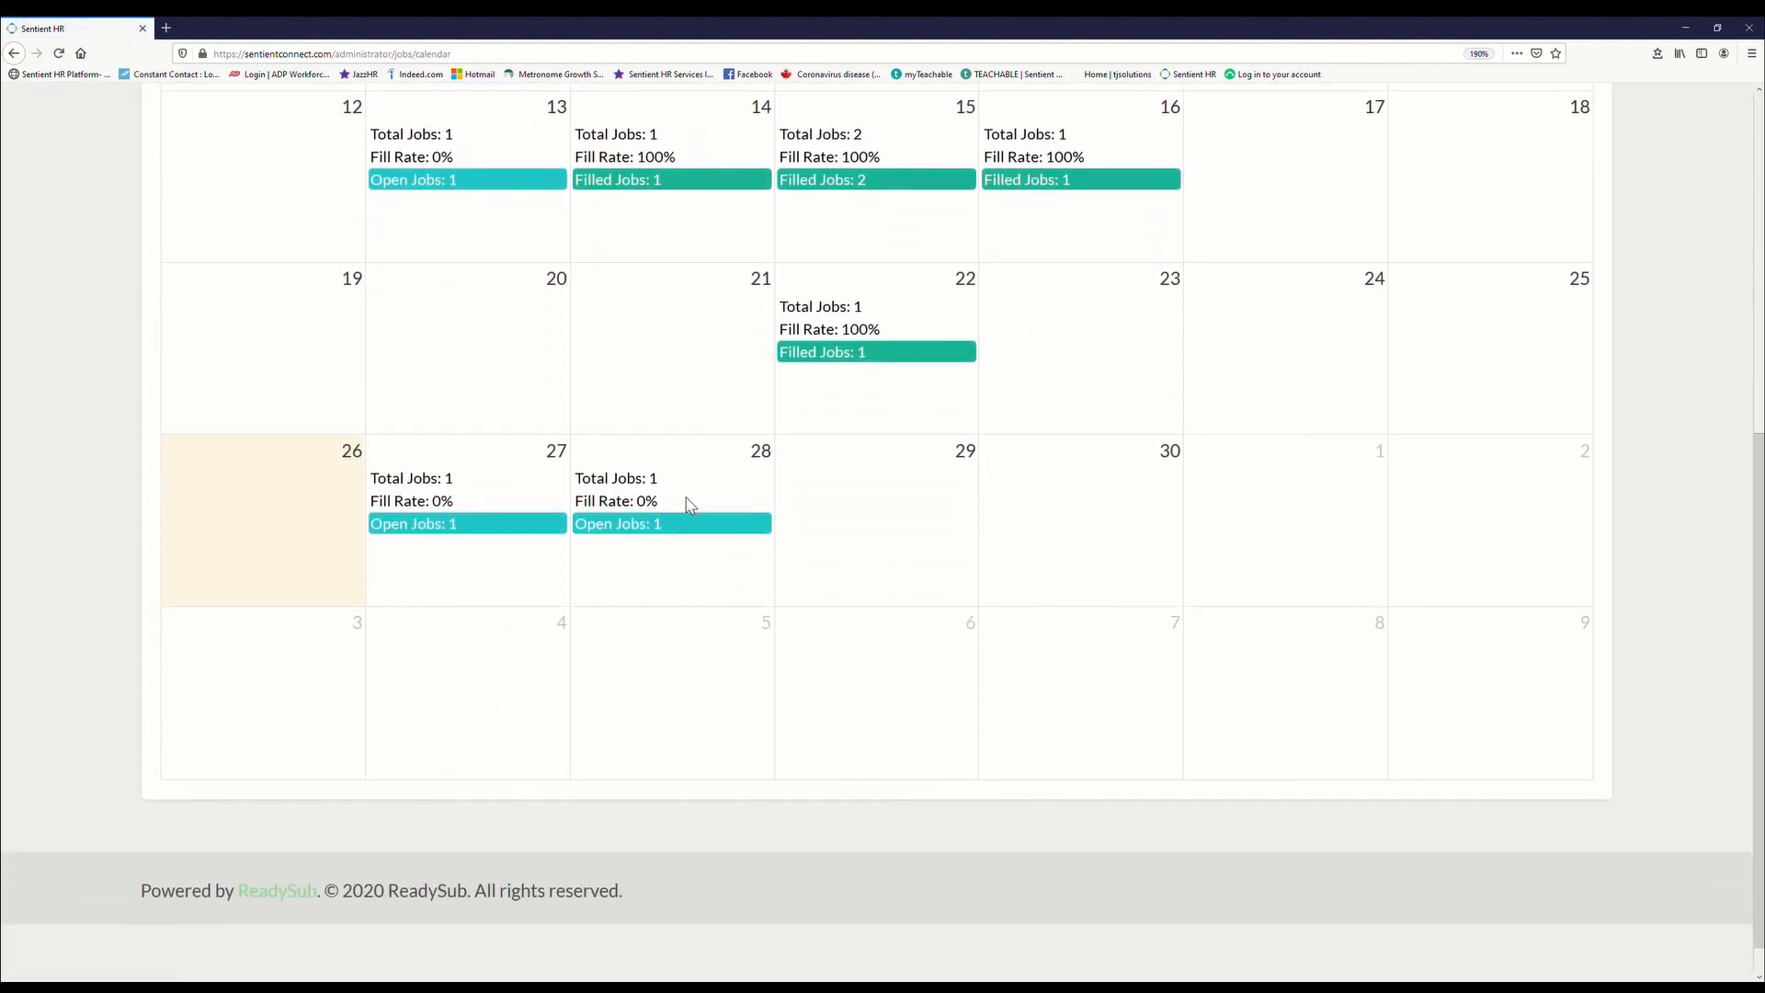